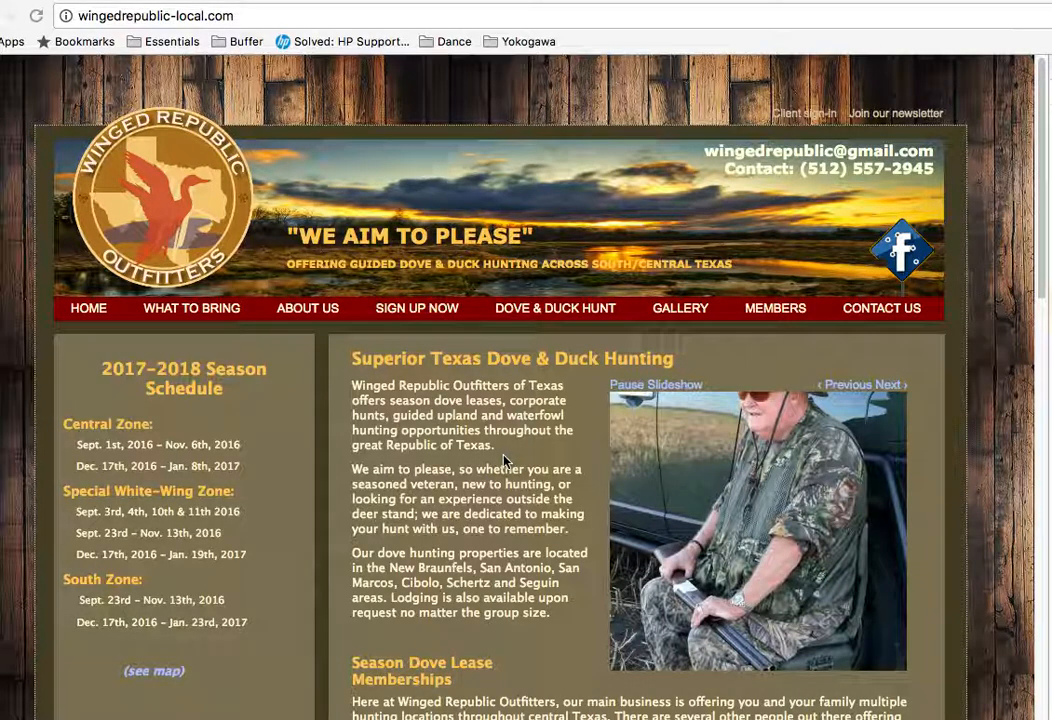
Open the Site Editor from the website's footer and sign in with the saved administrator username and password
scroll(520, 456, "down", 1)
scroll(510, 430, "up", 1)
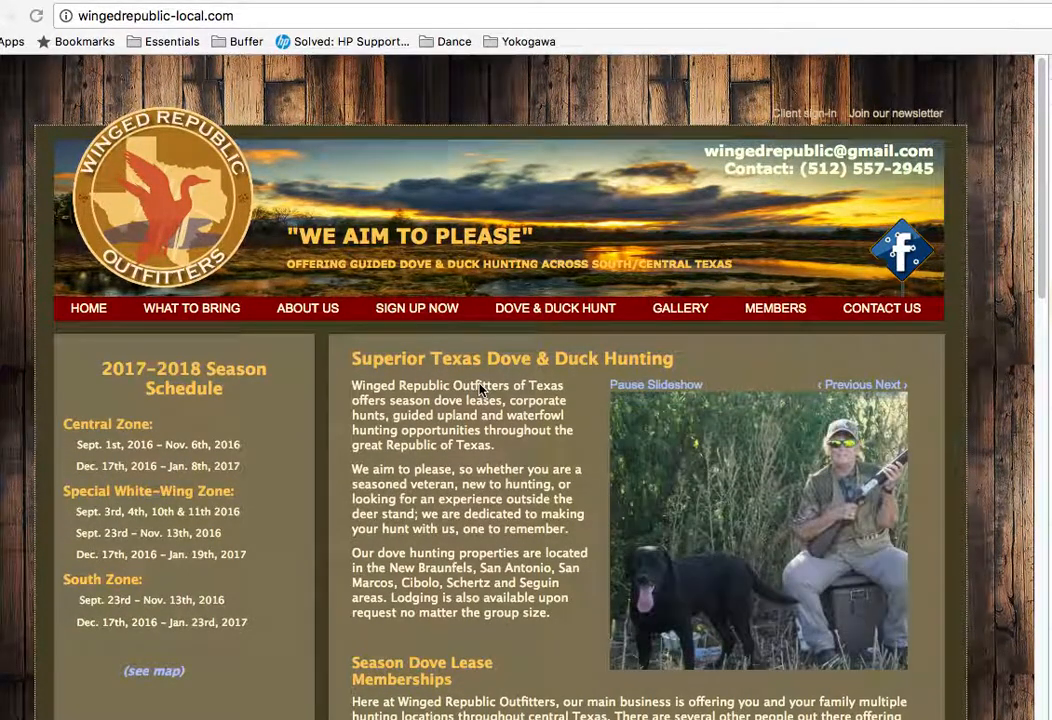
scroll(484, 415, "down", 15)
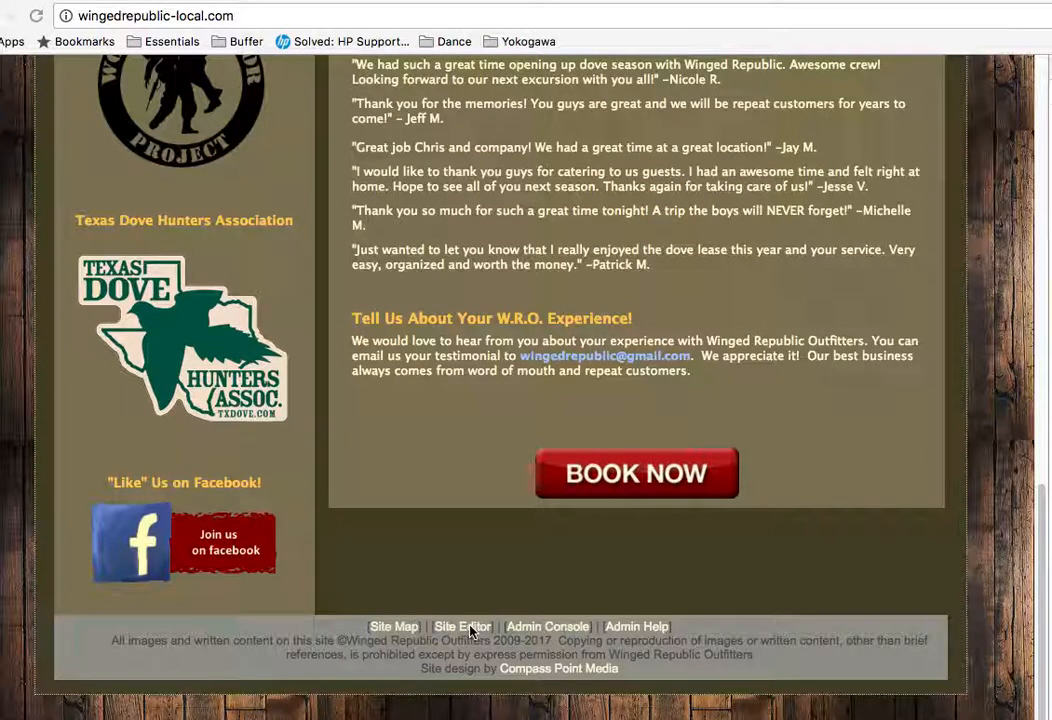
left_click(462, 630)
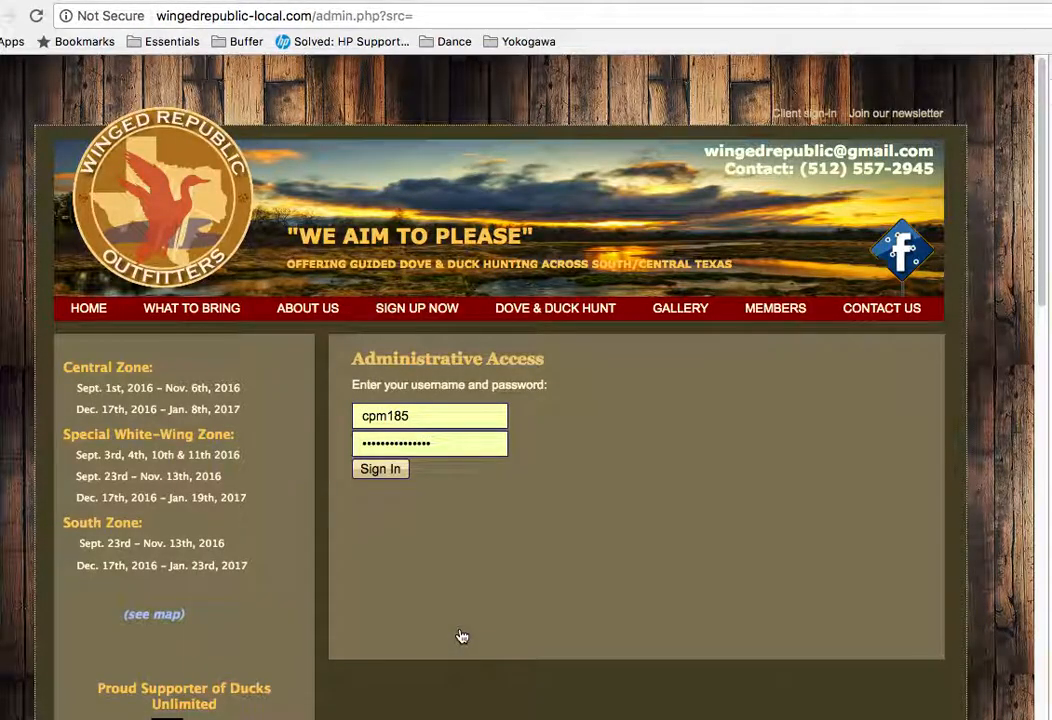
left_click(430, 417)
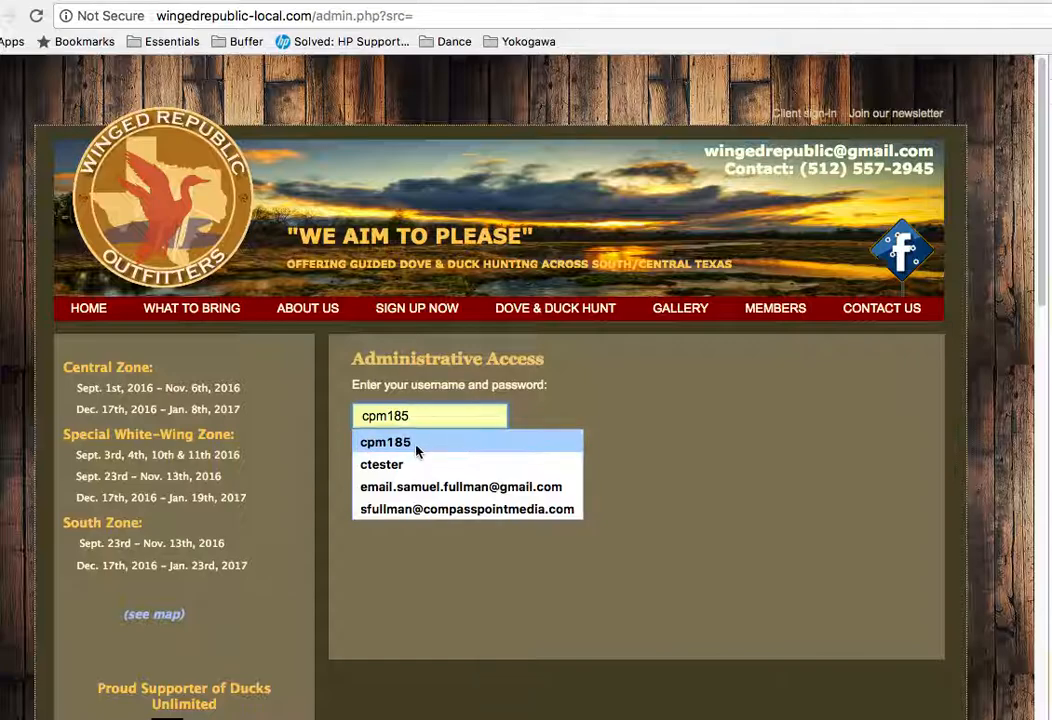
left_click(420, 446)
left_click(391, 472)
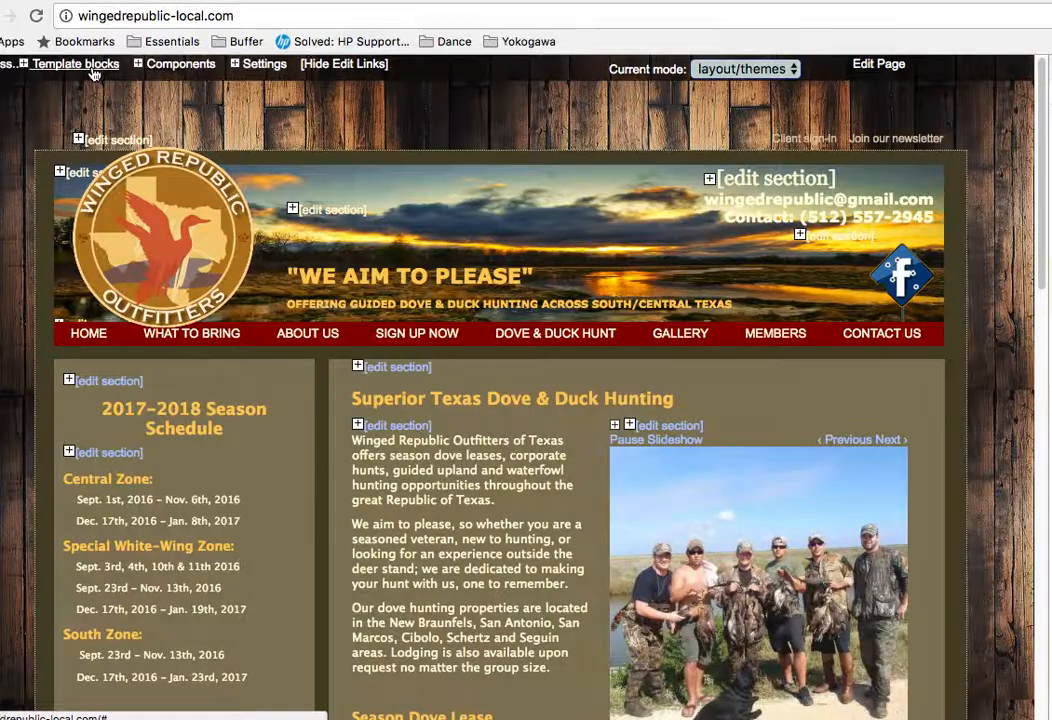
Look through the template blocks list and settings options, and compare the page with its edit links hidden and shown
left_click(92, 70)
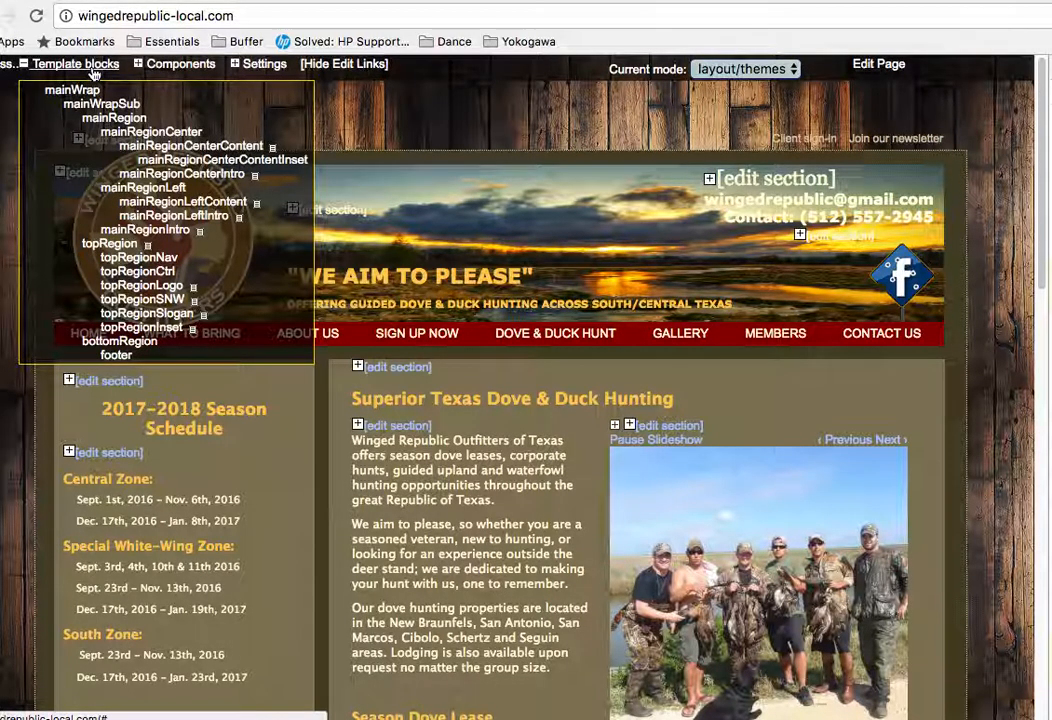
left_click(90, 65)
left_click(247, 66)
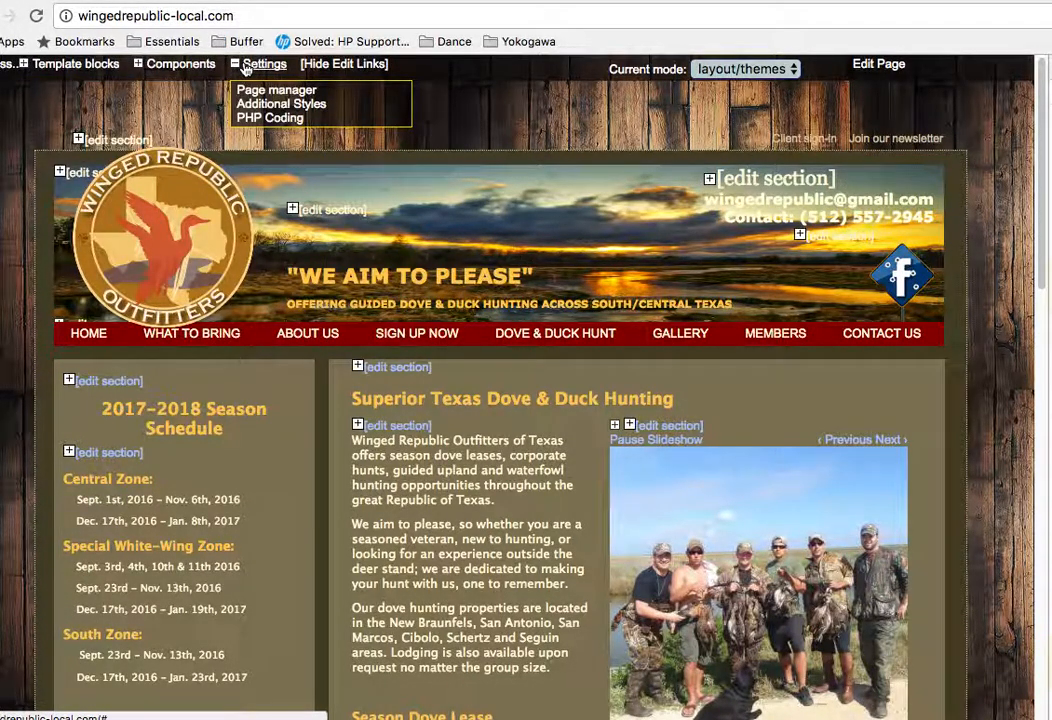
left_click(247, 66)
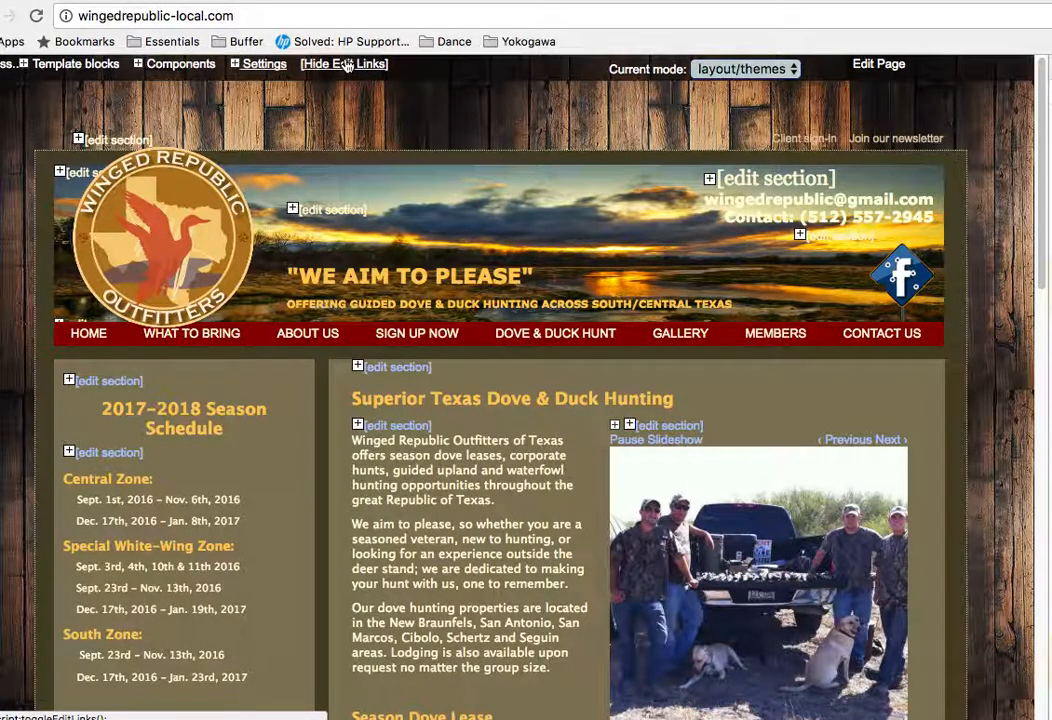
left_click(344, 64)
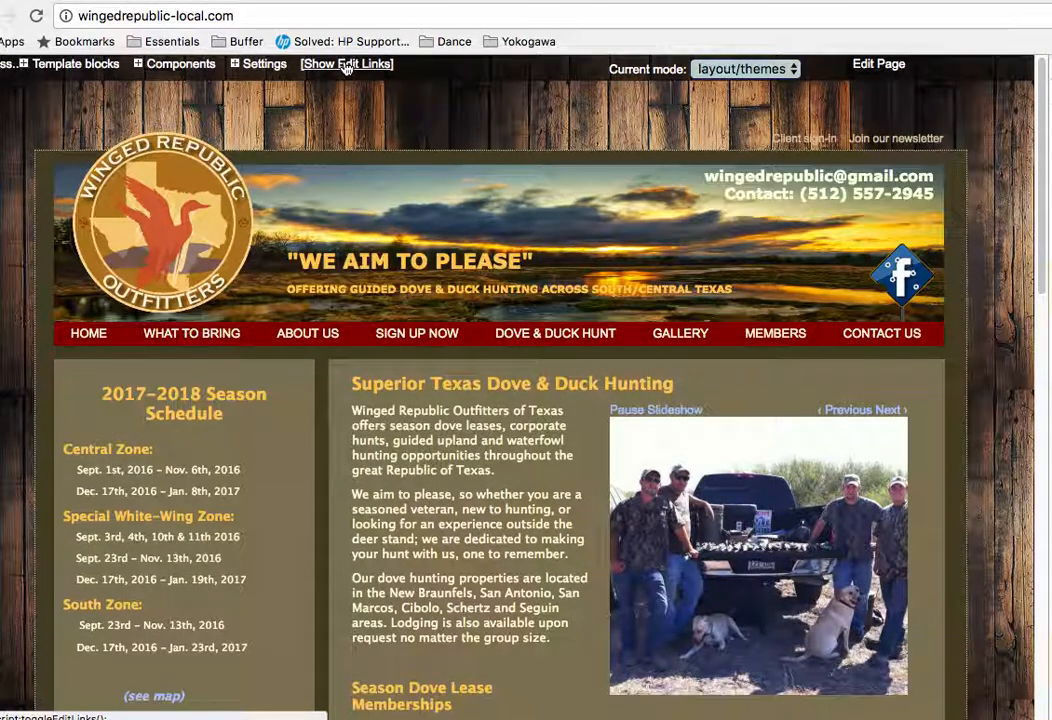
left_click(345, 65)
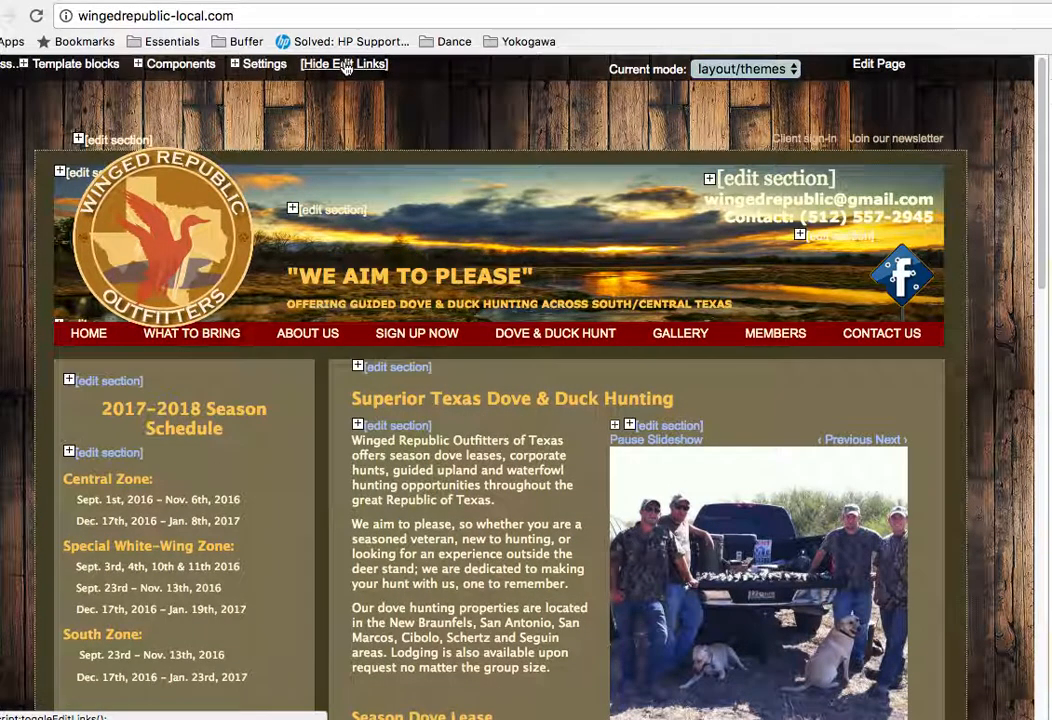
left_click(344, 64)
left_click(344, 64)
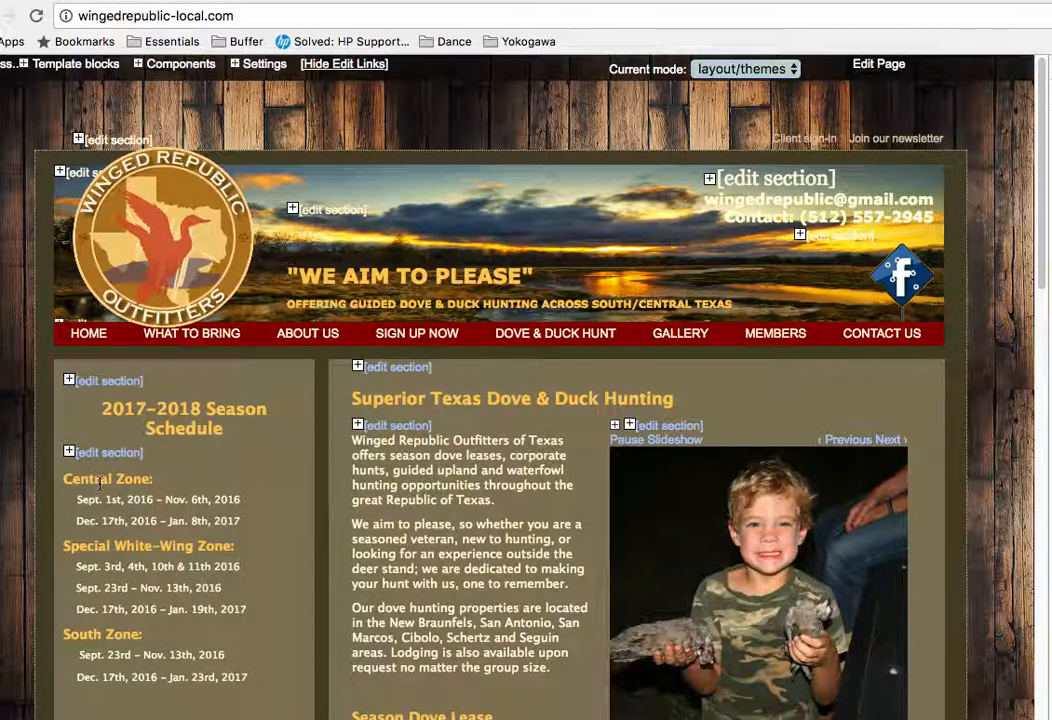
Inspect the About Us and Sign Up Now pages with their edit links, and return to the home page with the links hidden
left_click(318, 338)
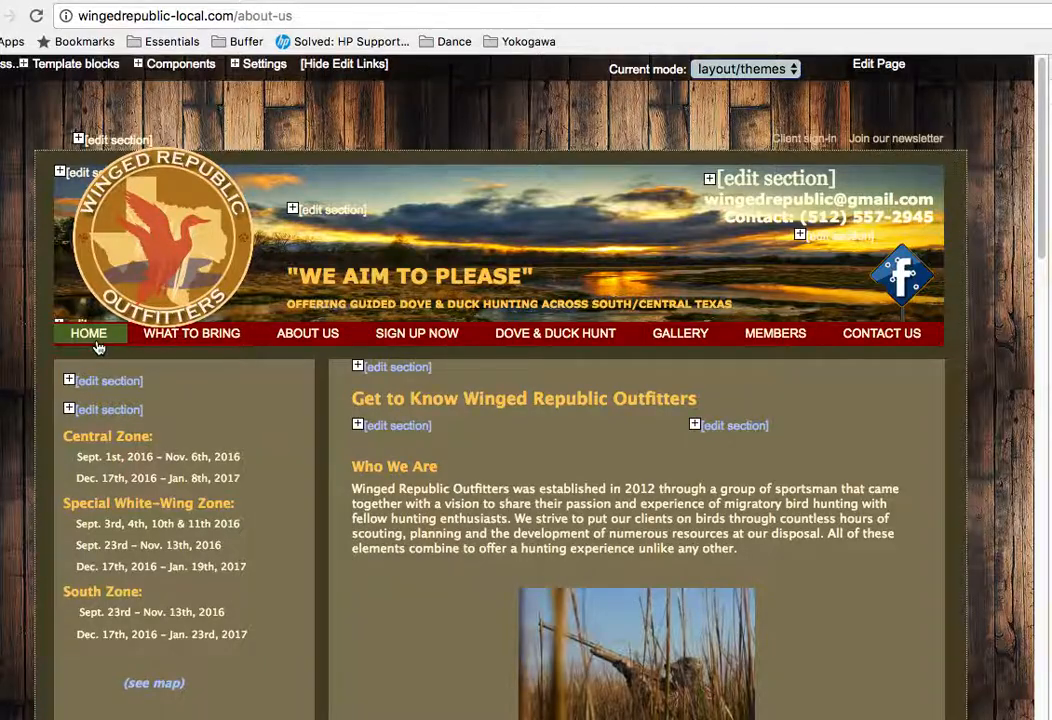
left_click(420, 338)
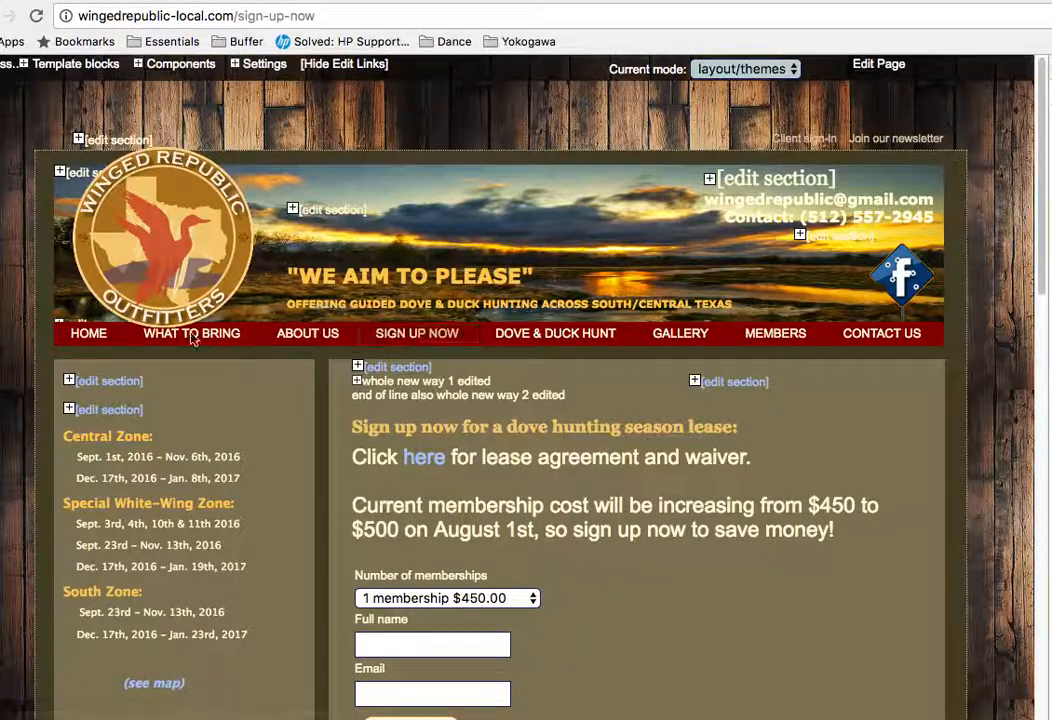
left_click(92, 338)
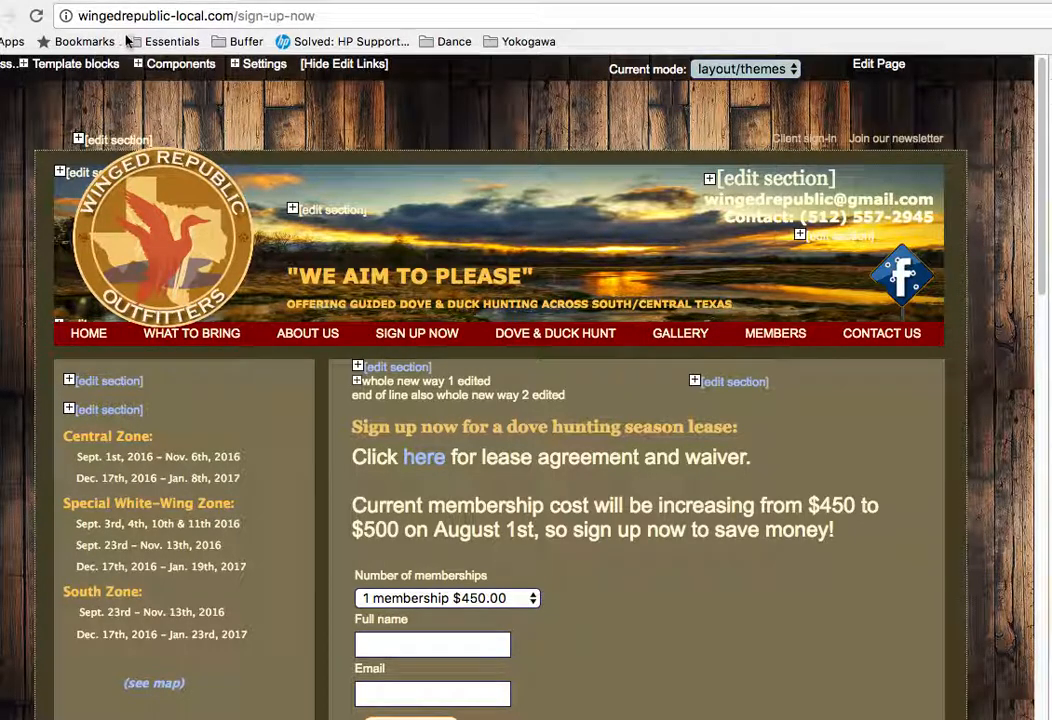
left_click(338, 64)
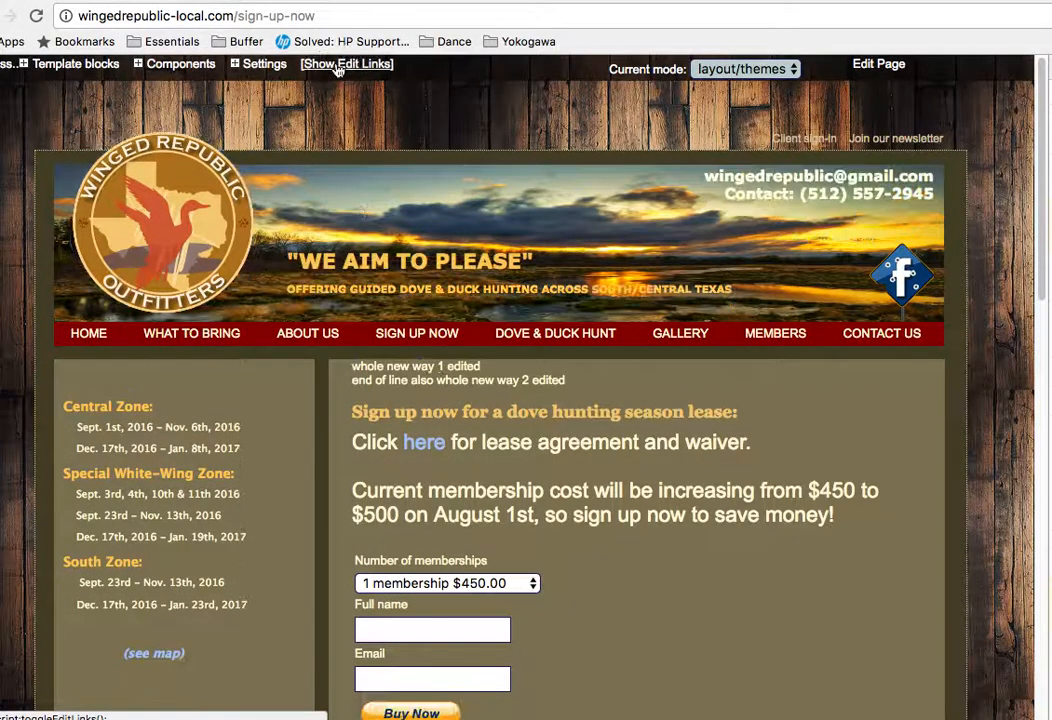
left_click(93, 338)
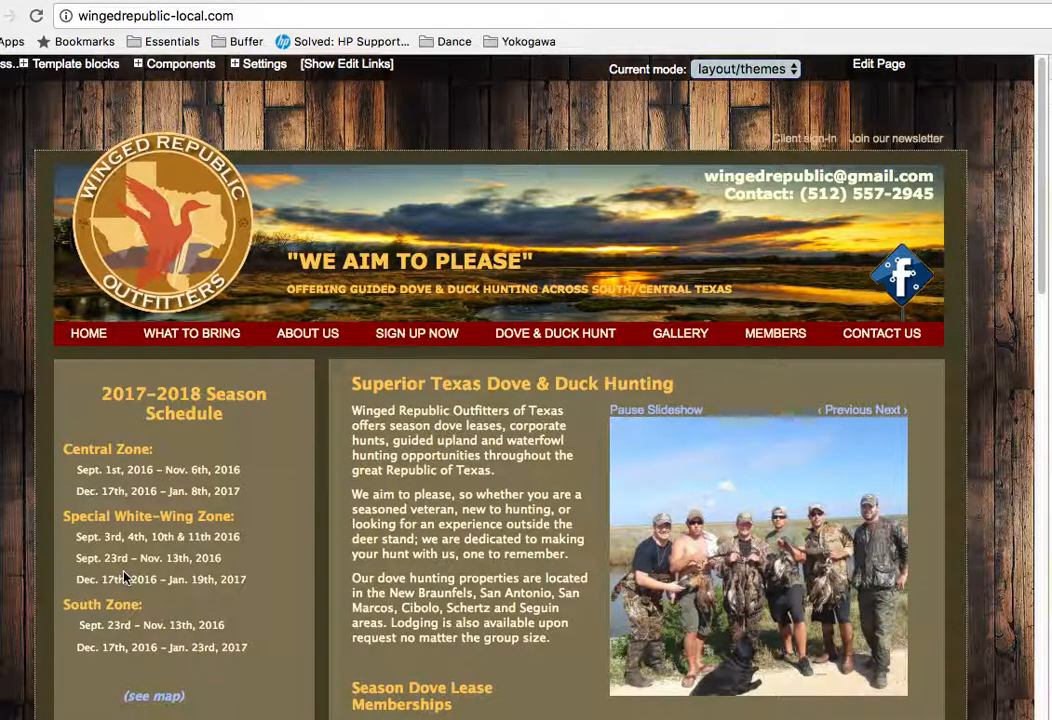
Show the edit links, open the season dates section for editing, and add a "Hello" heading above Central Zone
left_click(345, 63)
left_click(108, 452)
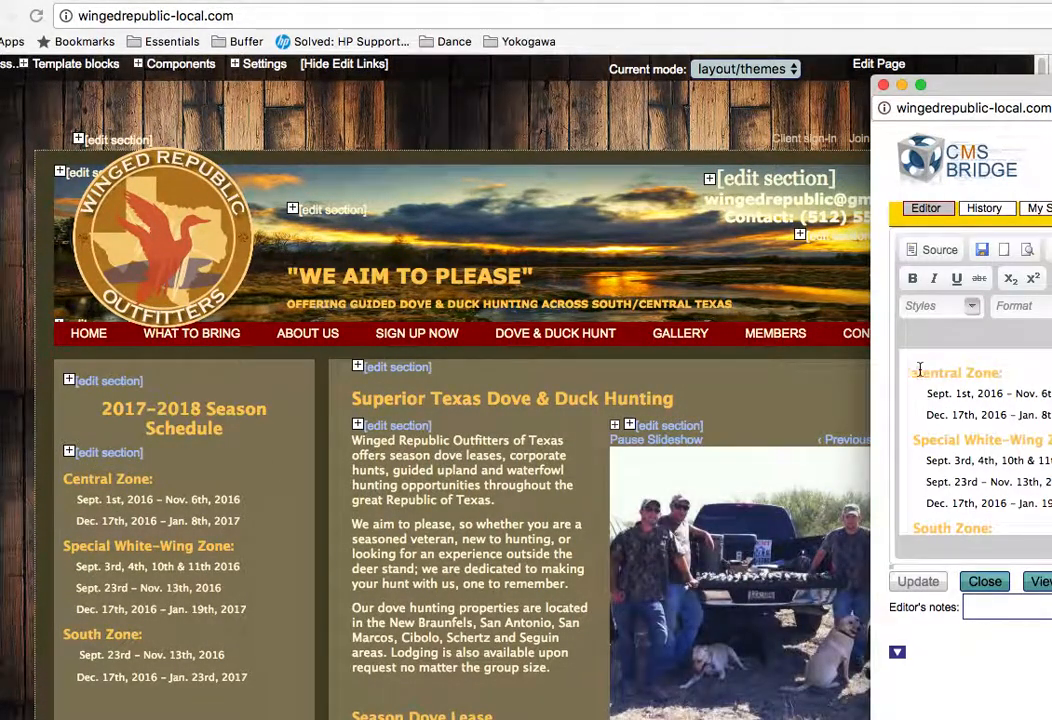
left_click_drag(983, 89, 411, 2)
left_click(347, 274)
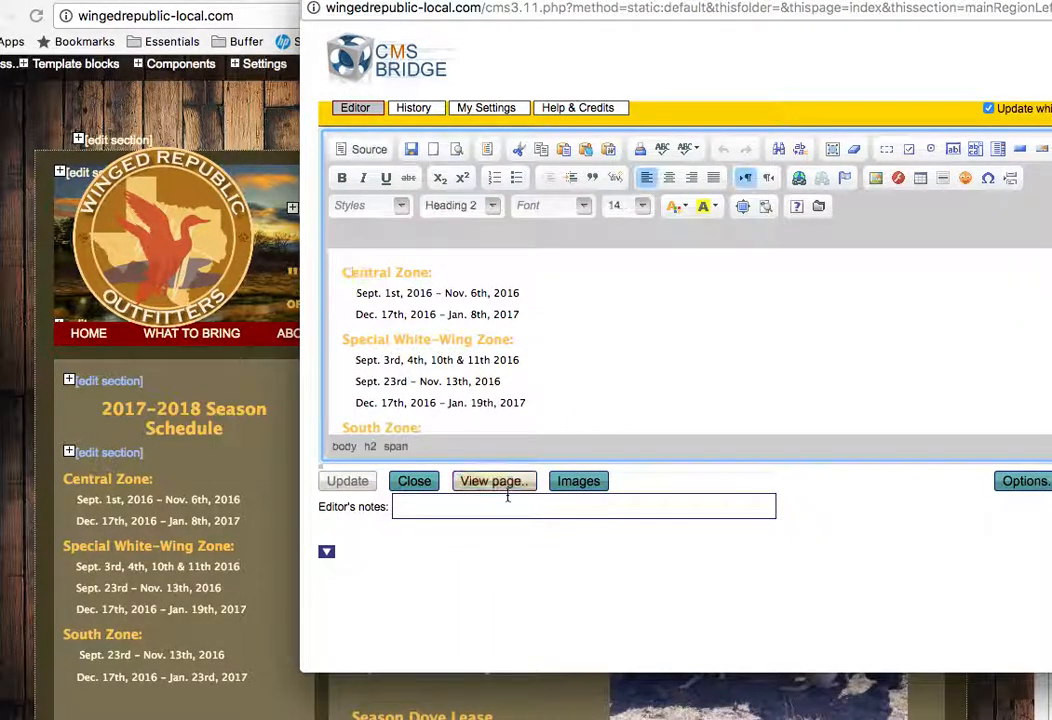
key("Return")
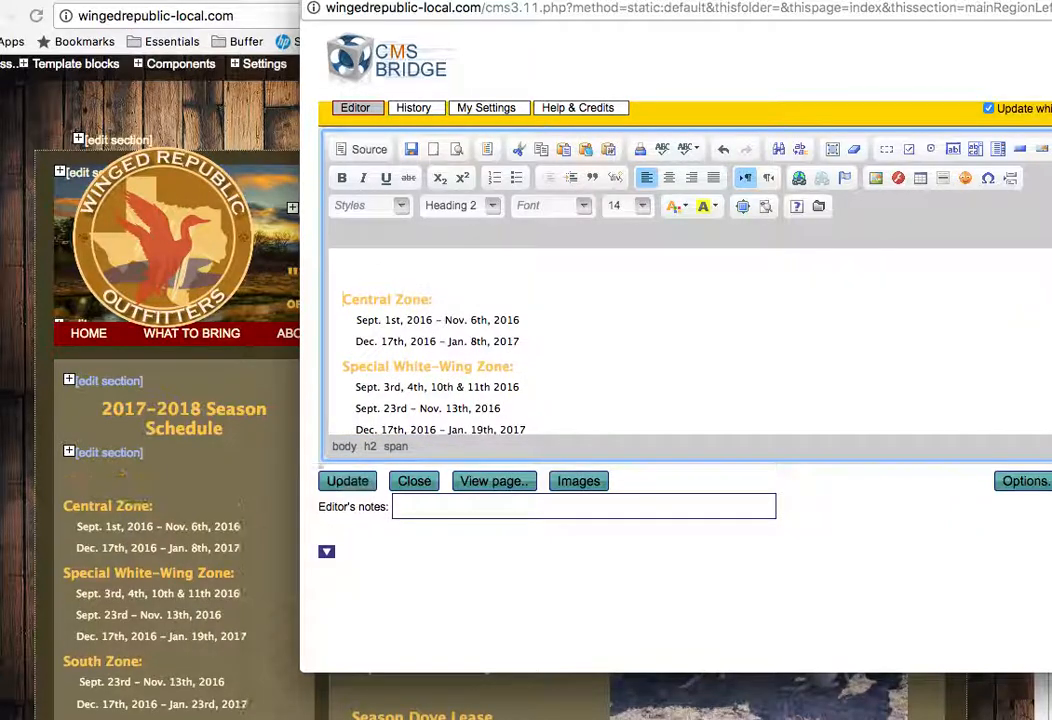
type("Hello")
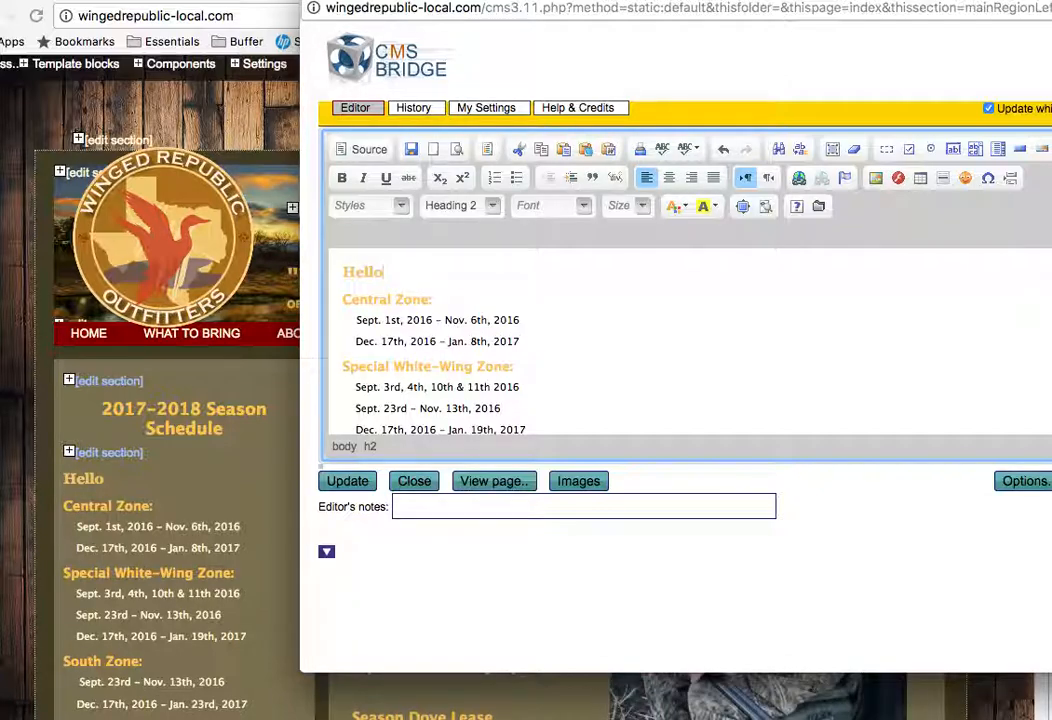
Reposition the editor window, turn off updating while typing, and append "no live typing" to the "Hello" heading
left_click_drag(570, 1, 567, 87)
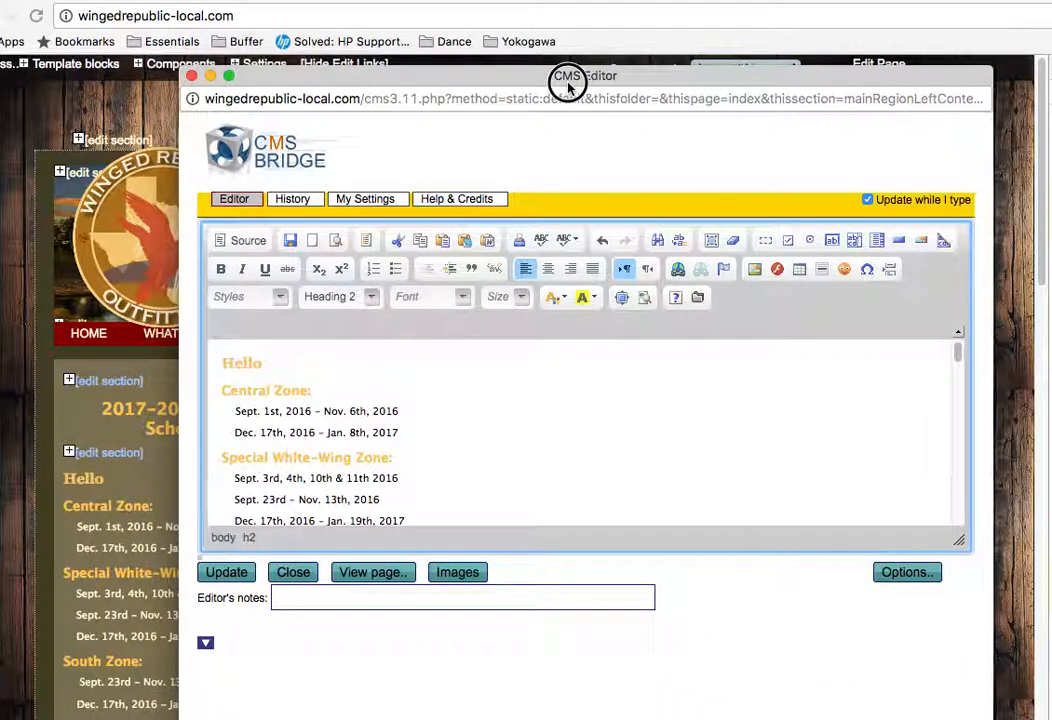
left_click_drag(567, 87, 615, 88)
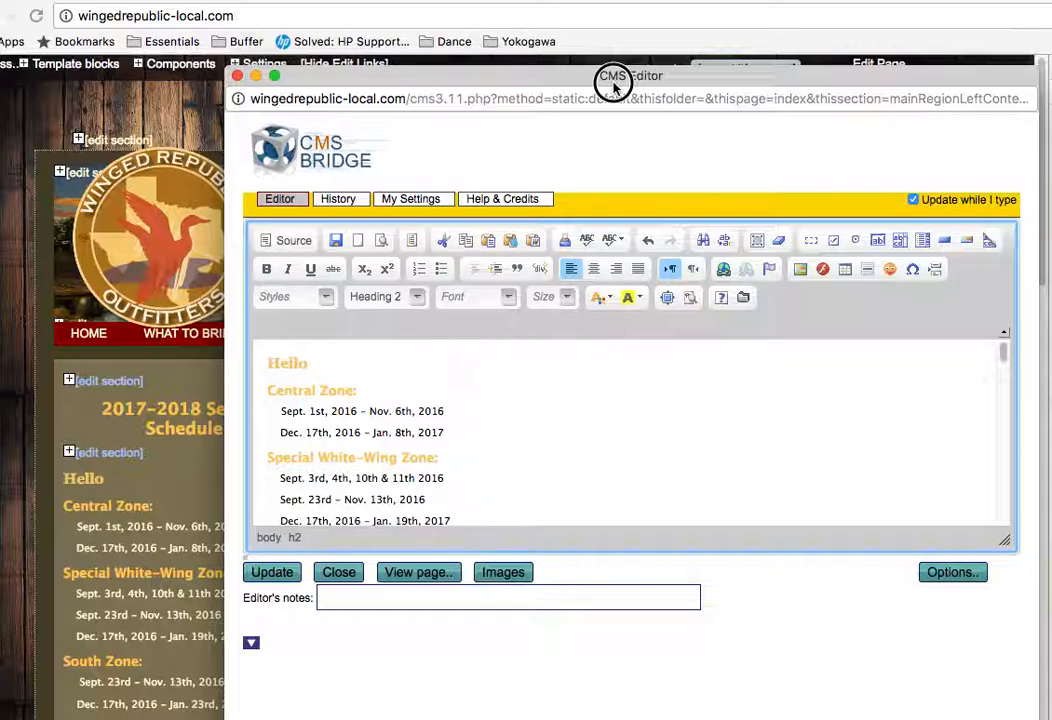
left_click_drag(614, 88, 621, 97)
left_click(960, 214)
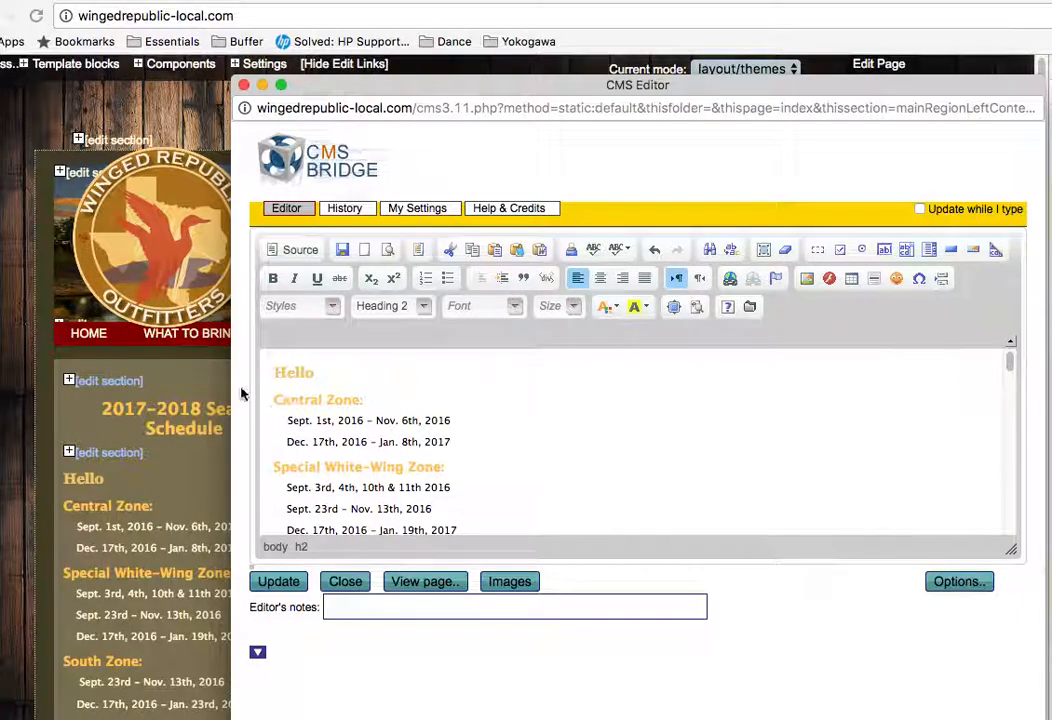
left_click(311, 372)
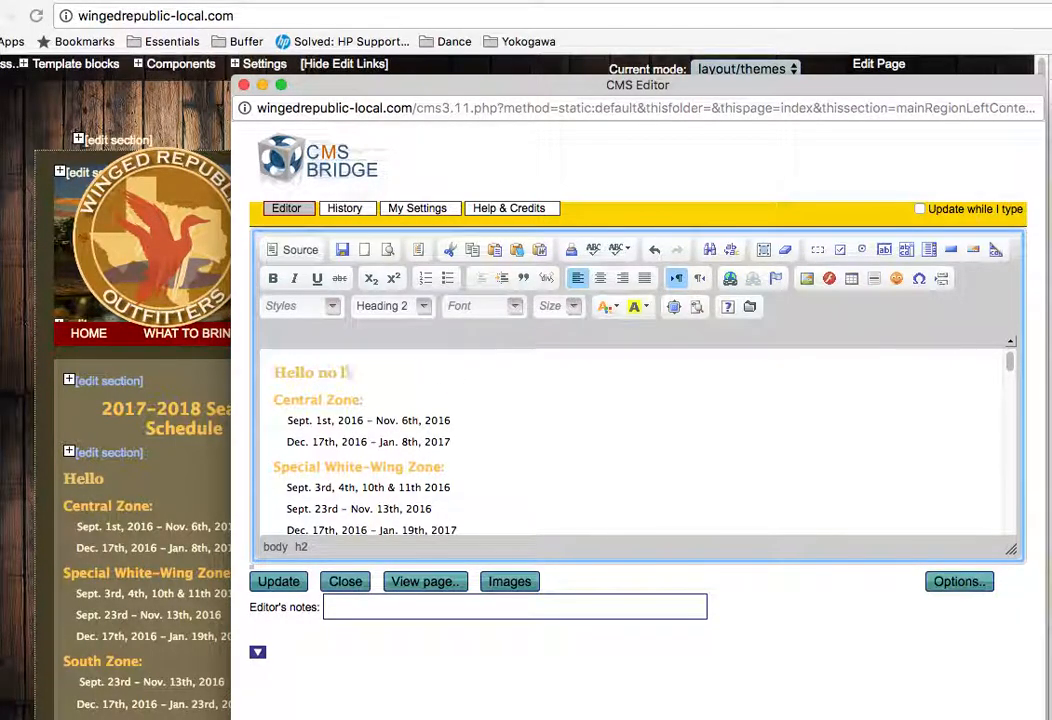
type("no live typing")
Turn on updating while typing again and delete "Hello no live" from the heading, leaving only "typing"
left_click(935, 213)
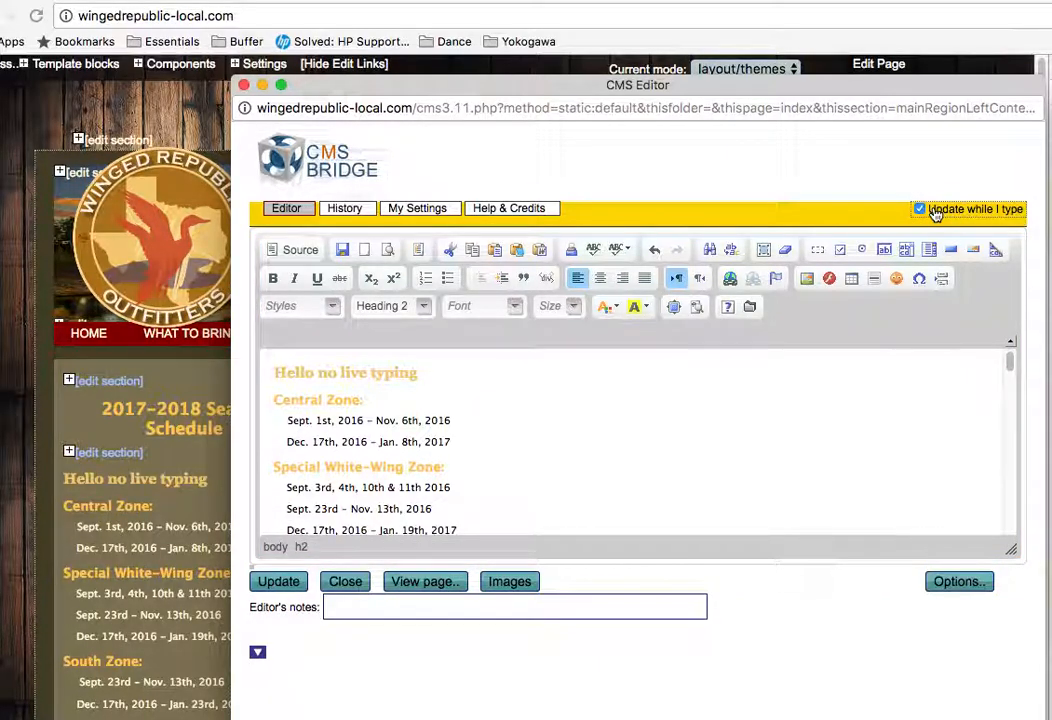
double_click(308, 378)
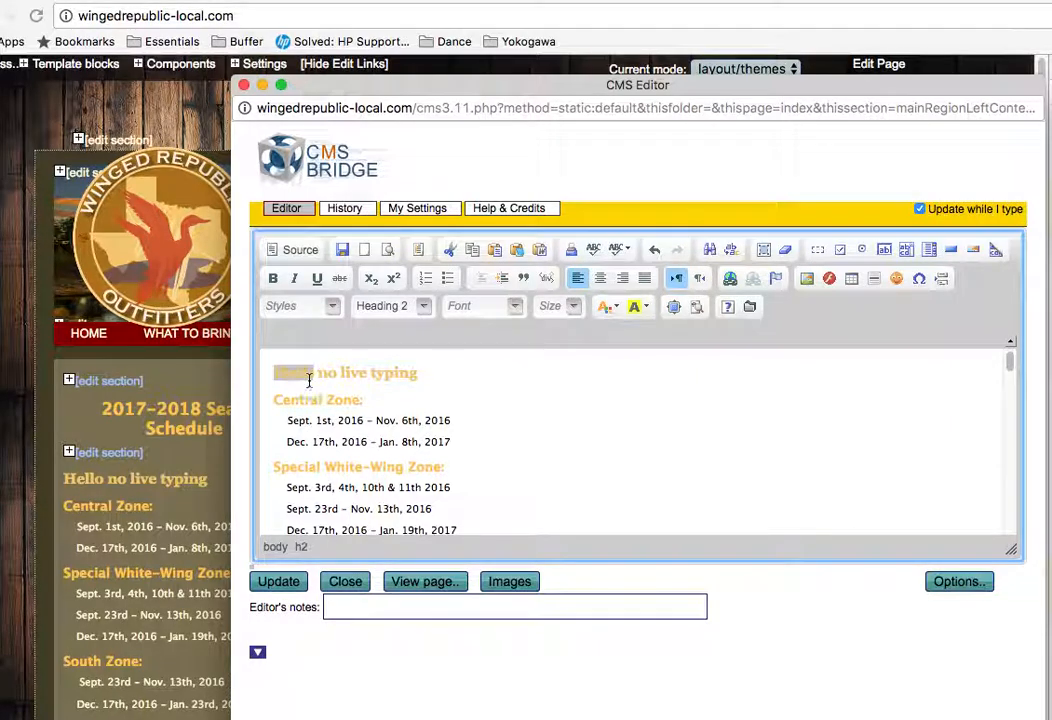
key("Delete")
key("Delete")
key("Delete")
key("Delete")
key("Delete")
key("Delete")
key("Delete")
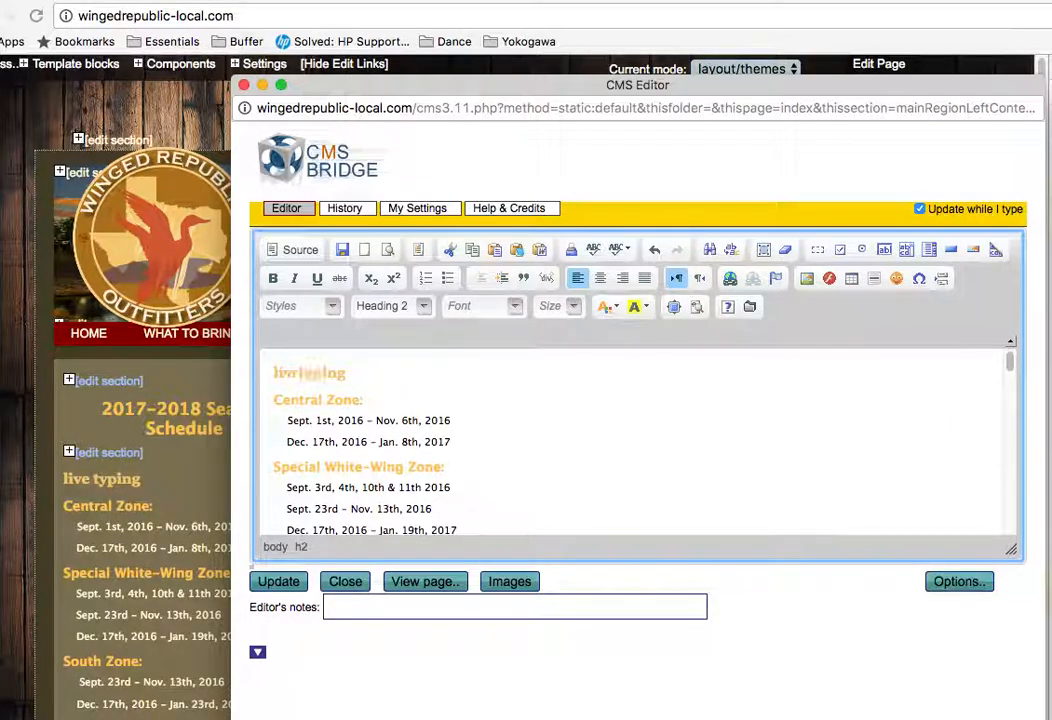
key("Delete")
key("Delete")
key("Delete")
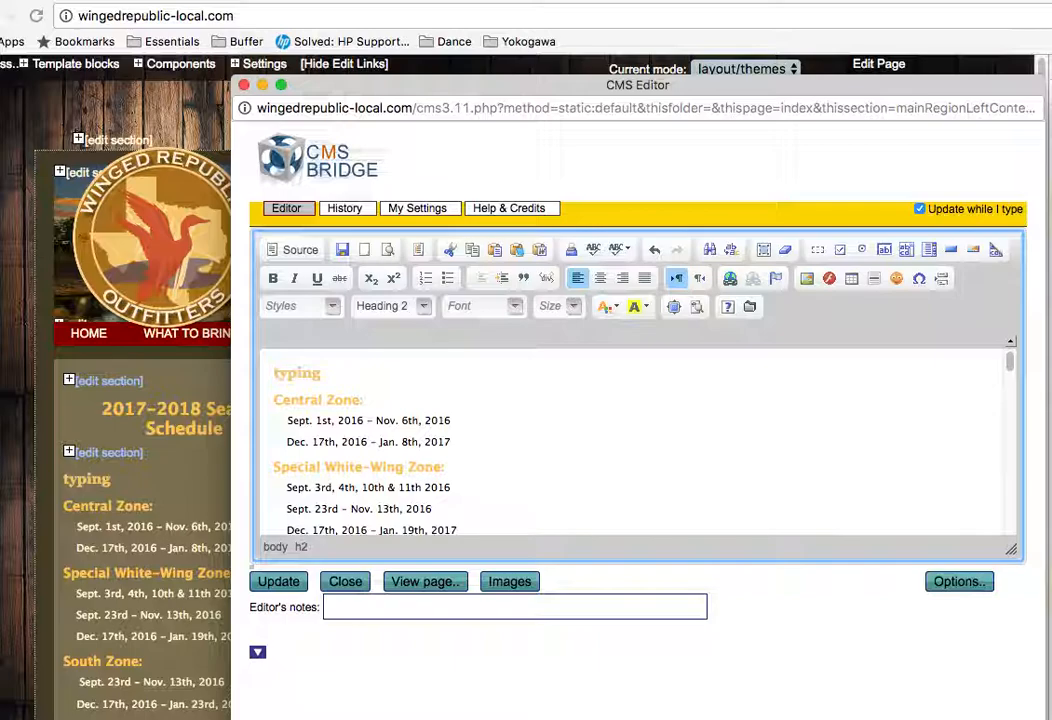
Enter the editor's note "Minor change, test" and save the section's changes
left_click(368, 610)
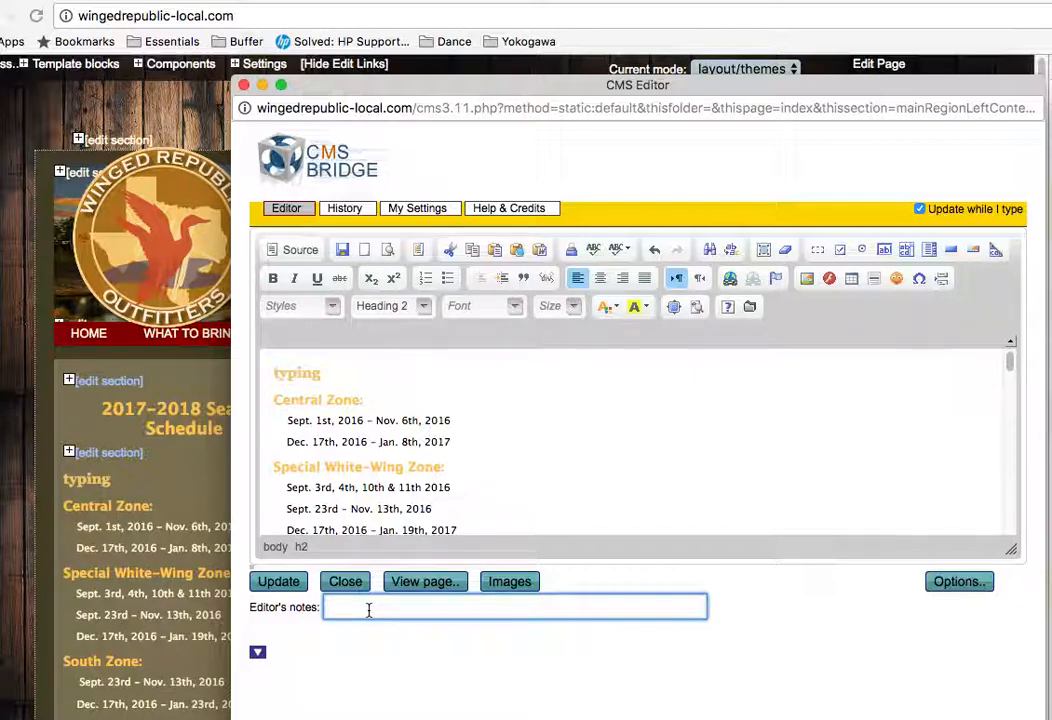
type("Minor change, test")
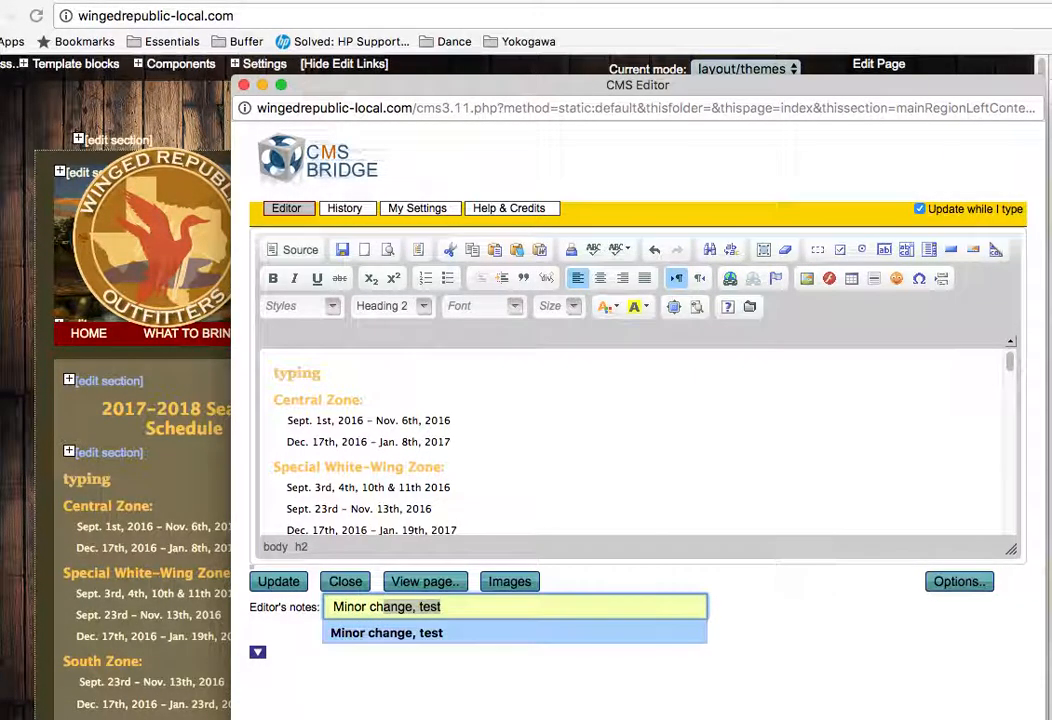
key("Return")
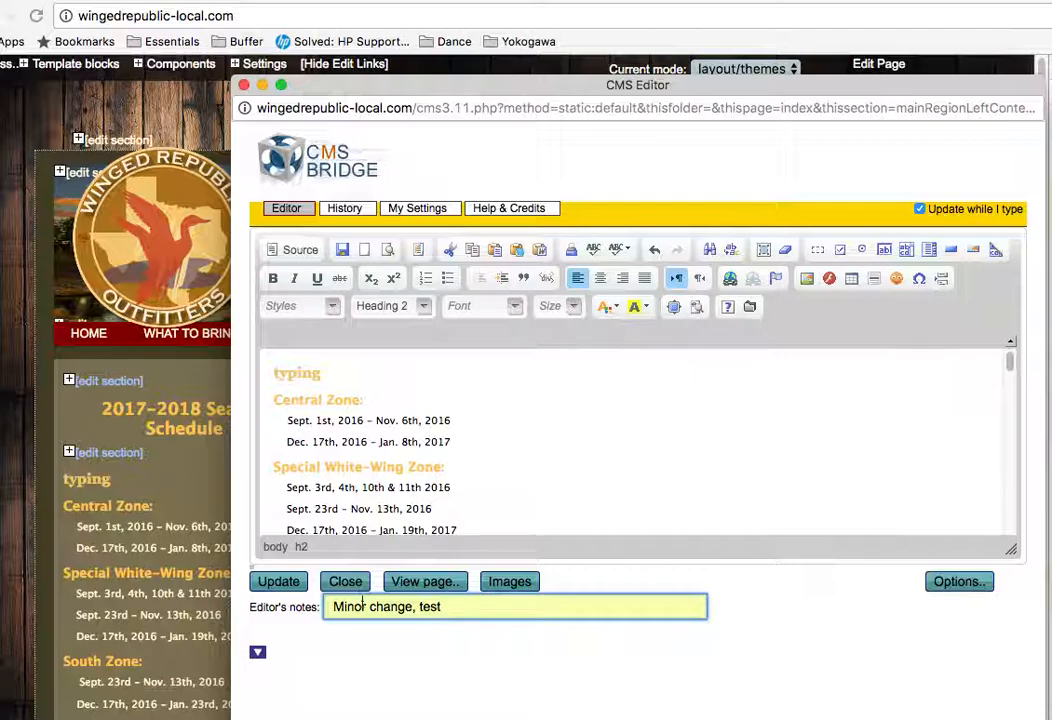
left_click(279, 584)
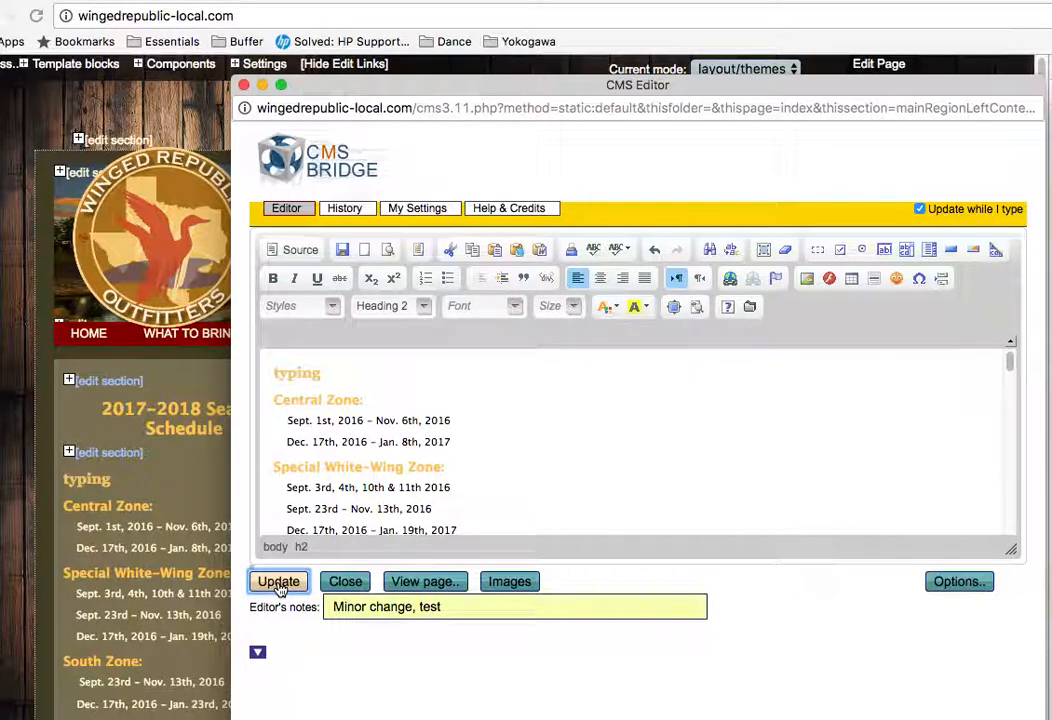
left_click(491, 503)
left_click(280, 584)
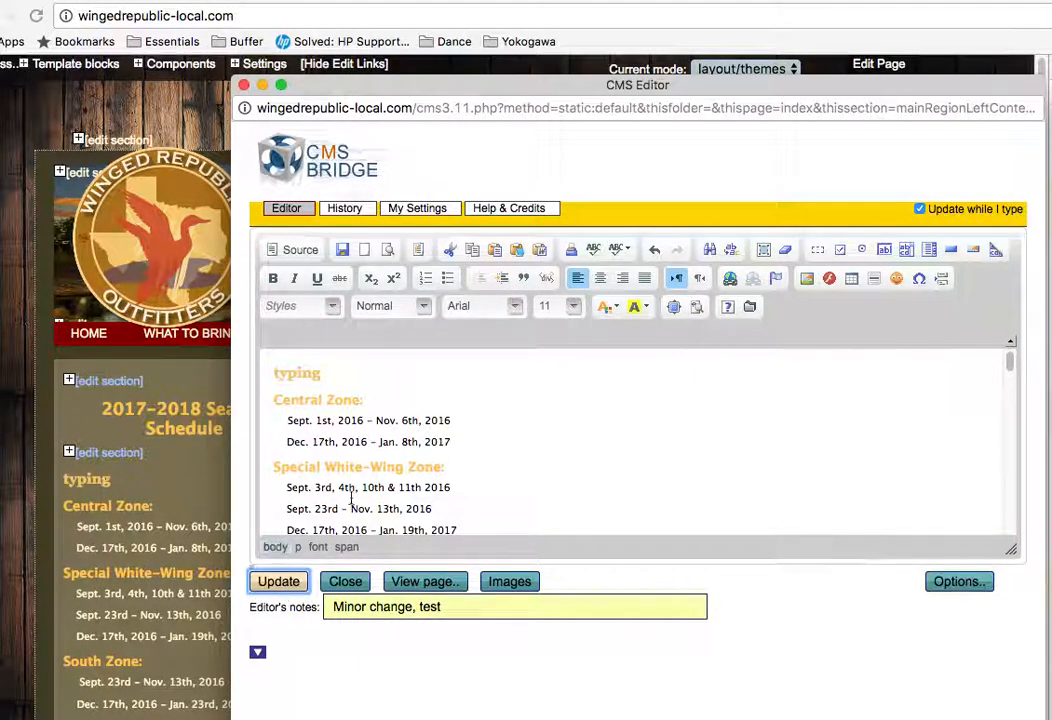
scroll(507, 455, "down", 3)
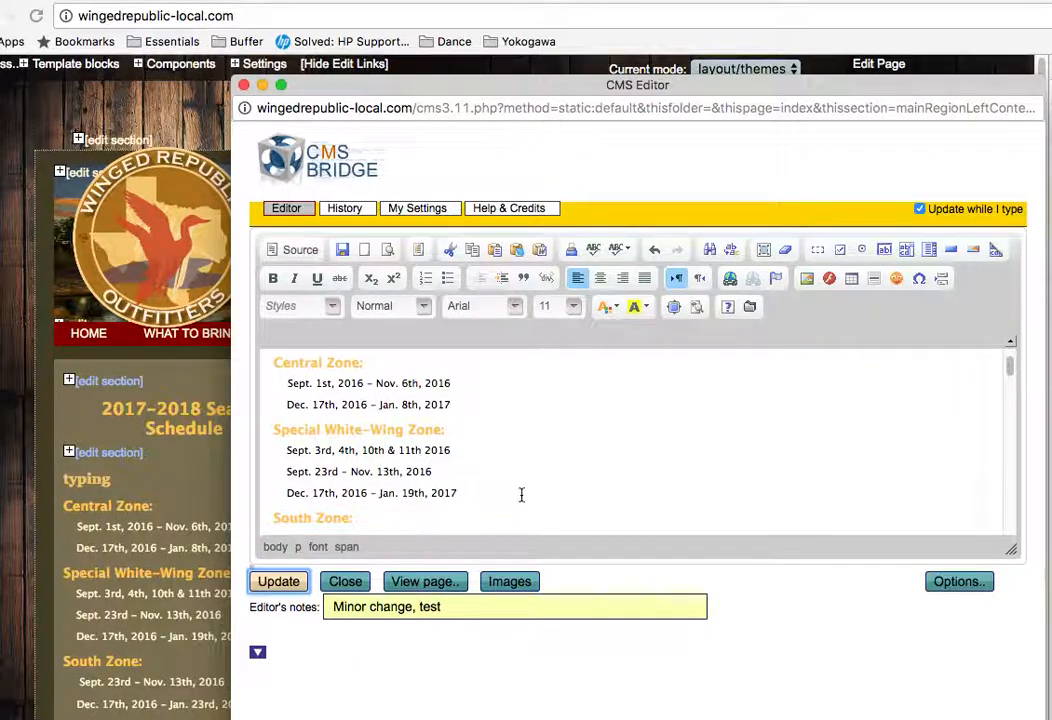
scroll(744, 403, "up", 3)
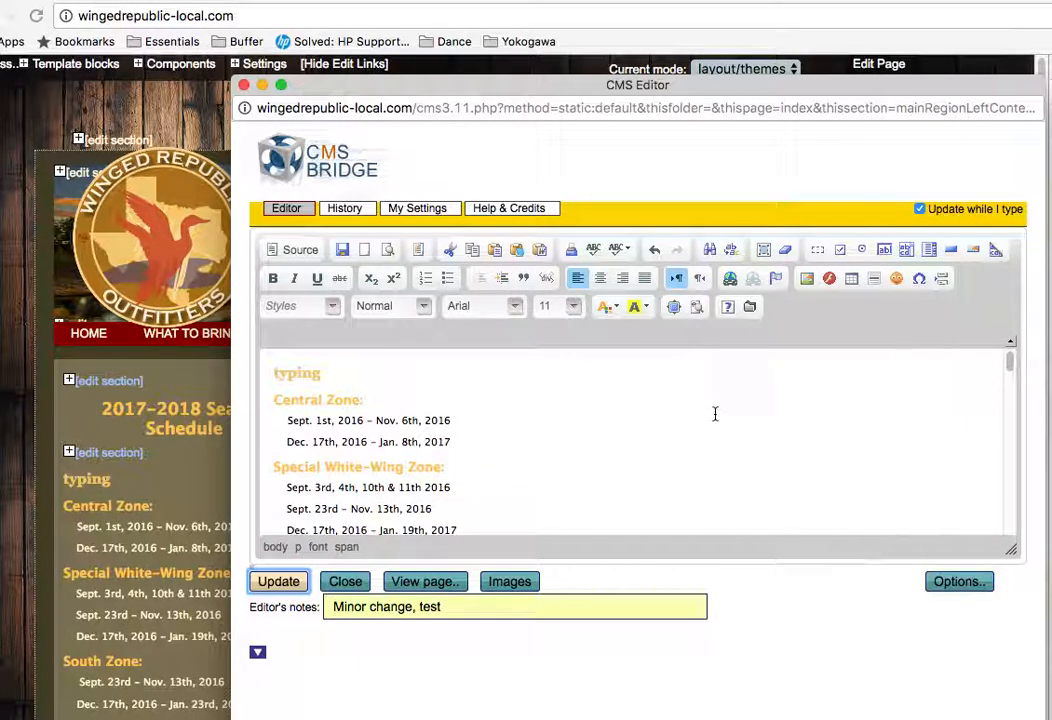
Save the season dates section, reopen it for editing, and check its version history
left_click(278, 581)
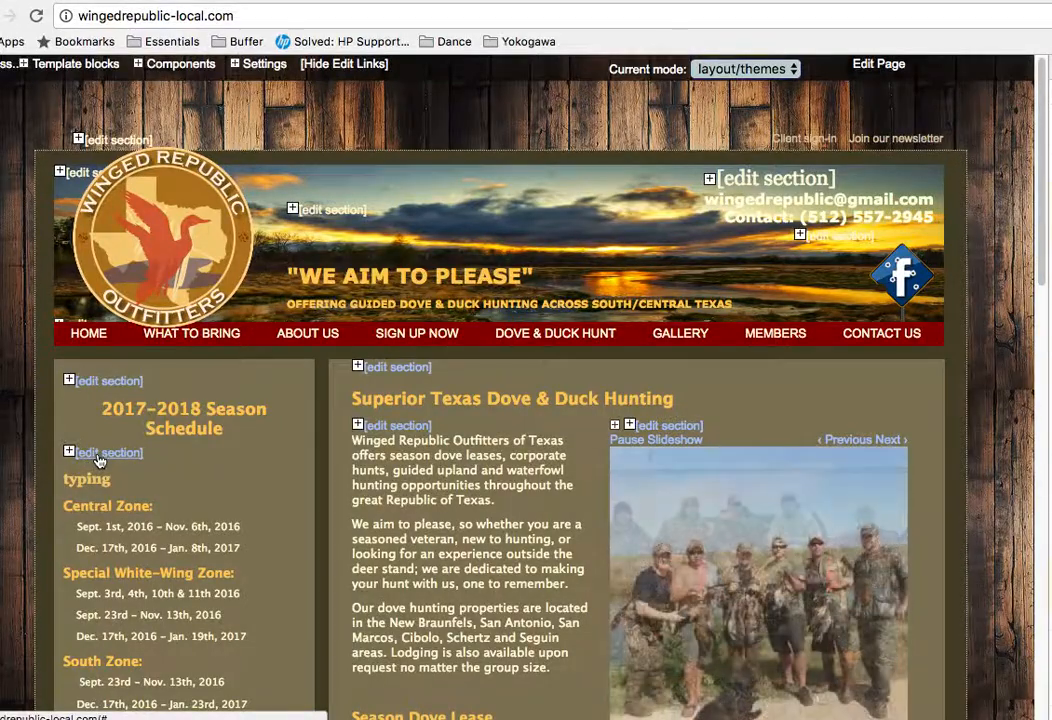
left_click(99, 456)
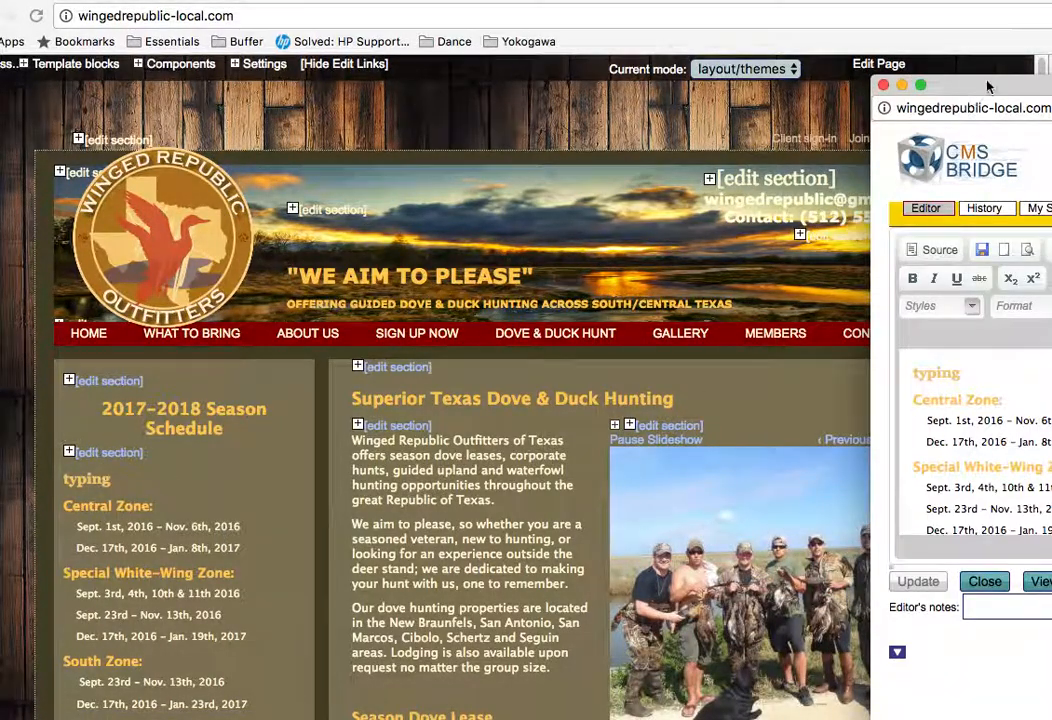
left_click_drag(1010, 86, 355, 18)
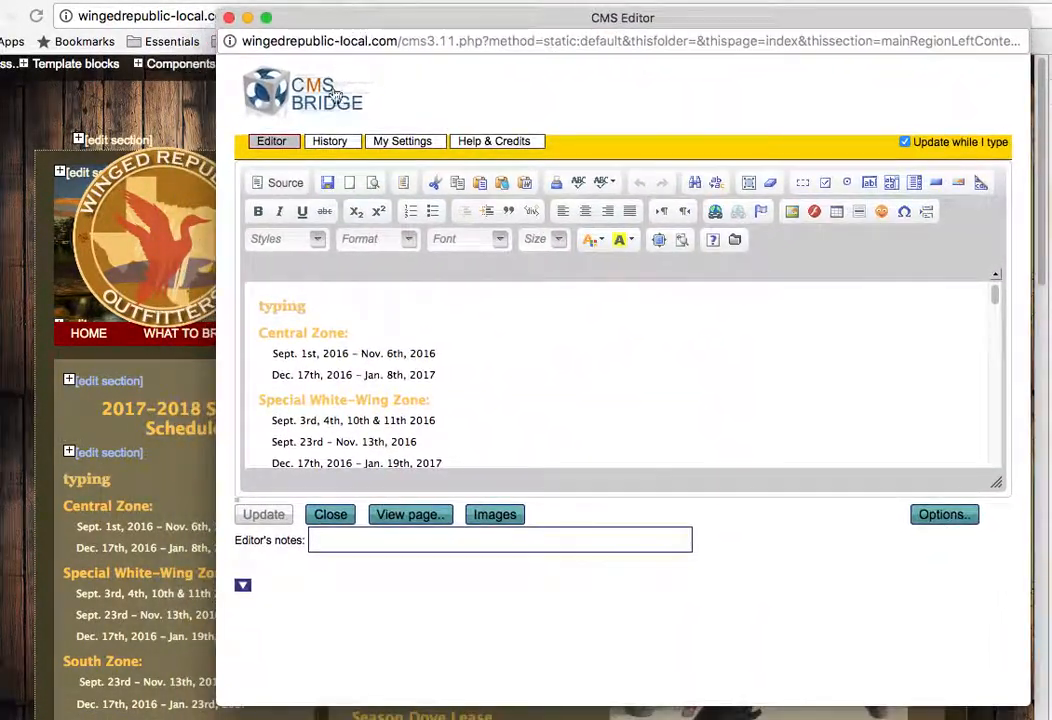
left_click(330, 142)
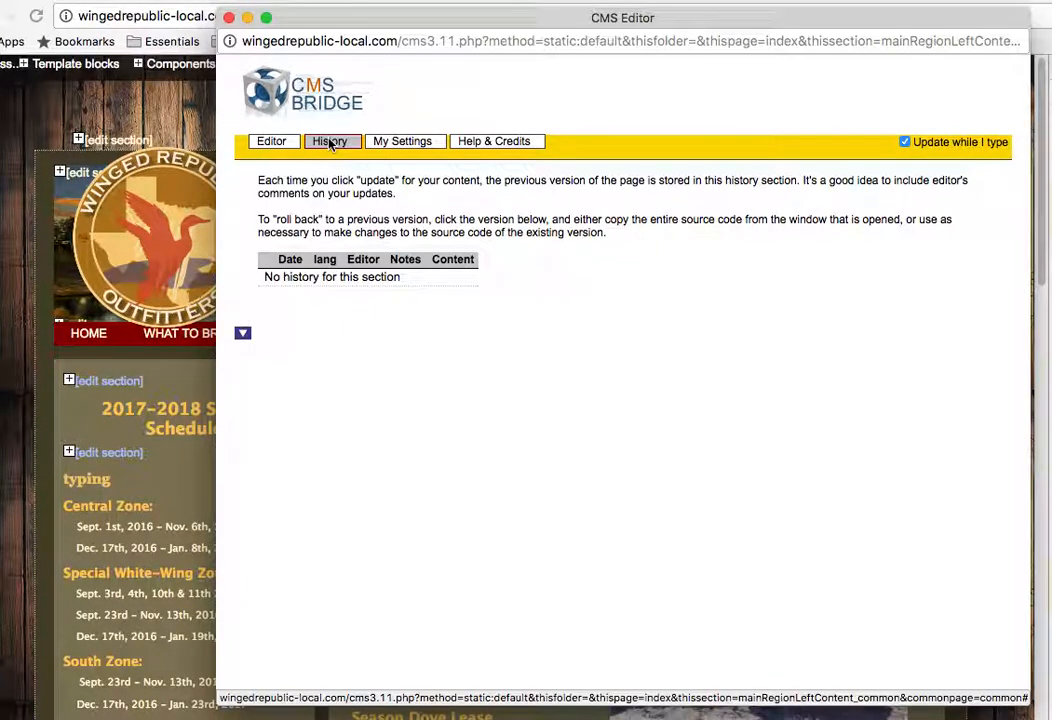
left_click(270, 143)
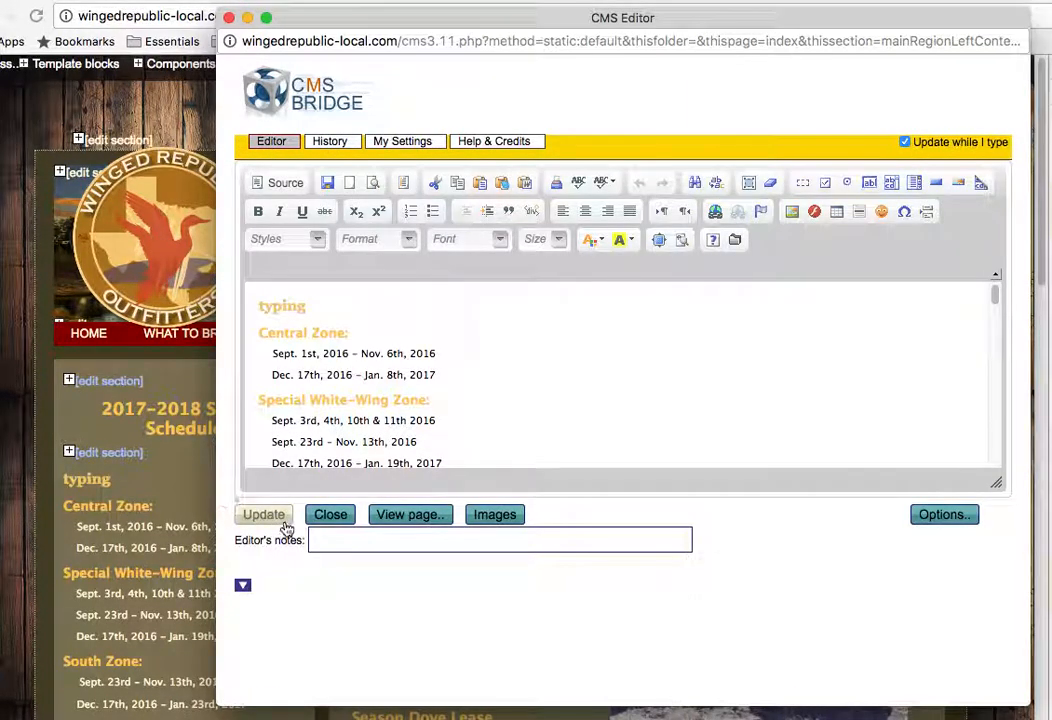
Delete the "typing" heading above Central Zone, and close the editor discarding the unsaved change
double_click(280, 307)
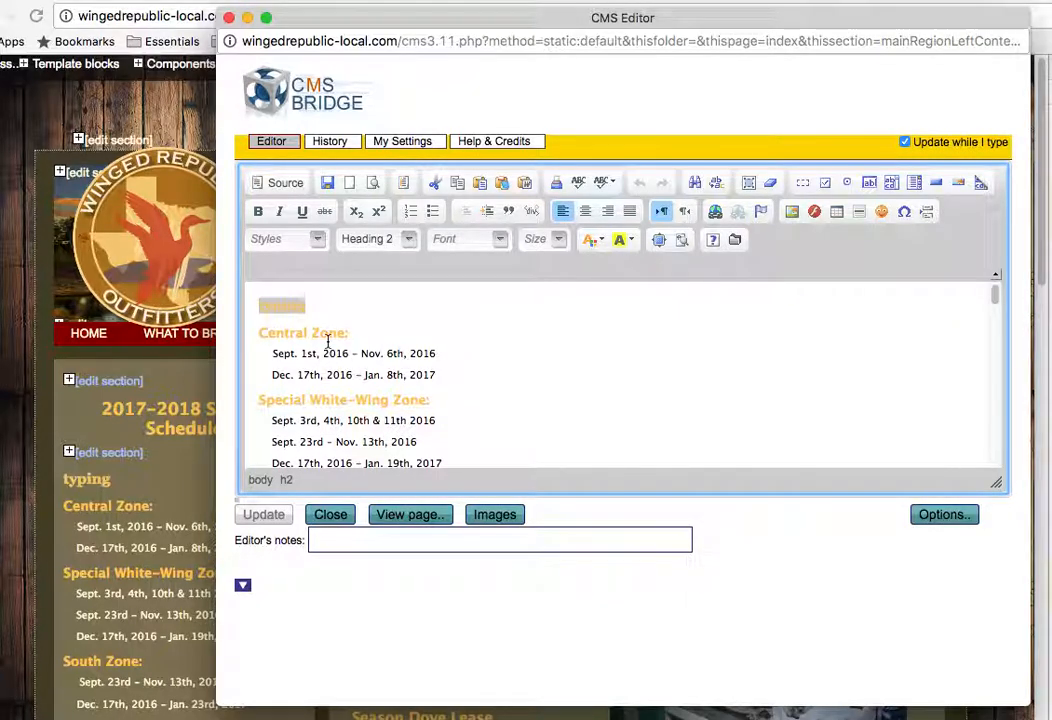
key("Delete")
key("Delete")
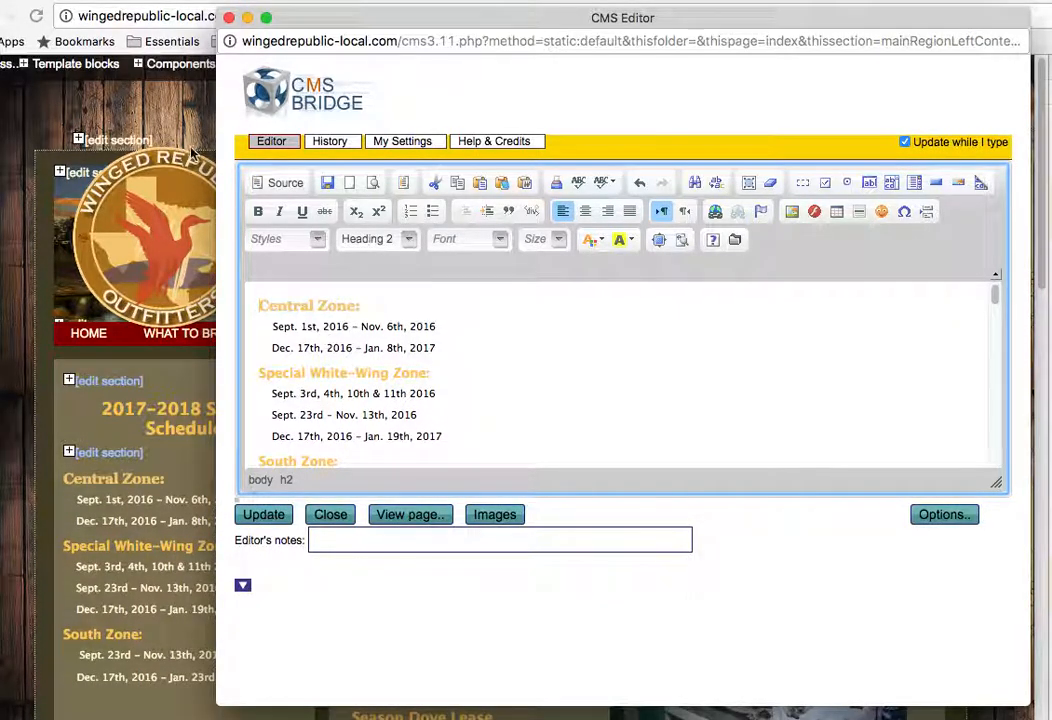
left_click(330, 514)
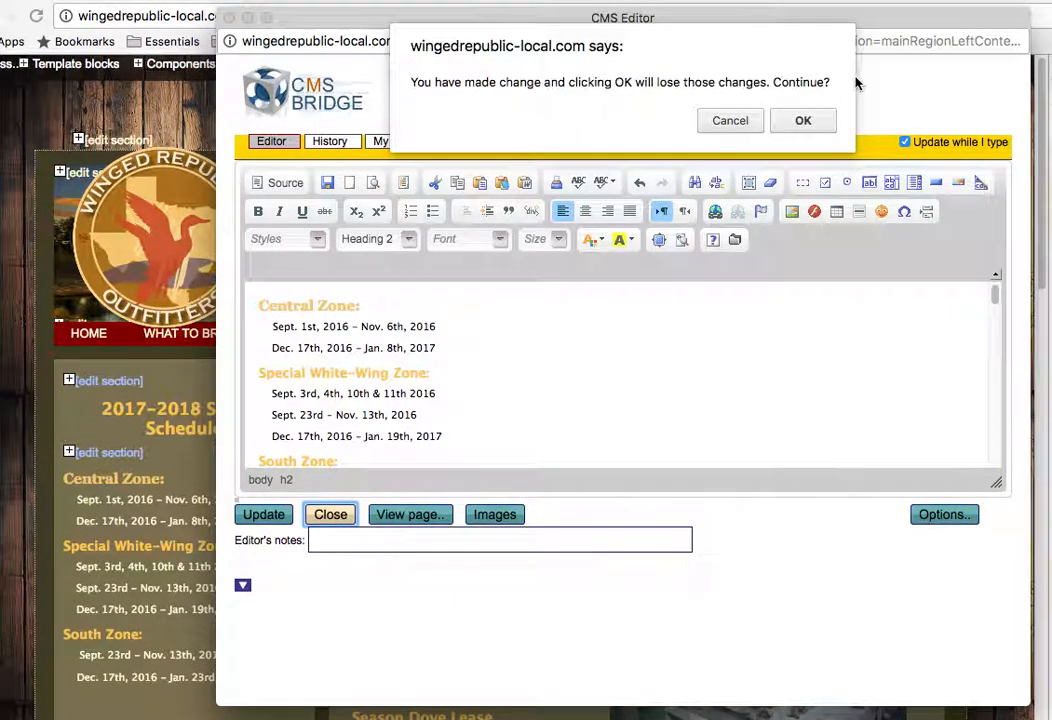
left_click(803, 120)
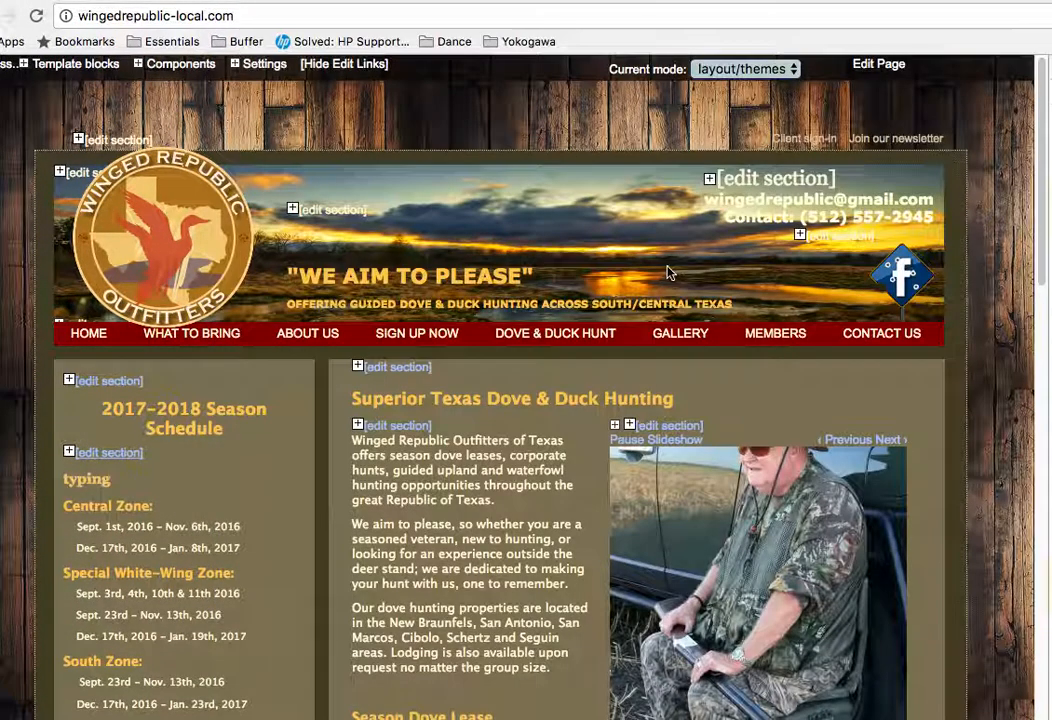
Check the "typing" heading in the season dates on the home, About Us and Gallery pages
double_click(85, 480)
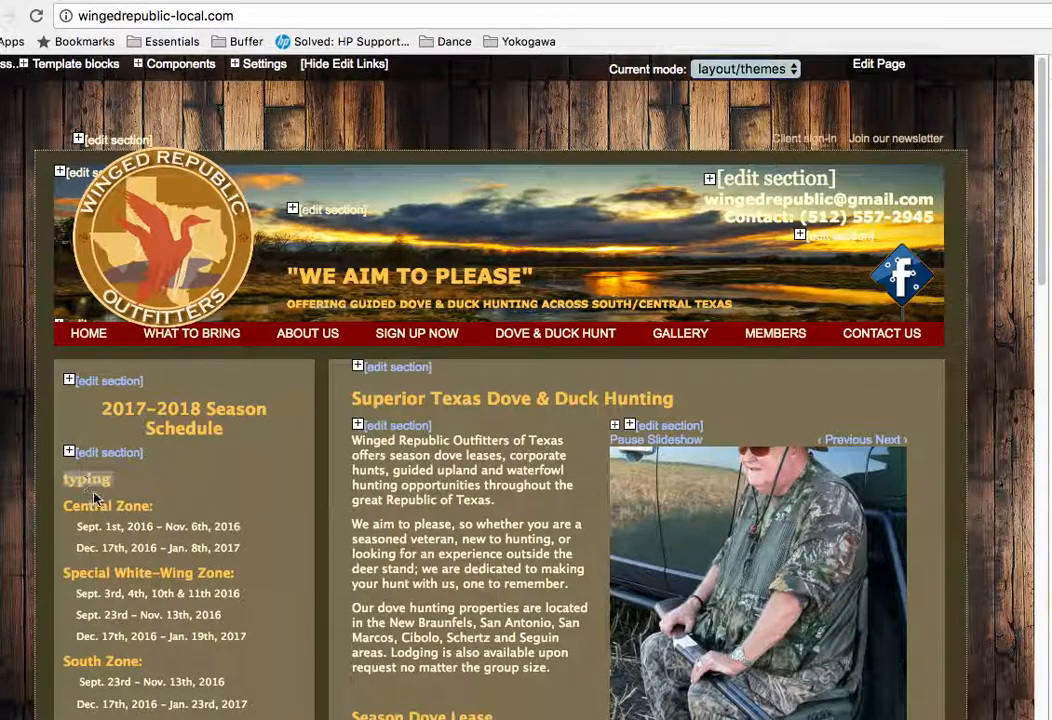
left_click(308, 334)
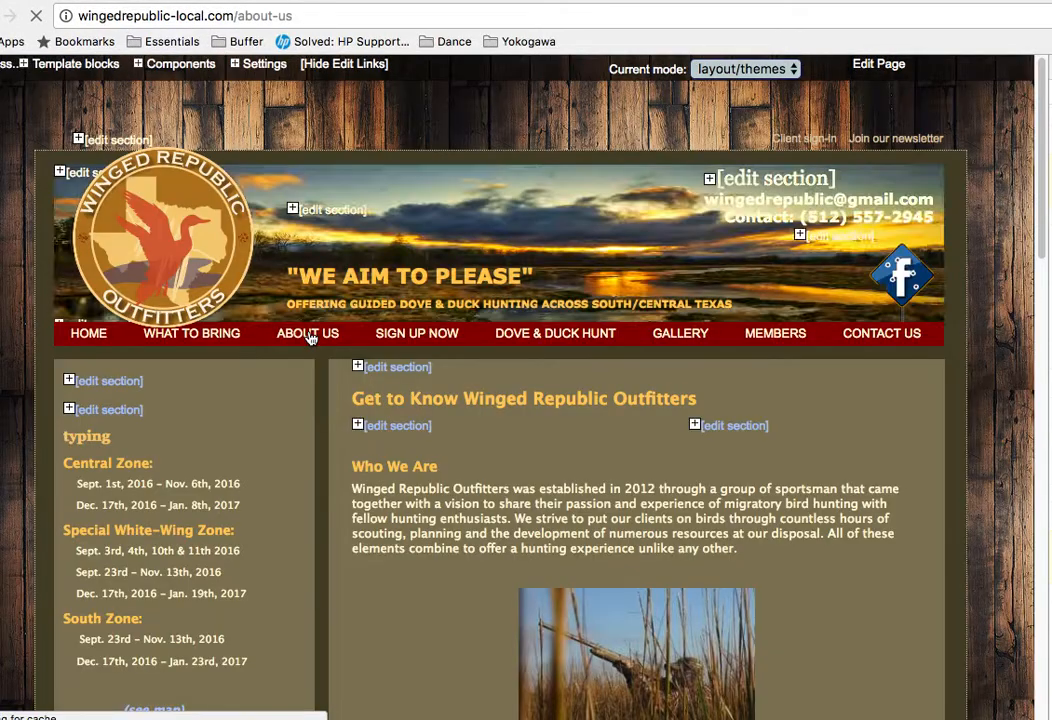
double_click(86, 437)
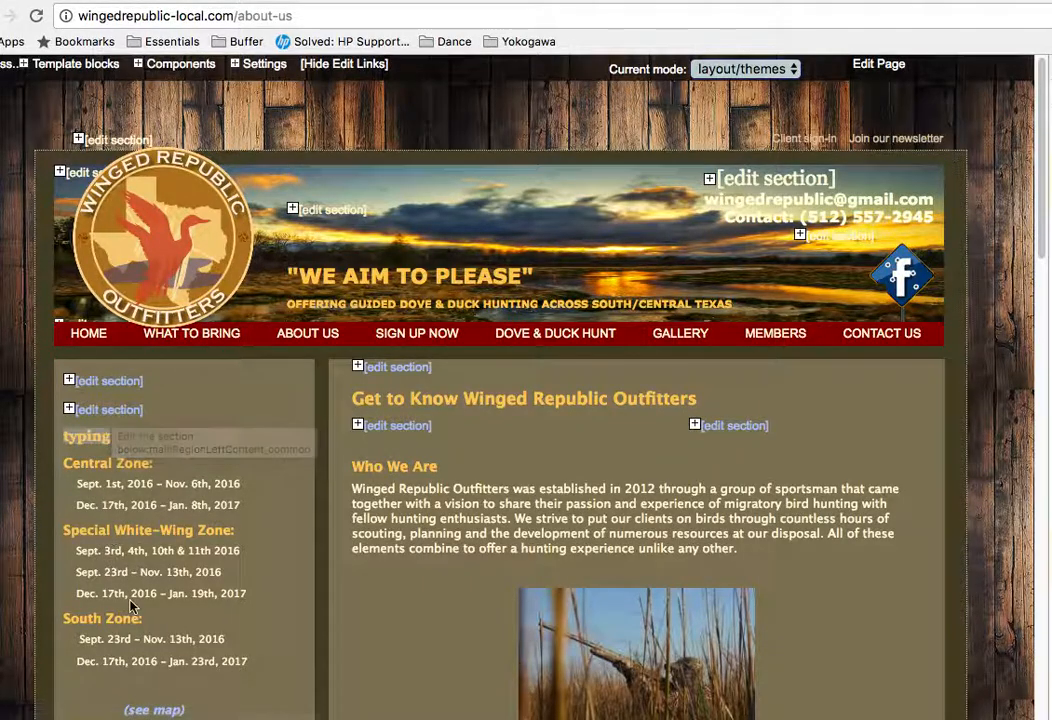
left_click(687, 345)
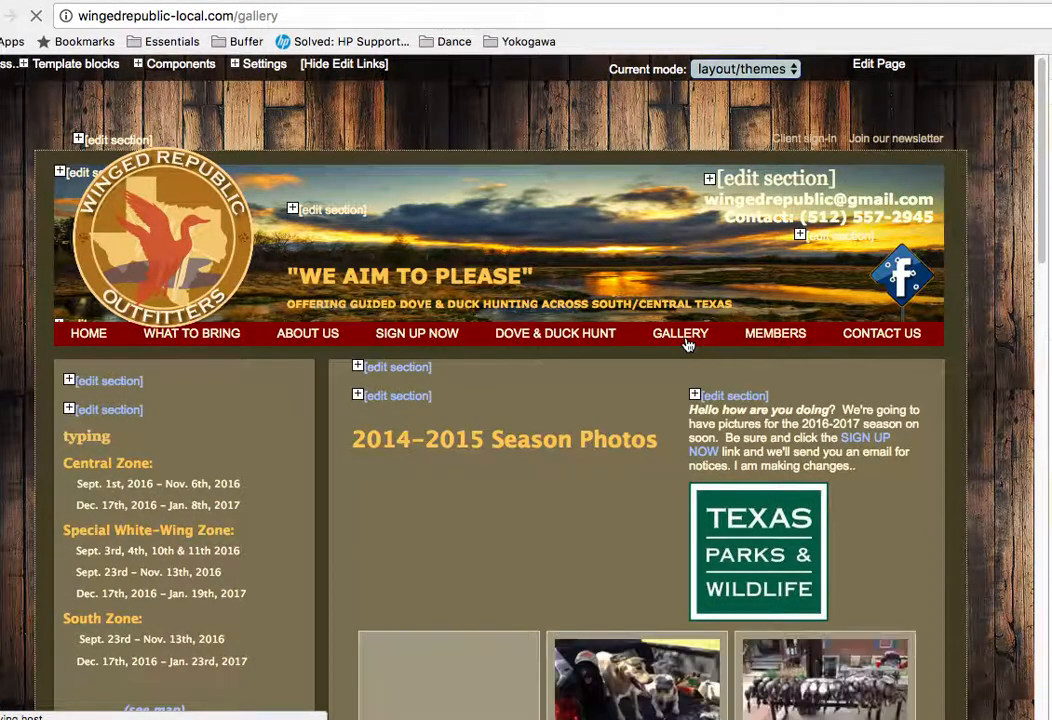
scroll(480, 590, "down", 10)
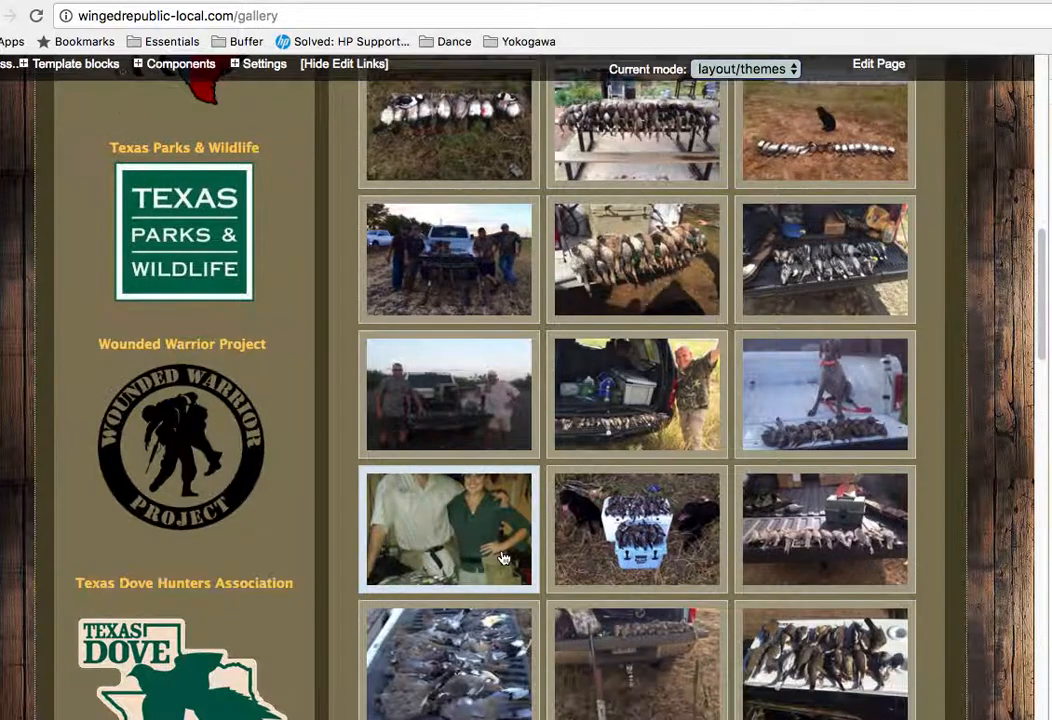
scroll(503, 557, "up", 10)
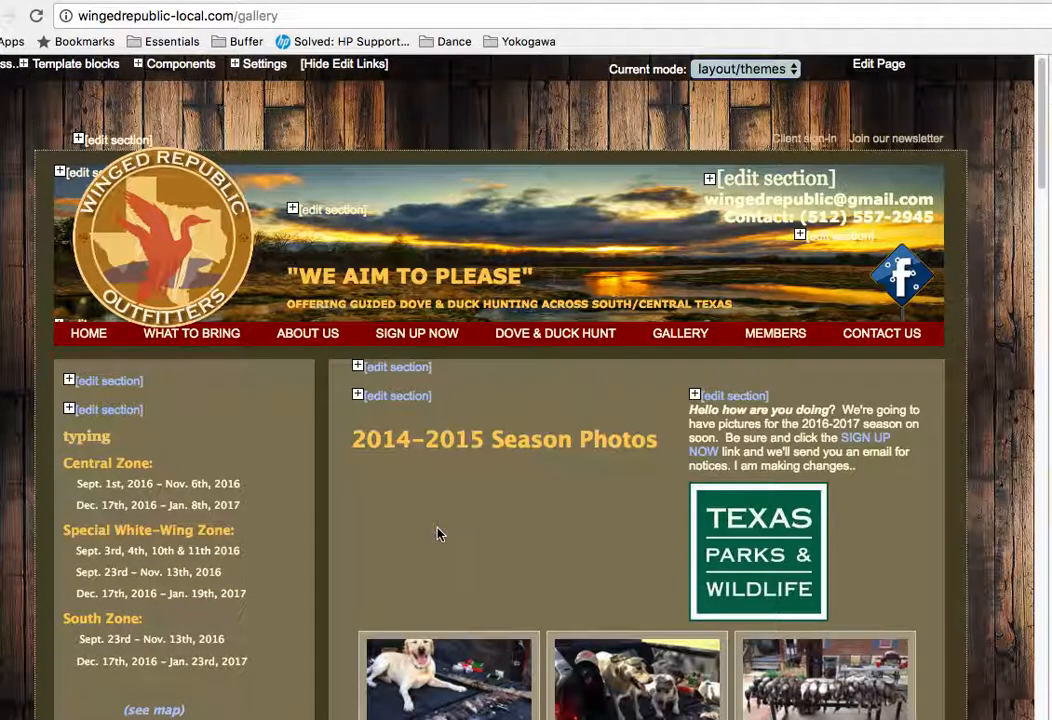
Return to the home page, reopen the season dates section, and delete the "typing" heading above Central Zone
left_click(62, 340)
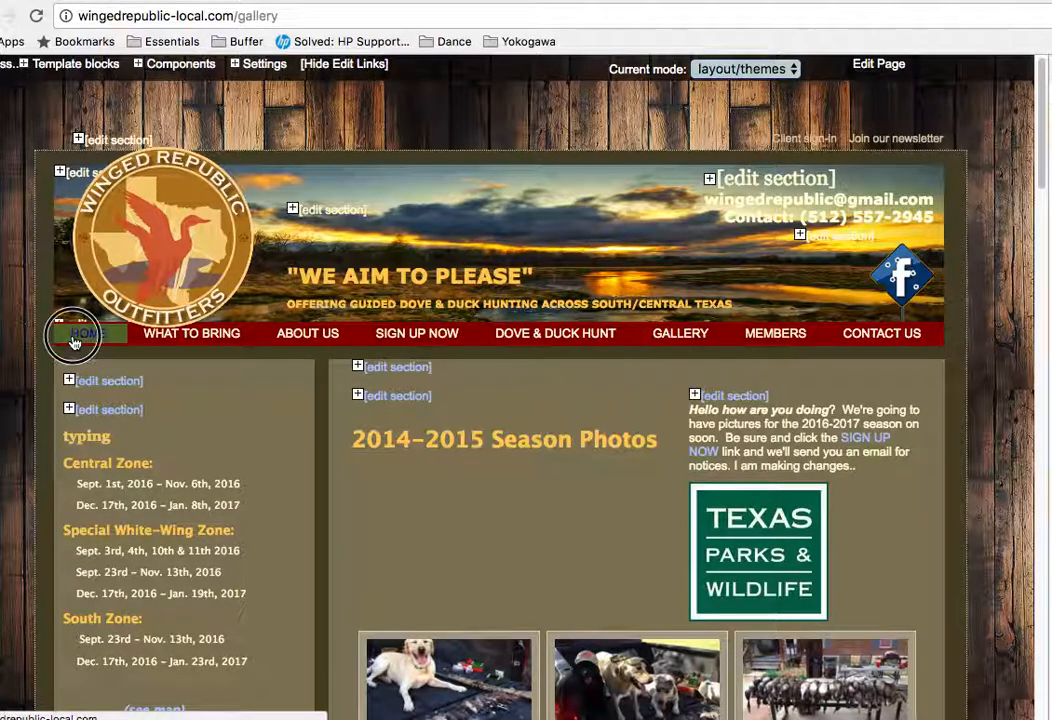
left_click(106, 453)
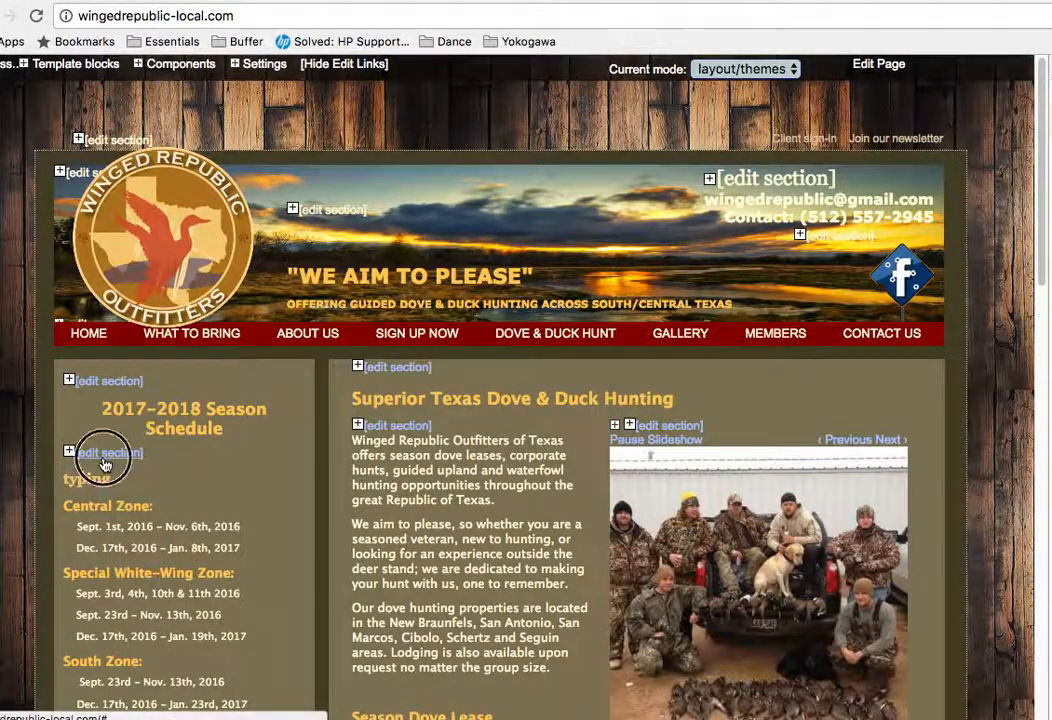
left_click_drag(987, 95, 413, 40)
left_click(364, 320)
double_click(364, 320)
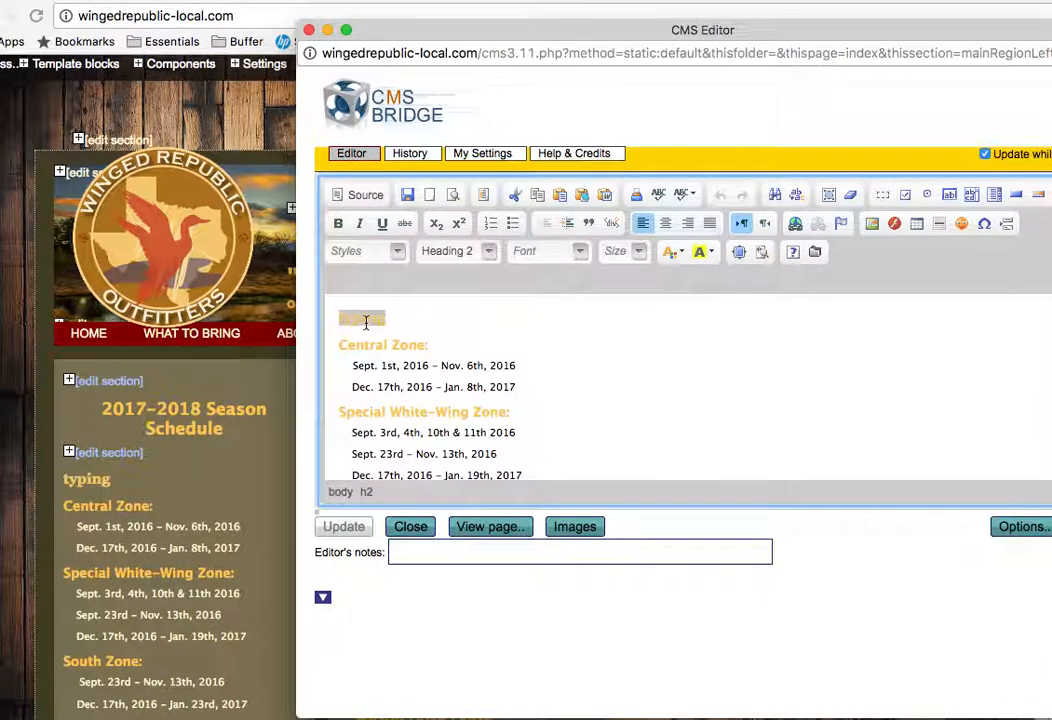
key("BackSpace")
key("Delete")
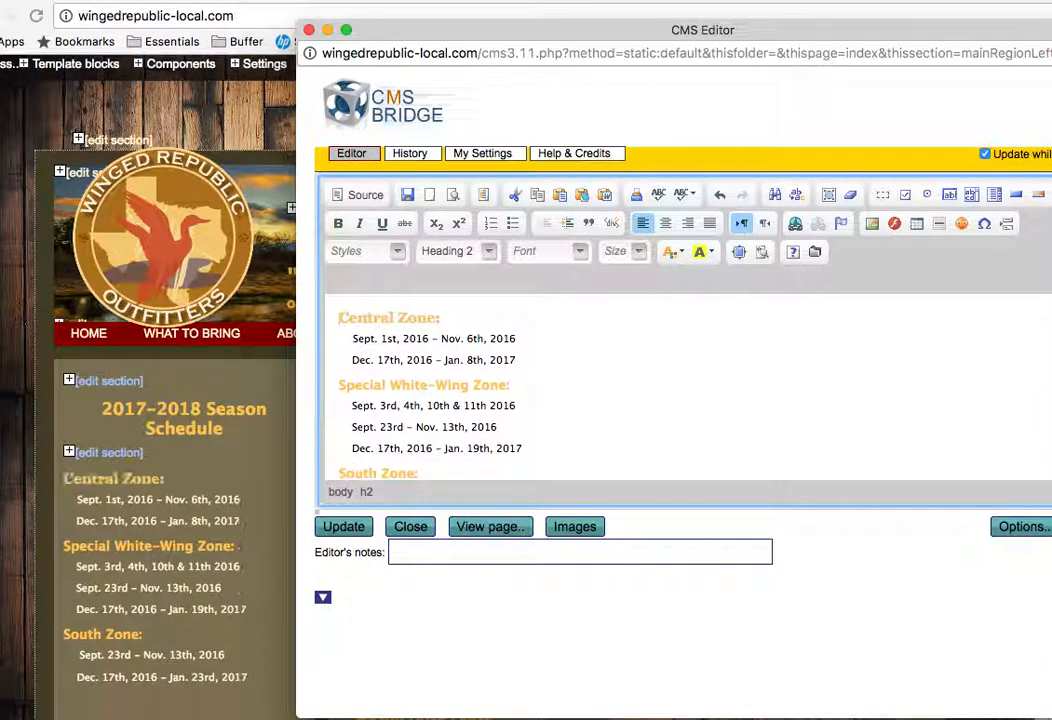
Enter the editor's note "Minor change, test" and save the heading removal
left_click(420, 551)
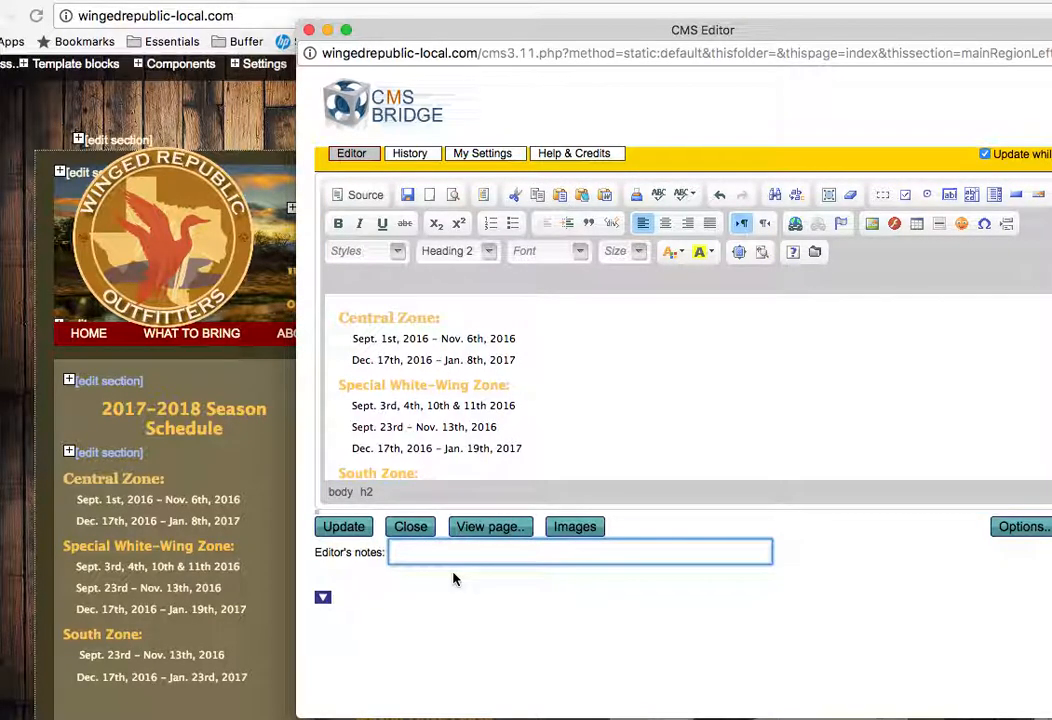
type("Minor")
key("Down")
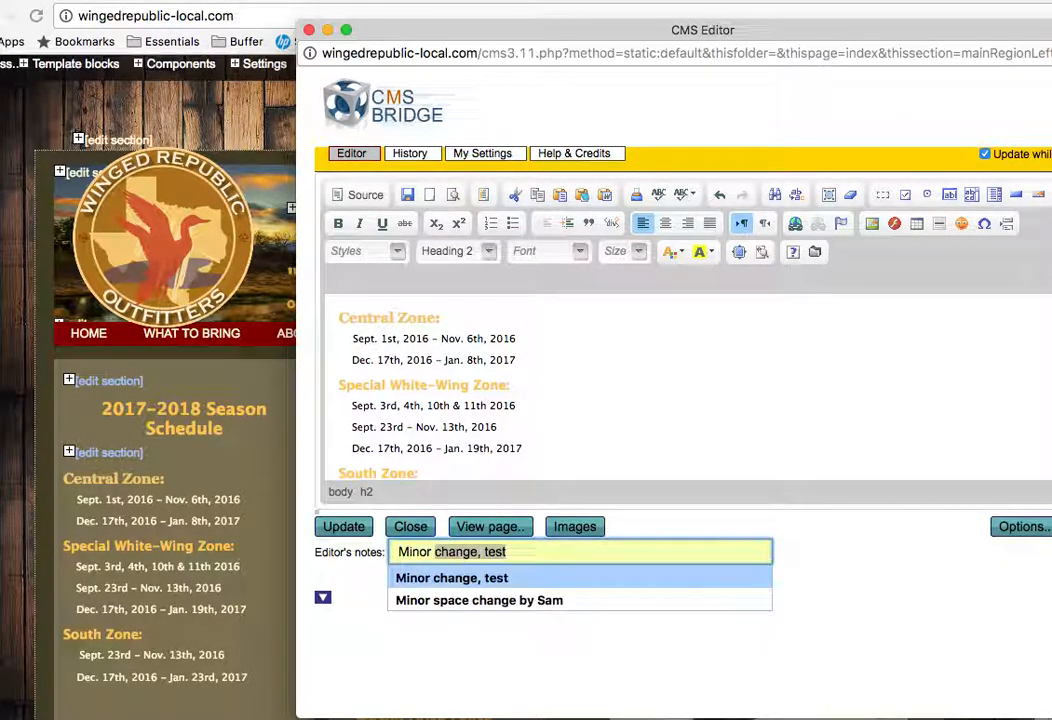
key("Return")
left_click(344, 527)
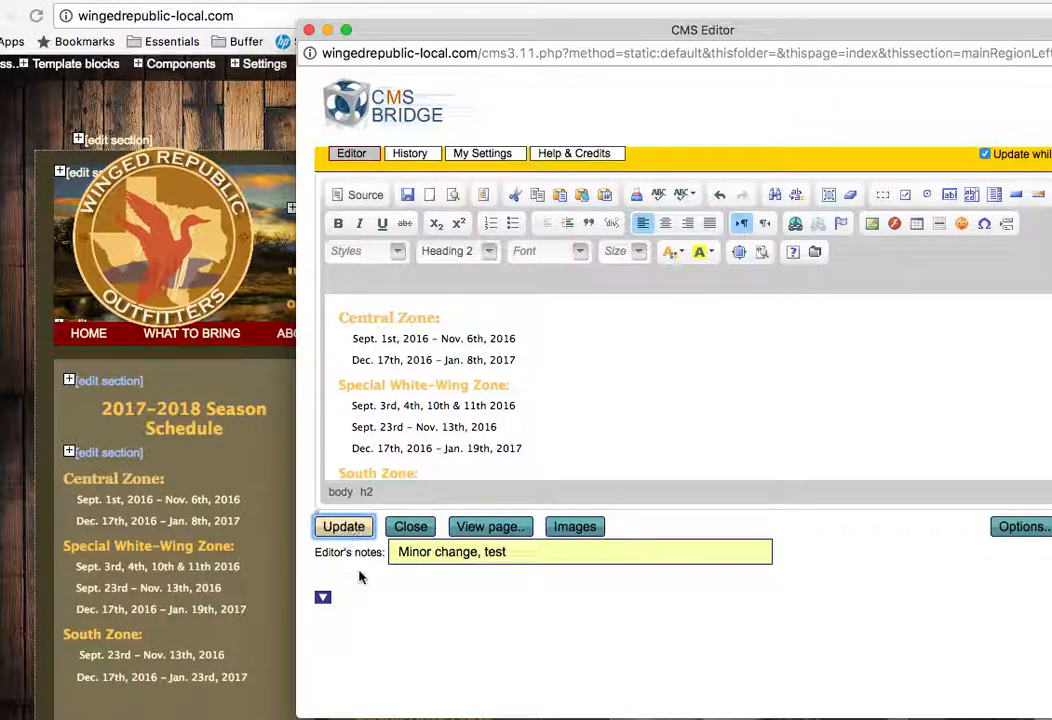
Review the season dates section's history and close the editor window
left_click(442, 465)
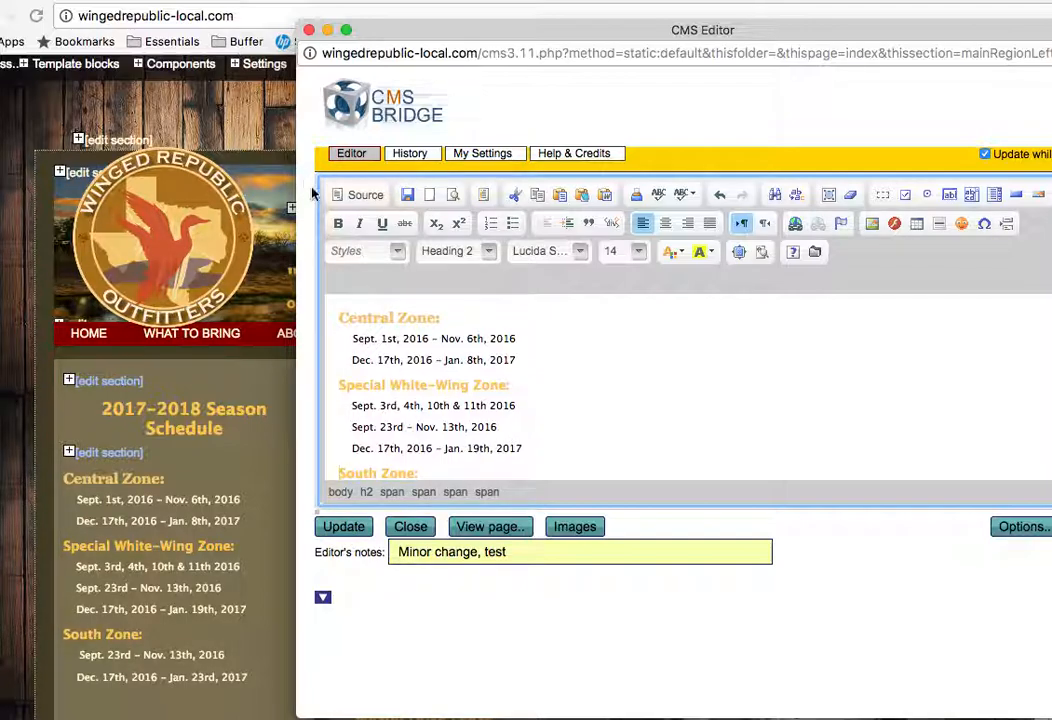
left_click(412, 155)
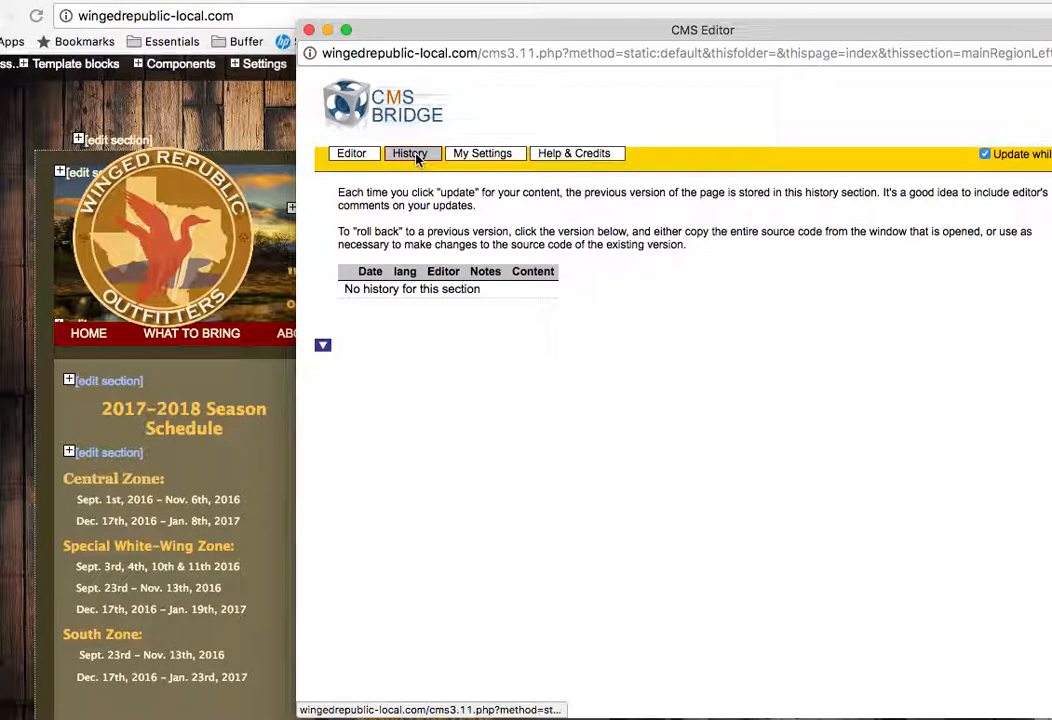
left_click(350, 156)
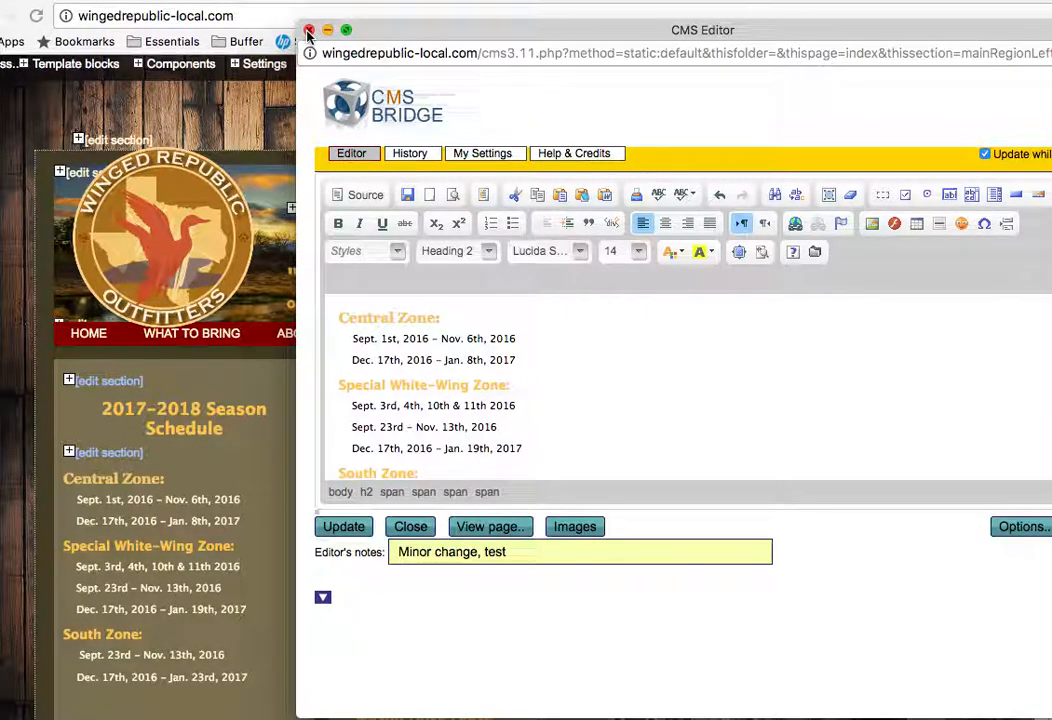
left_click(309, 30)
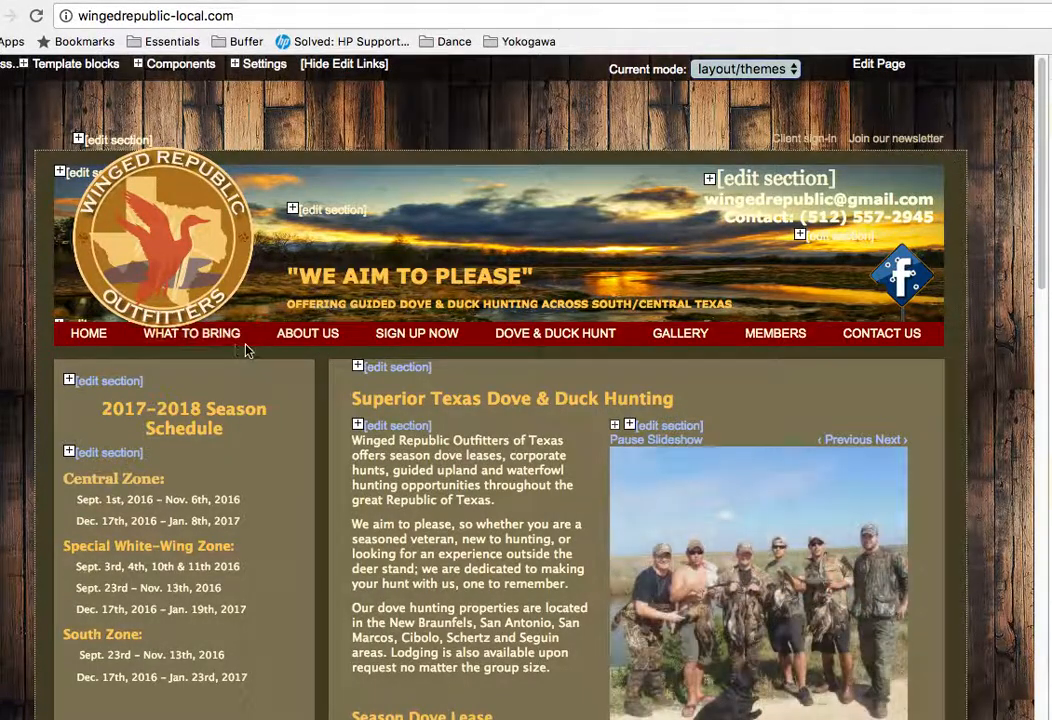
Check the season dates on the About Us page, and open the Gallery page's "Hello how are you doing?" section in a smaller, repositioned editor window
left_click(316, 336)
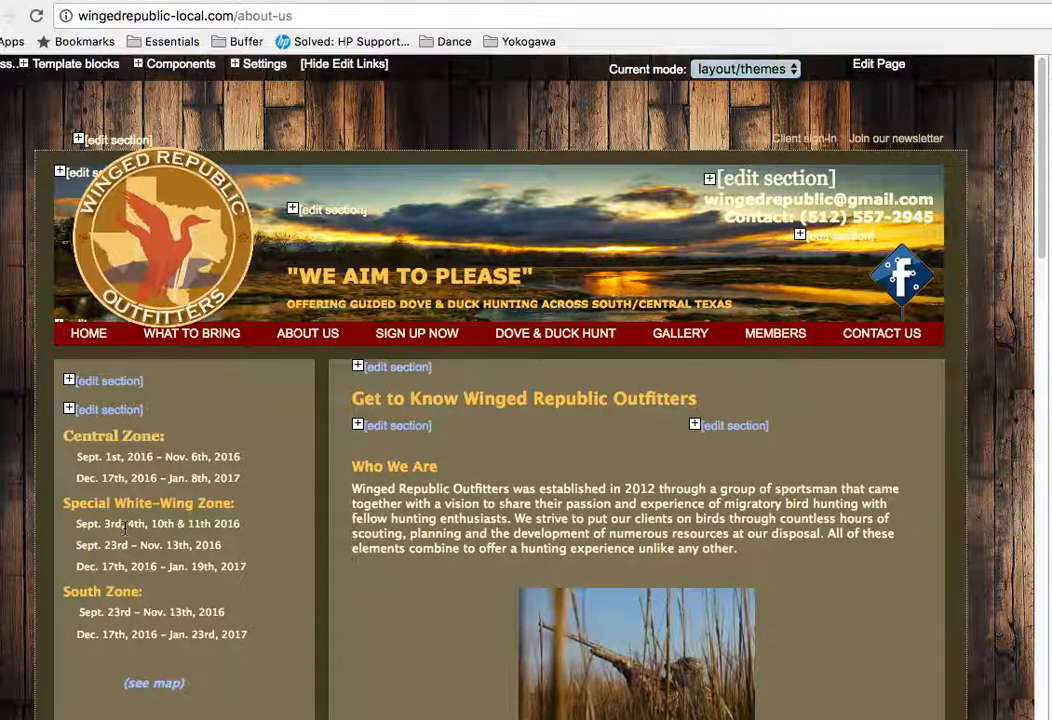
left_click(686, 344)
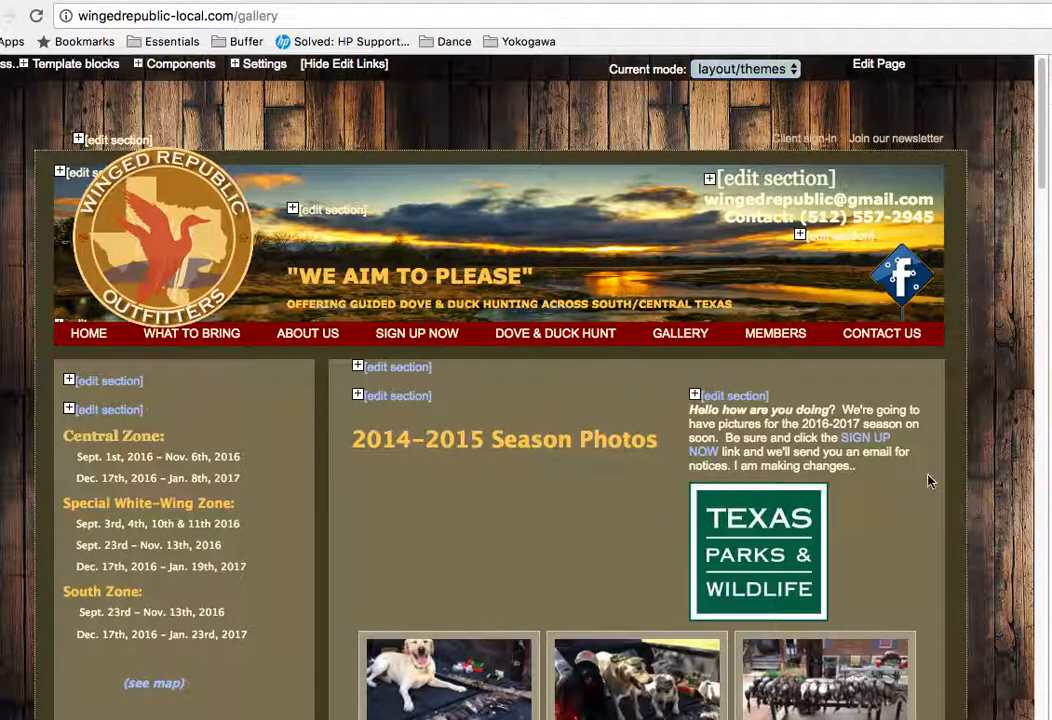
left_click(733, 399)
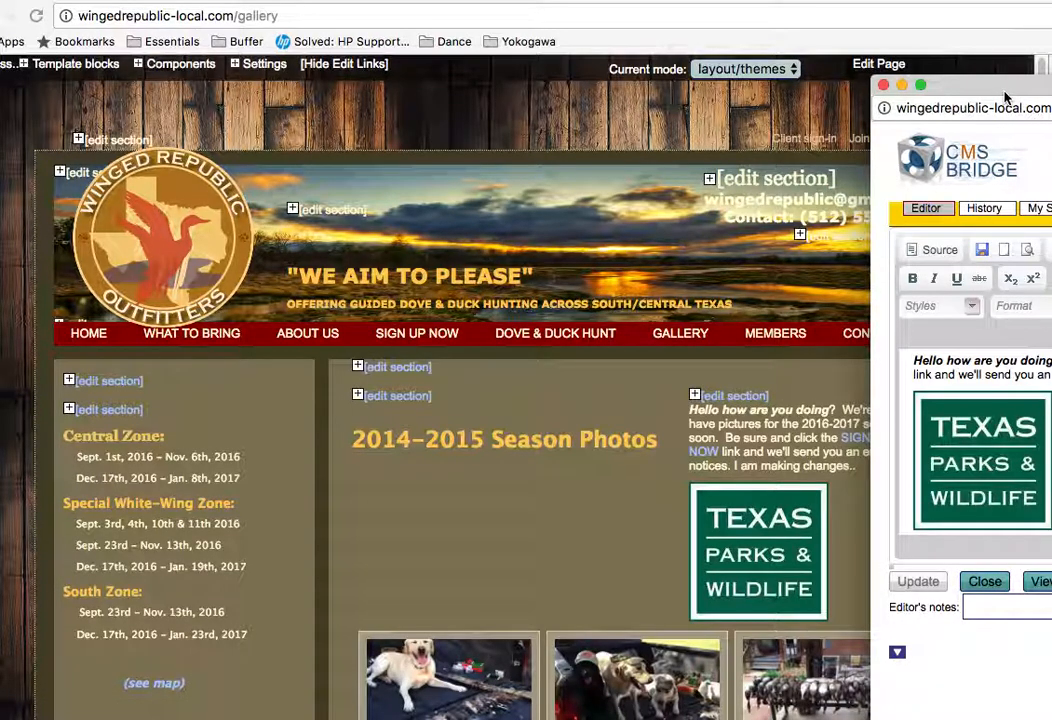
left_click_drag(1006, 96, 186, 25)
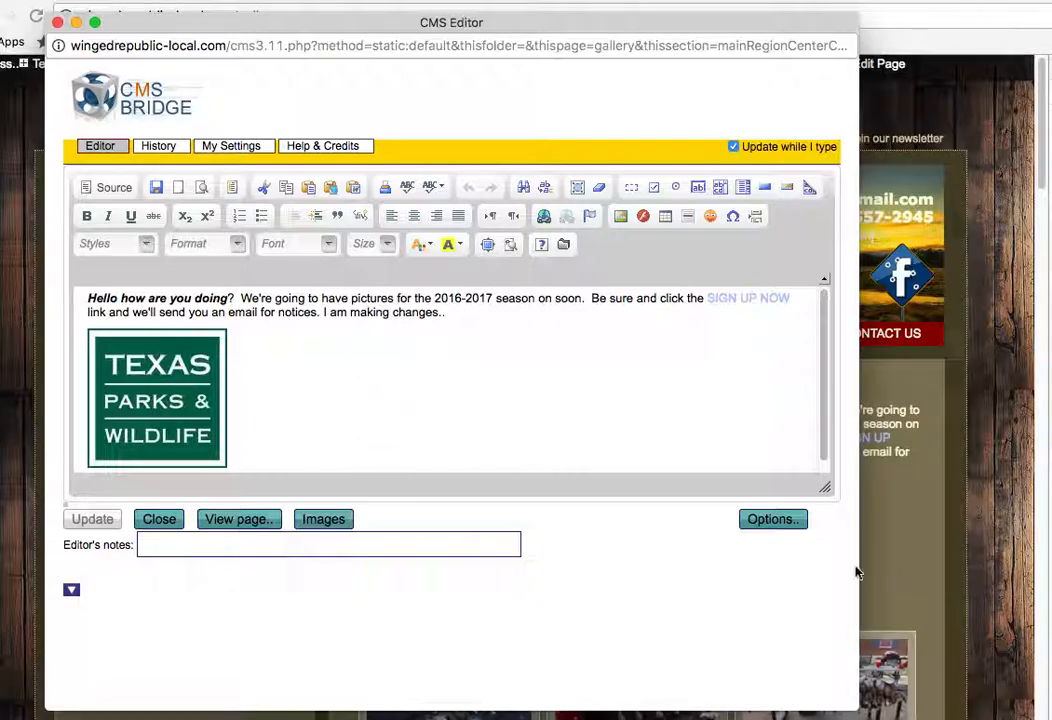
left_click_drag(857, 700, 811, 680)
left_click_drag(268, 28, 178, 59)
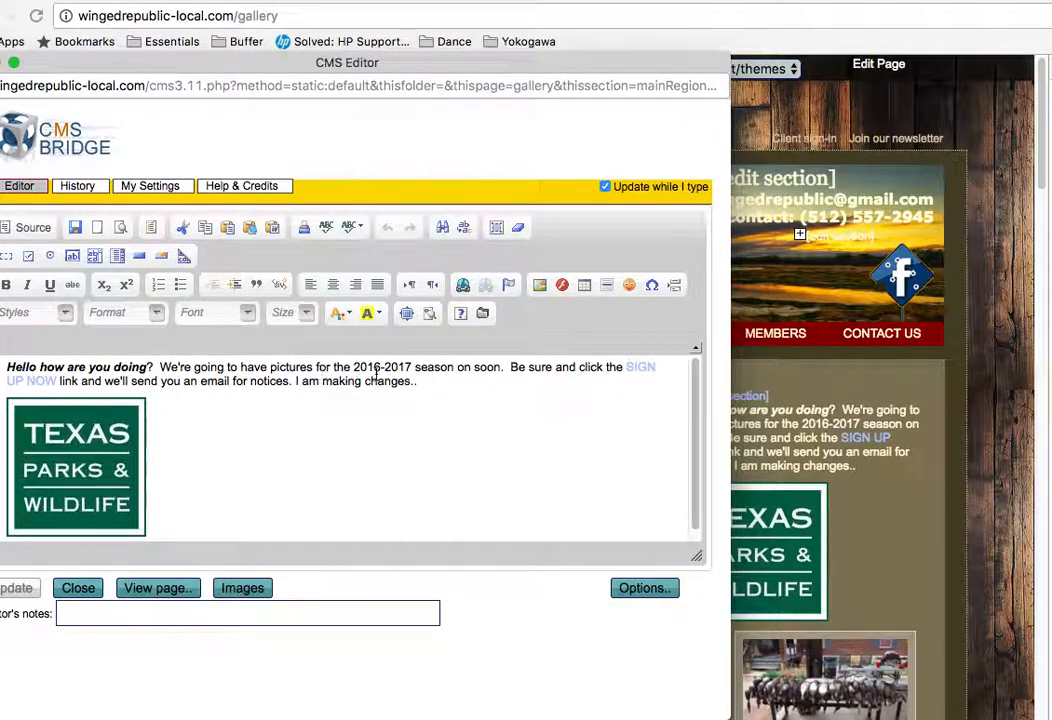
Insert "My name is" with the person's first name and a period before "We're going to have pictures", narrowing the editor window to reveal the page
left_click(159, 369)
type("My name is")
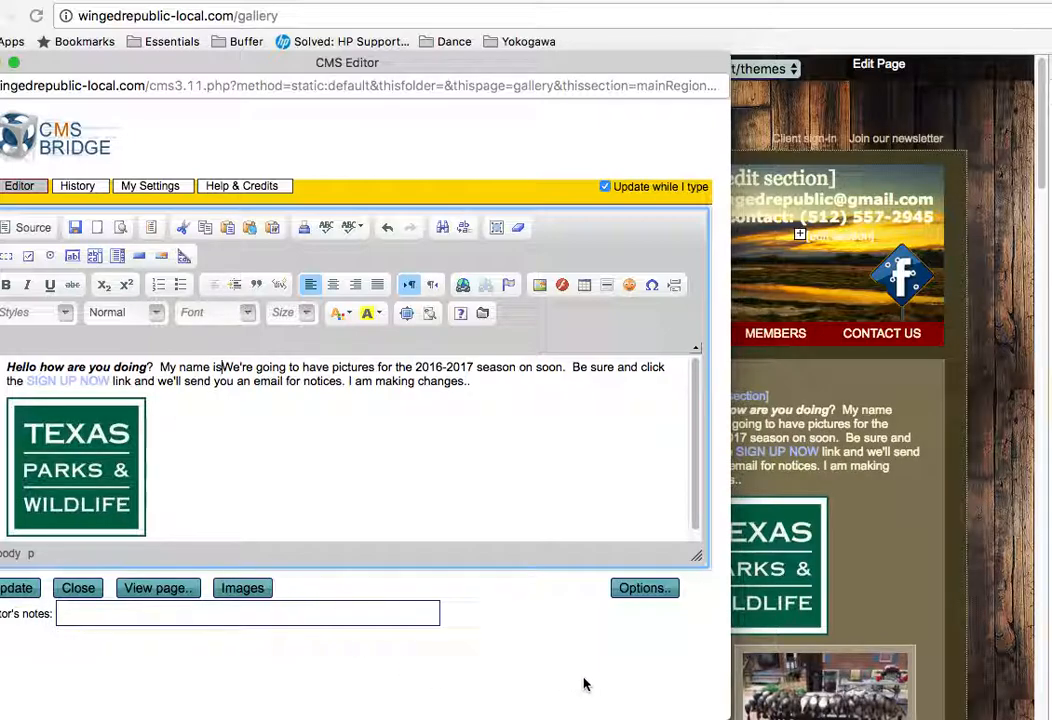
left_click_drag(722, 712, 557, 641)
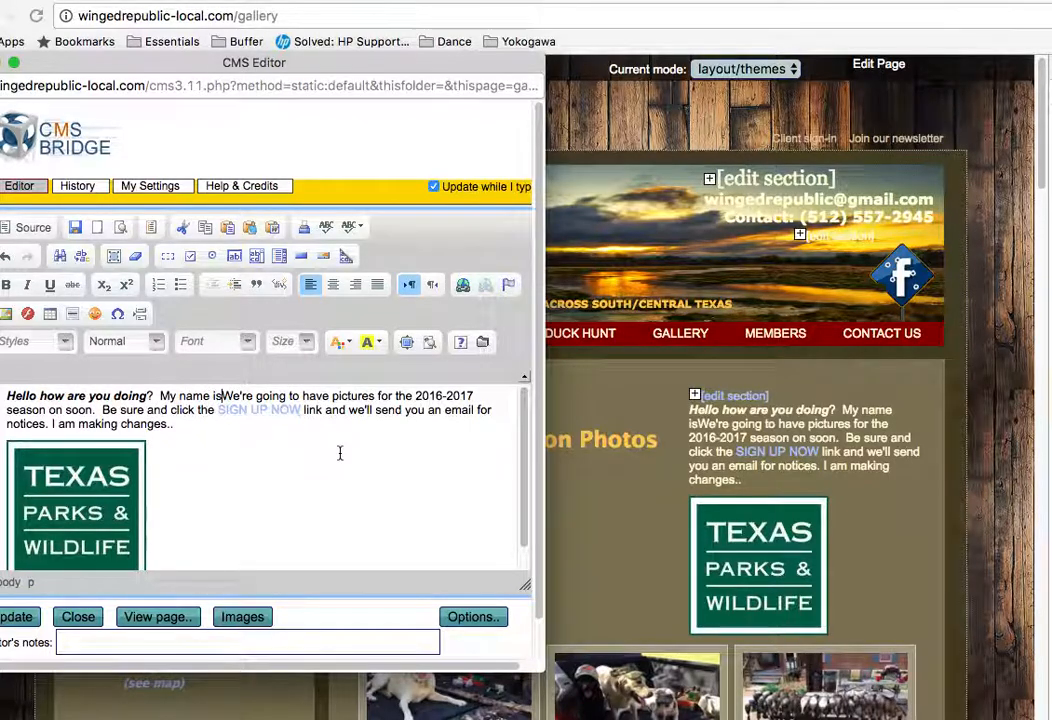
left_click(213, 396)
type("Sam")
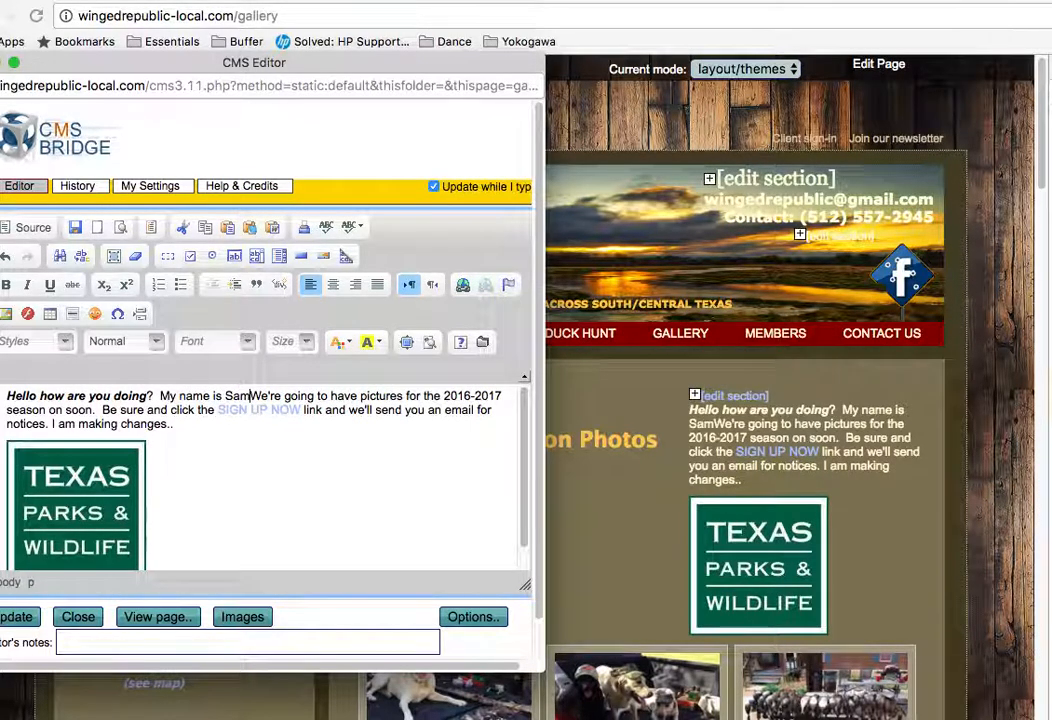
type(".")
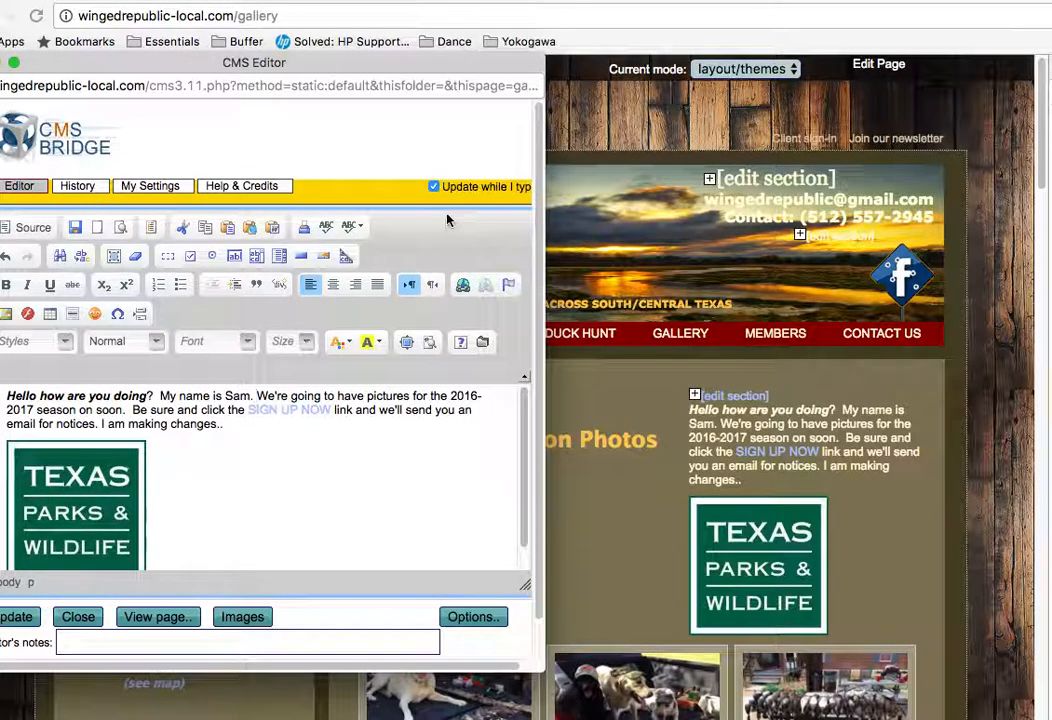
With live updating off, insert "Your name is" with the person's first name and a period before "We're going to have pictures", and turn live updating back on
left_click(484, 190)
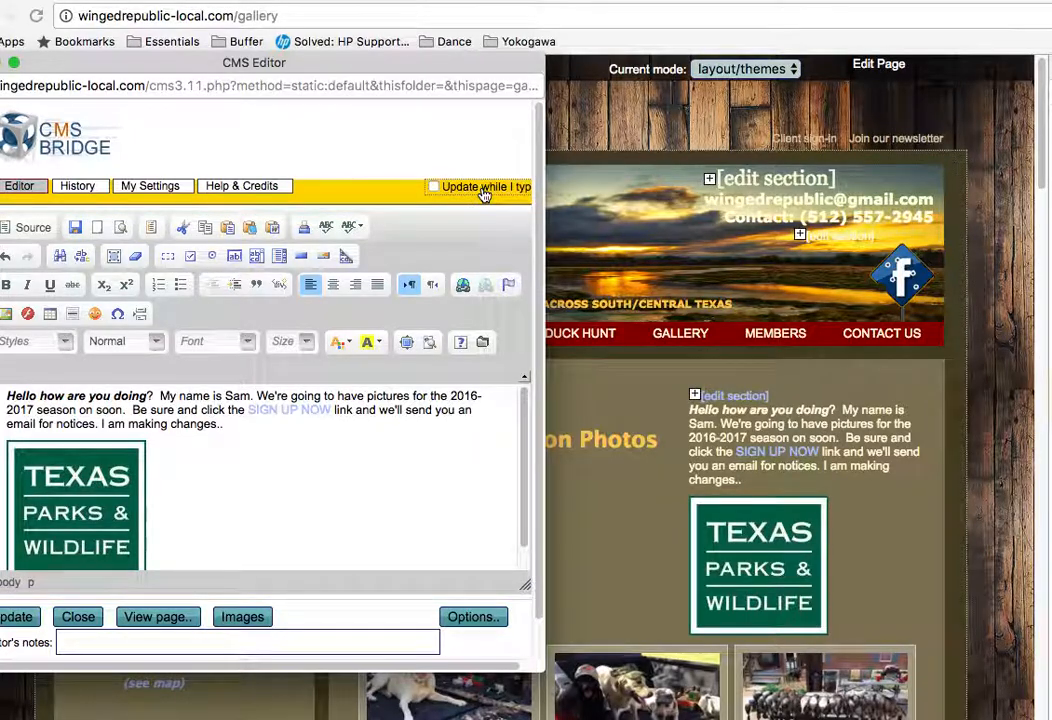
left_click(255, 396)
type("Your name ")
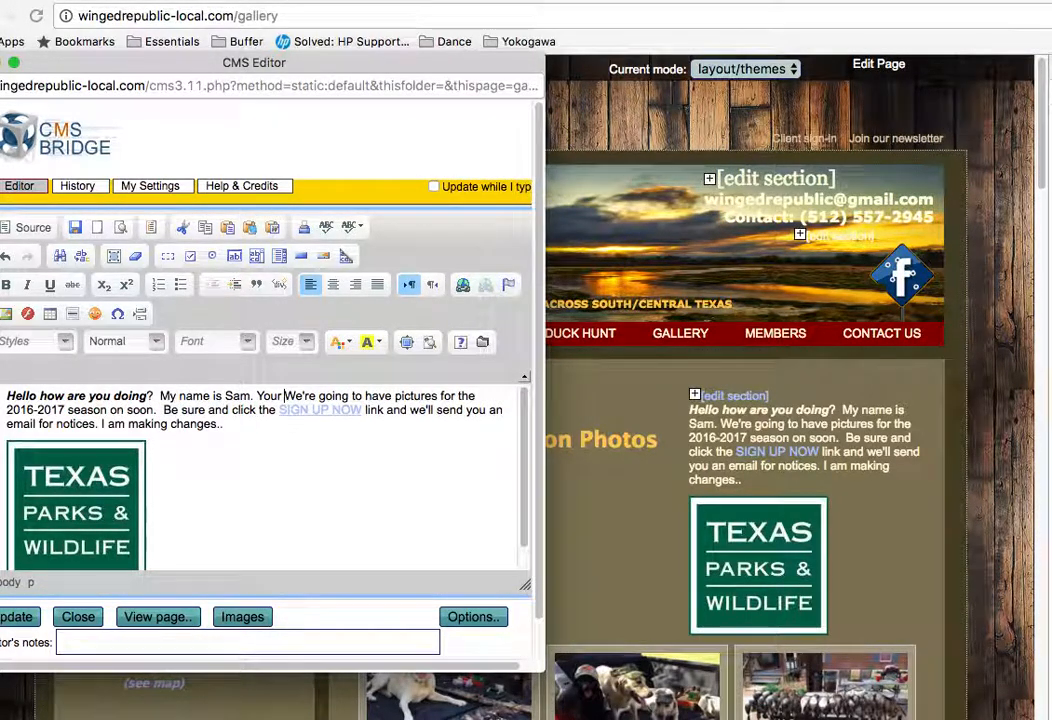
type("is John")
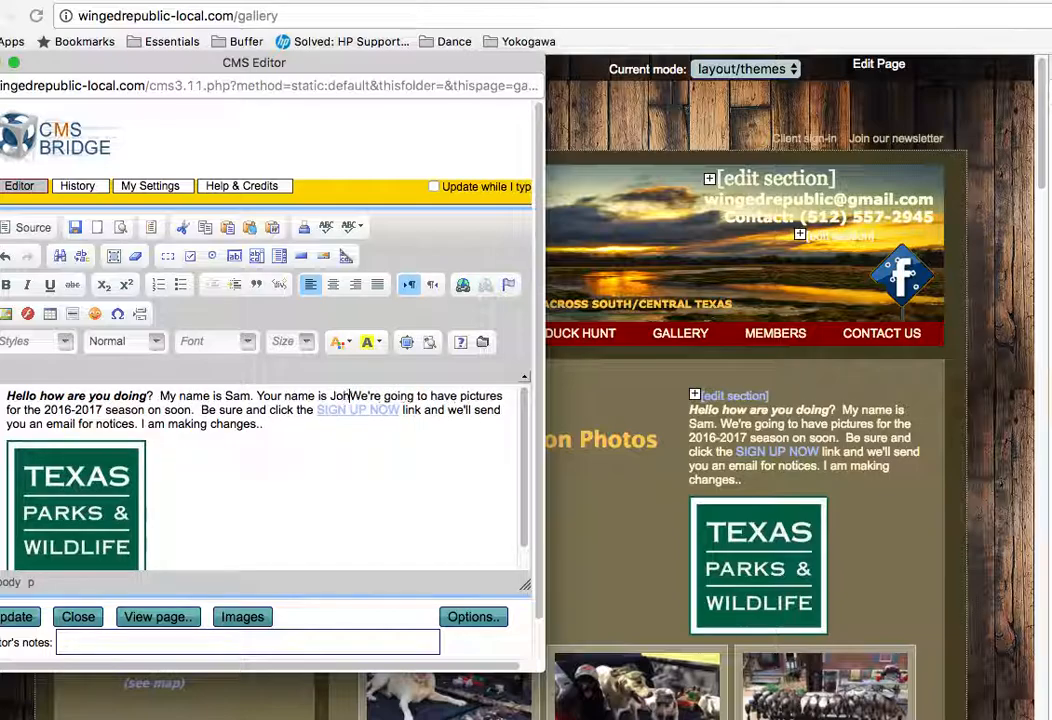
type(".")
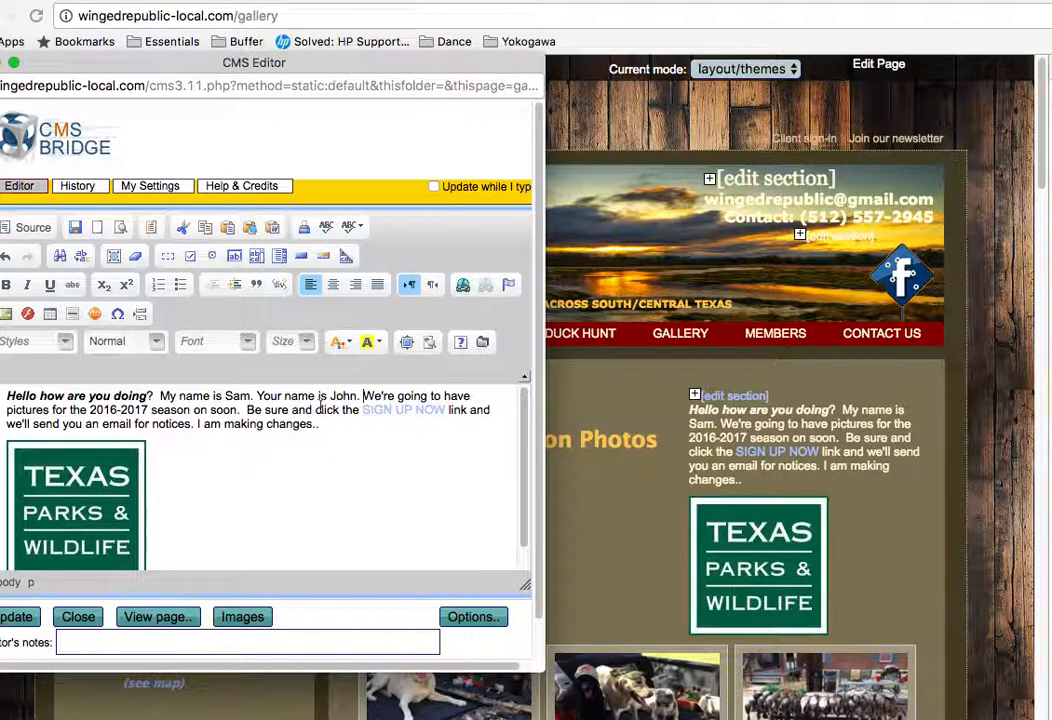
left_click(434, 187)
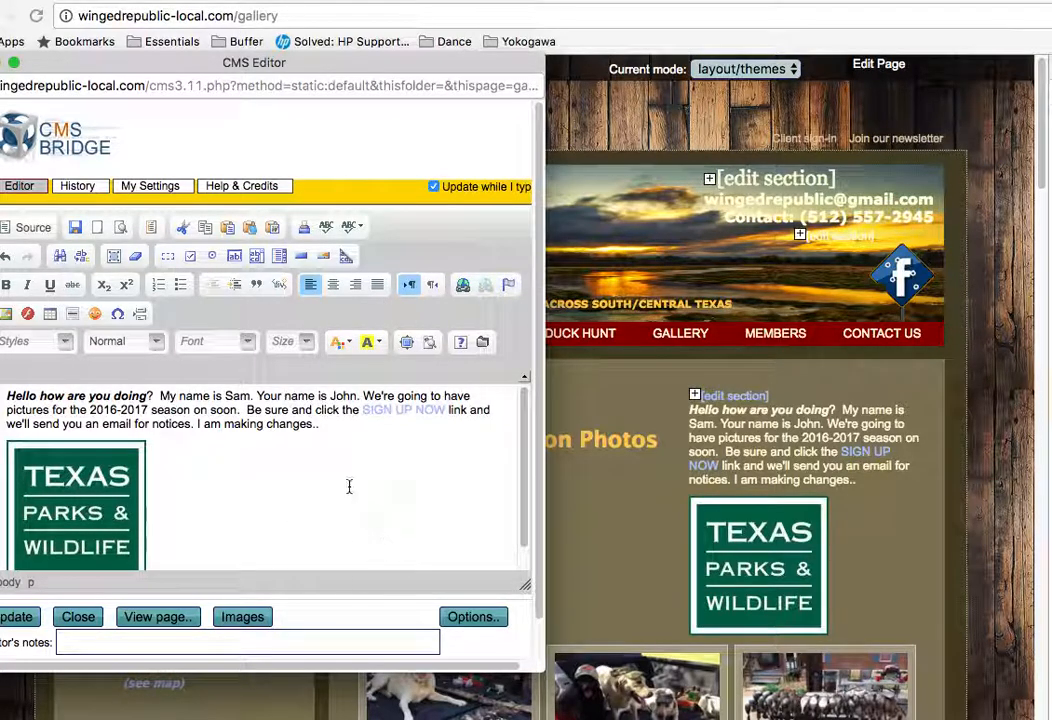
Color the "Your name is" sentence's text blue
left_click_drag(259, 398, 355, 396)
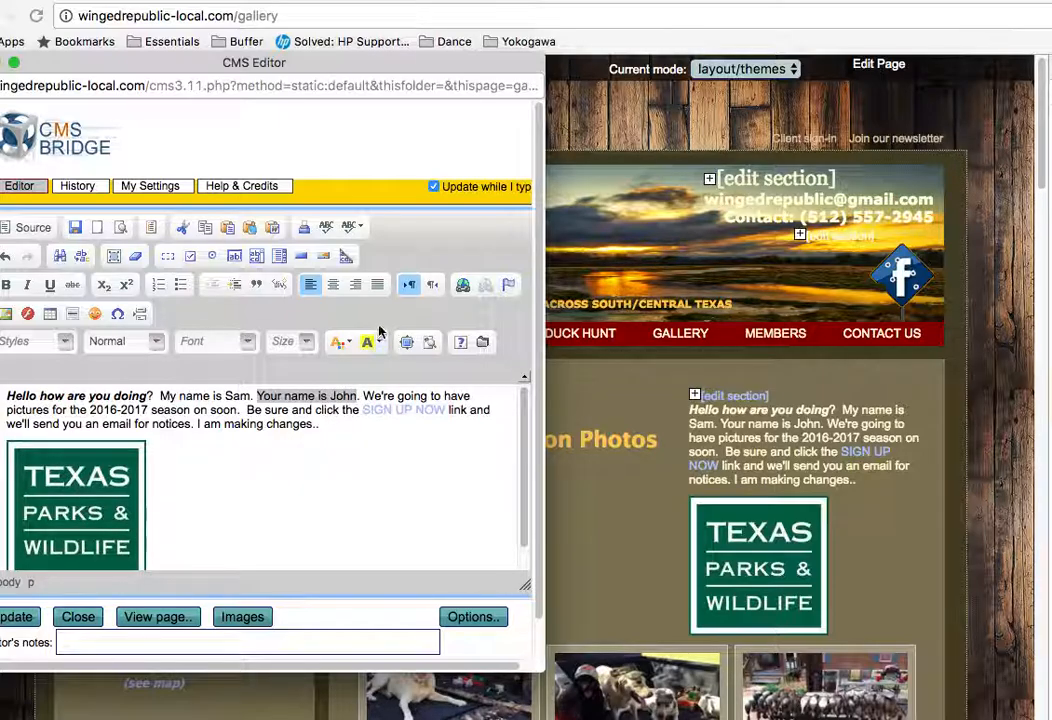
left_click(346, 345)
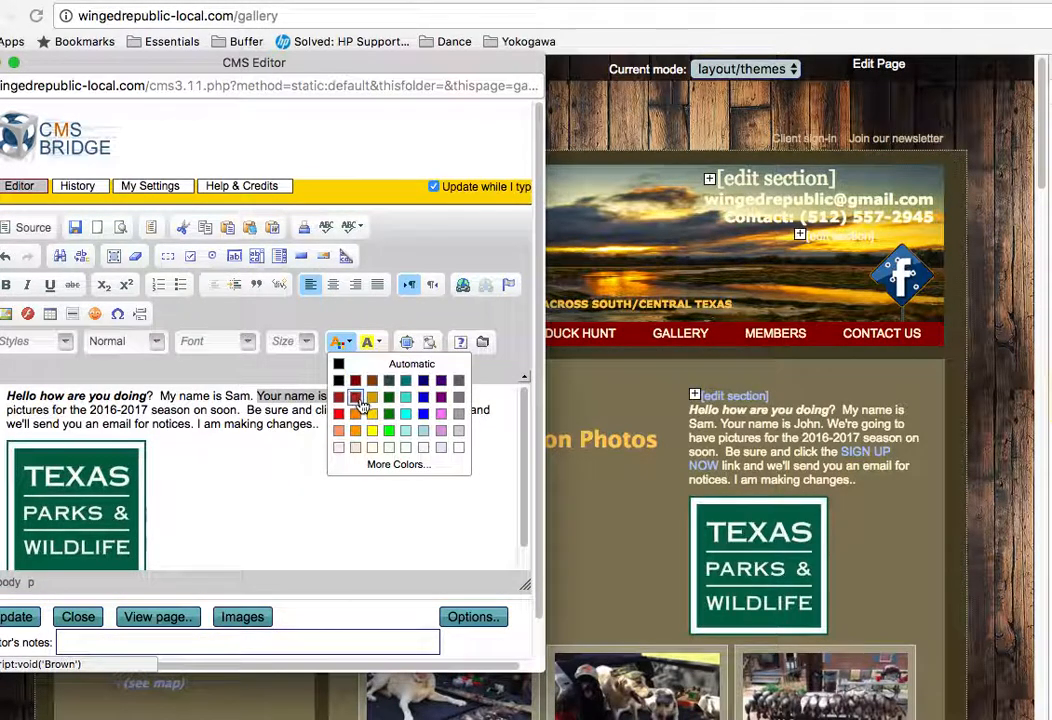
left_click(424, 414)
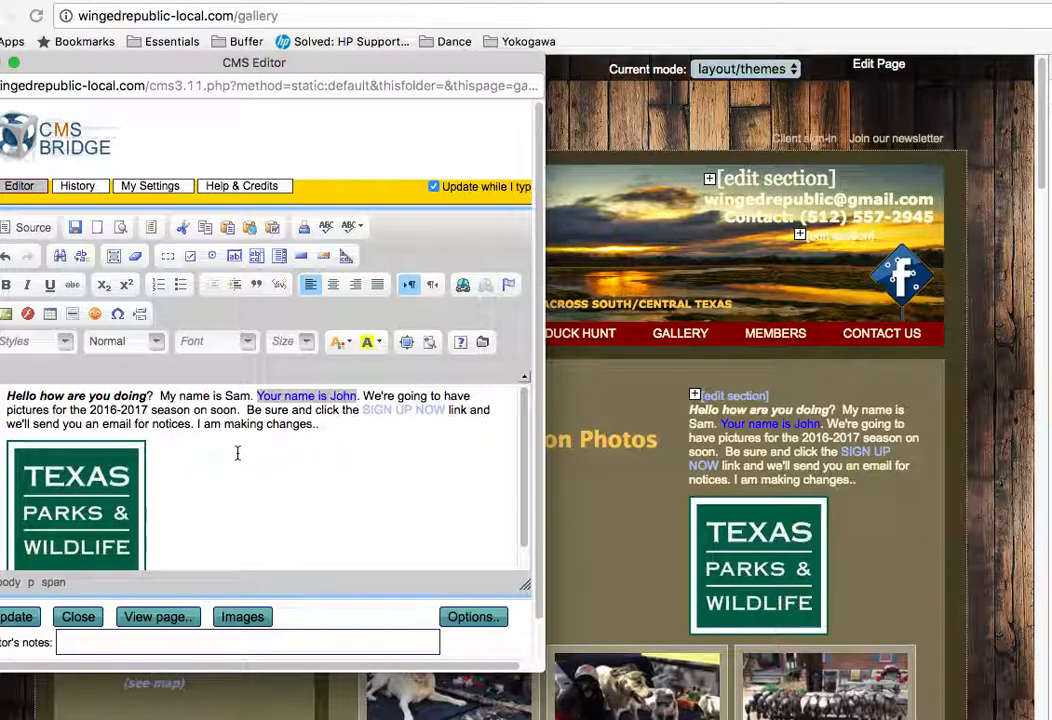
Reposition and enlarge the editor window, and delete the Texas Parks & Wildlife logo from the section
left_click_drag(191, 70, 326, 76)
left_click_drag(705, 690, 835, 702)
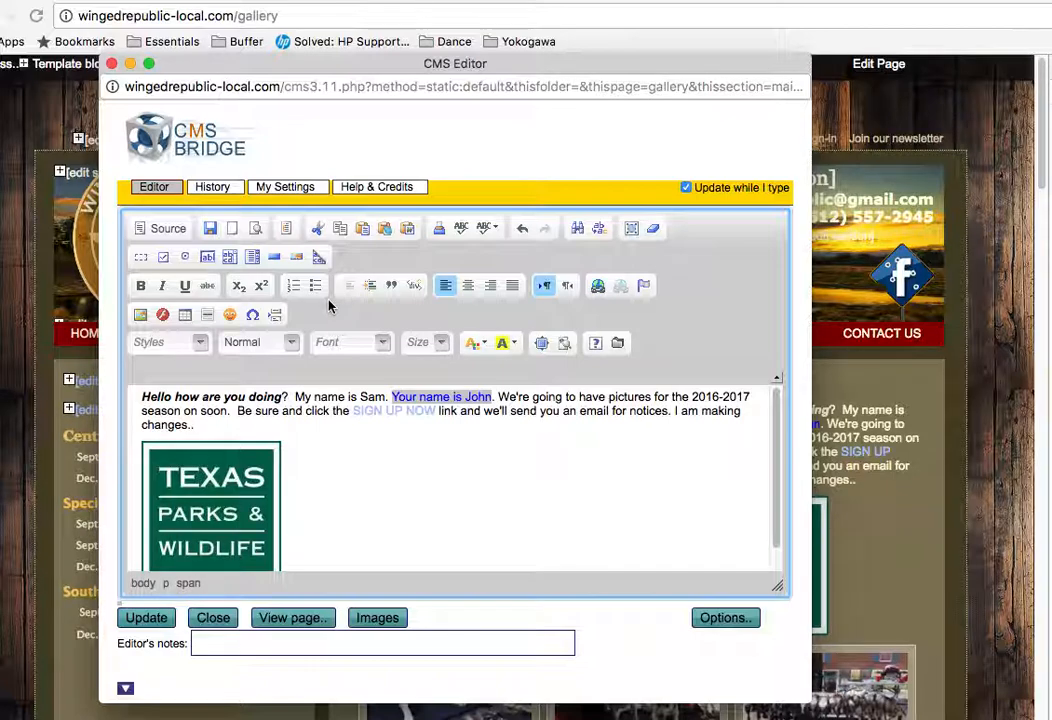
left_click(239, 503)
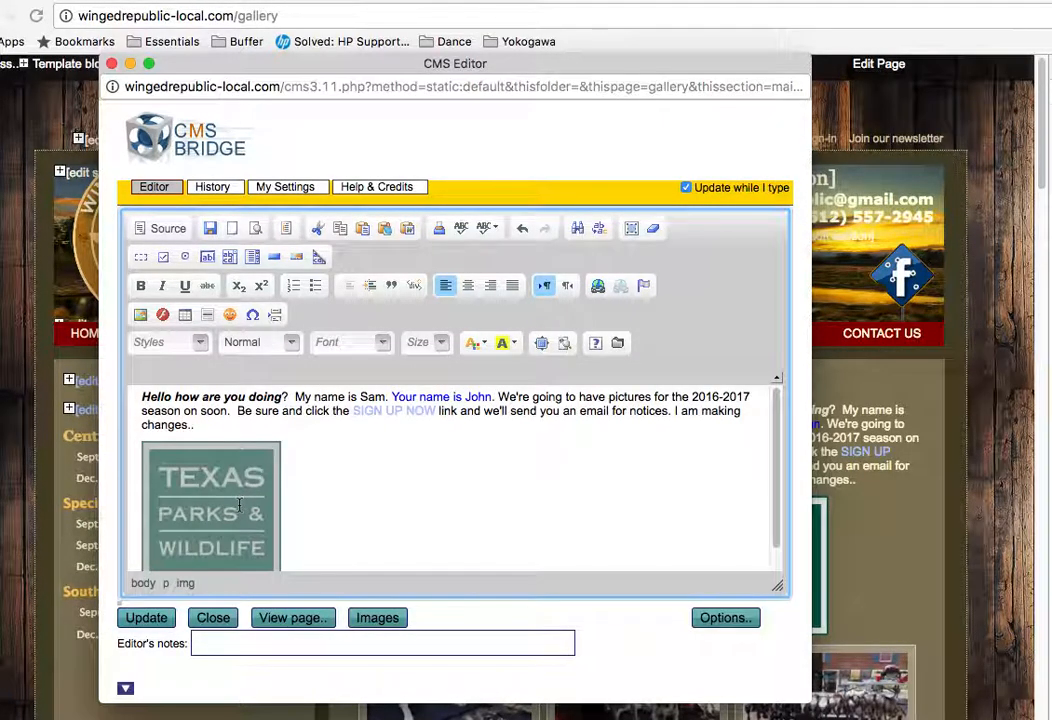
key("Delete")
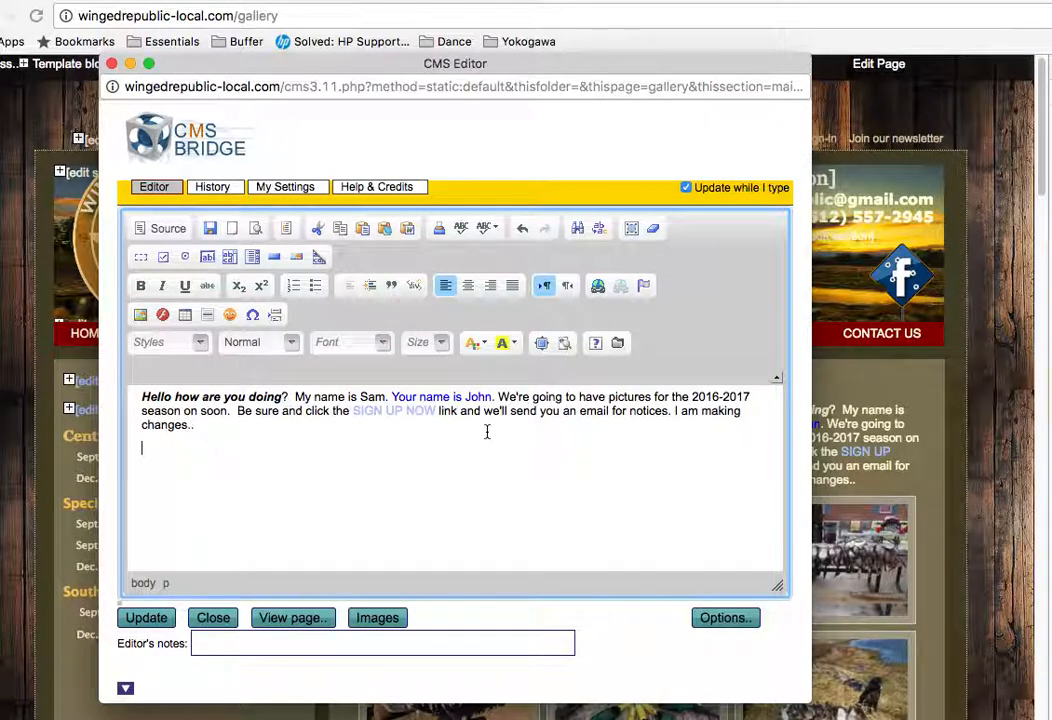
Insert the dove_zone_map image from the images folder below the paragraph using the File Explorer
left_click(617, 344)
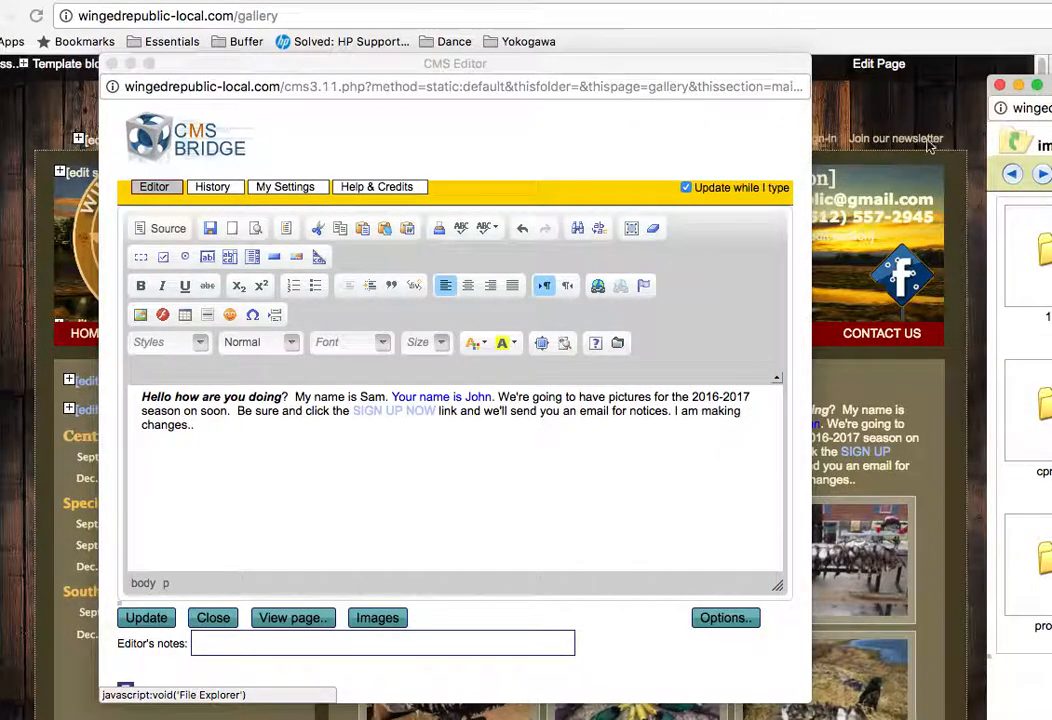
left_click_drag(1020, 85, 320, 13)
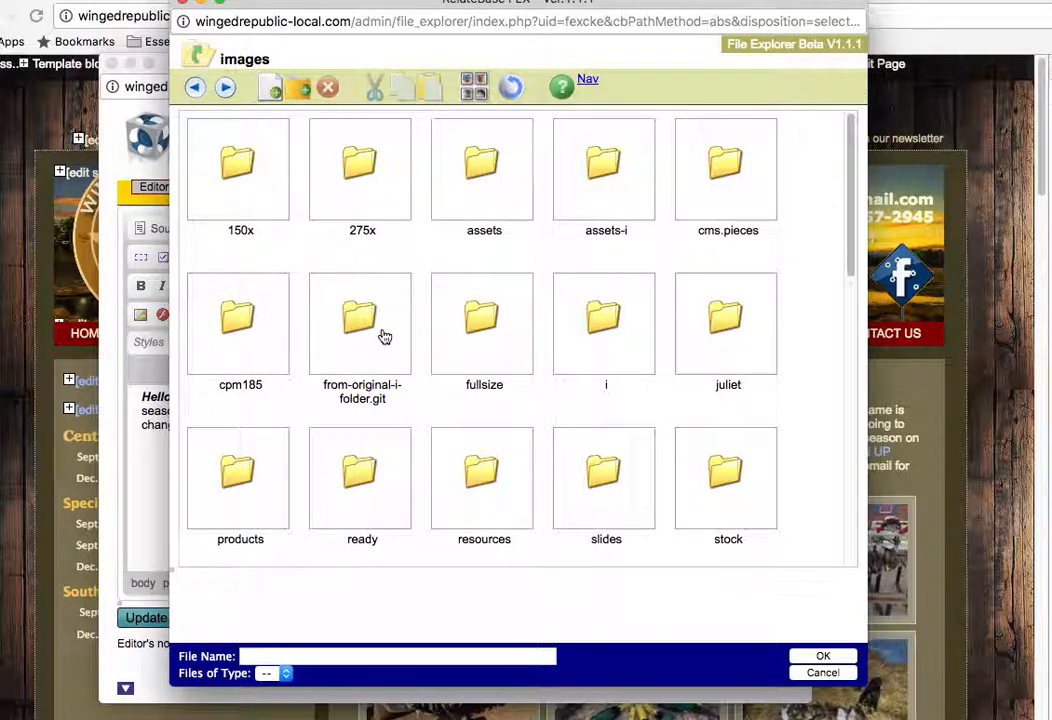
scroll(380, 332, "down", 5)
scroll(243, 363, "down", 2)
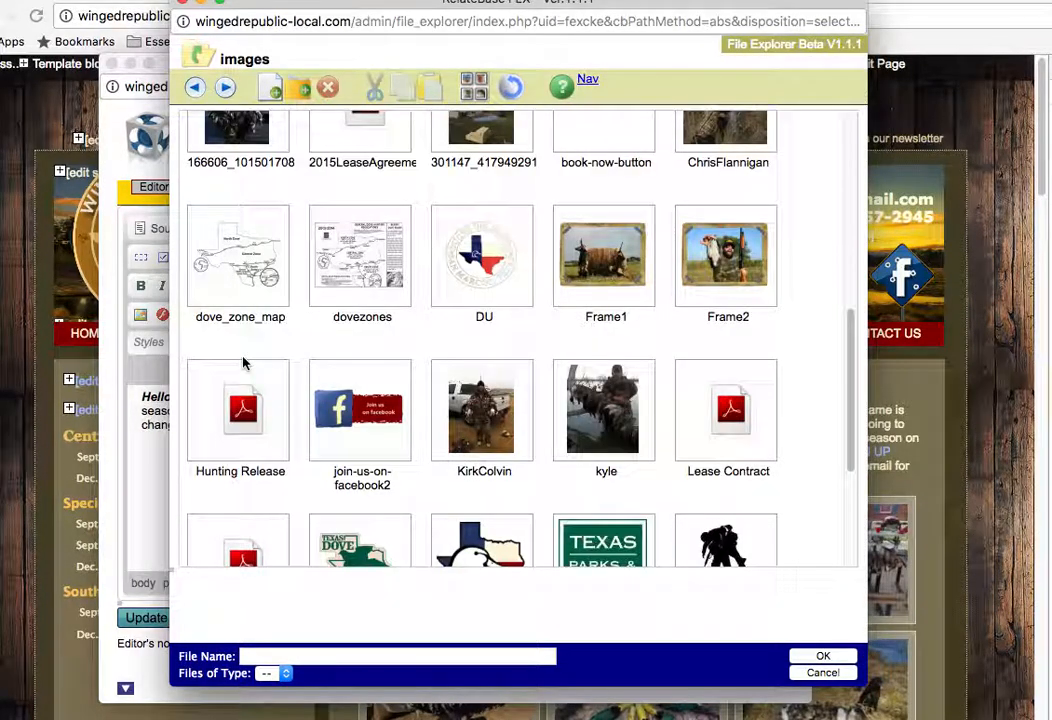
left_click(239, 272)
scroll(575, 472, "down", 1)
scroll(575, 472, "down", 1)
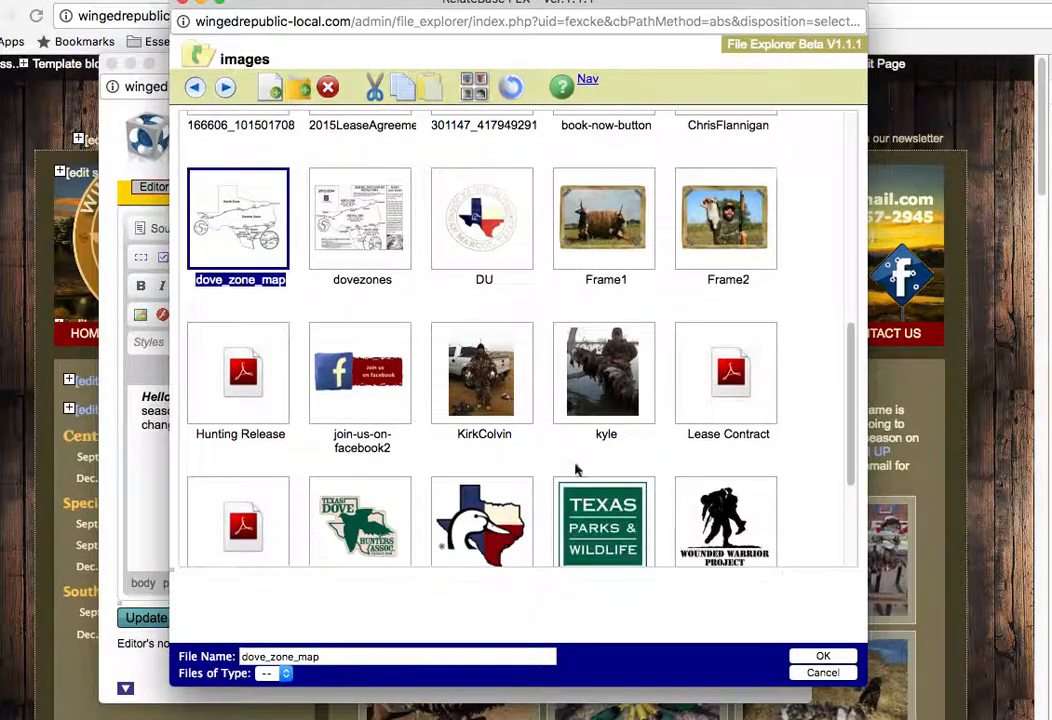
left_click(617, 550)
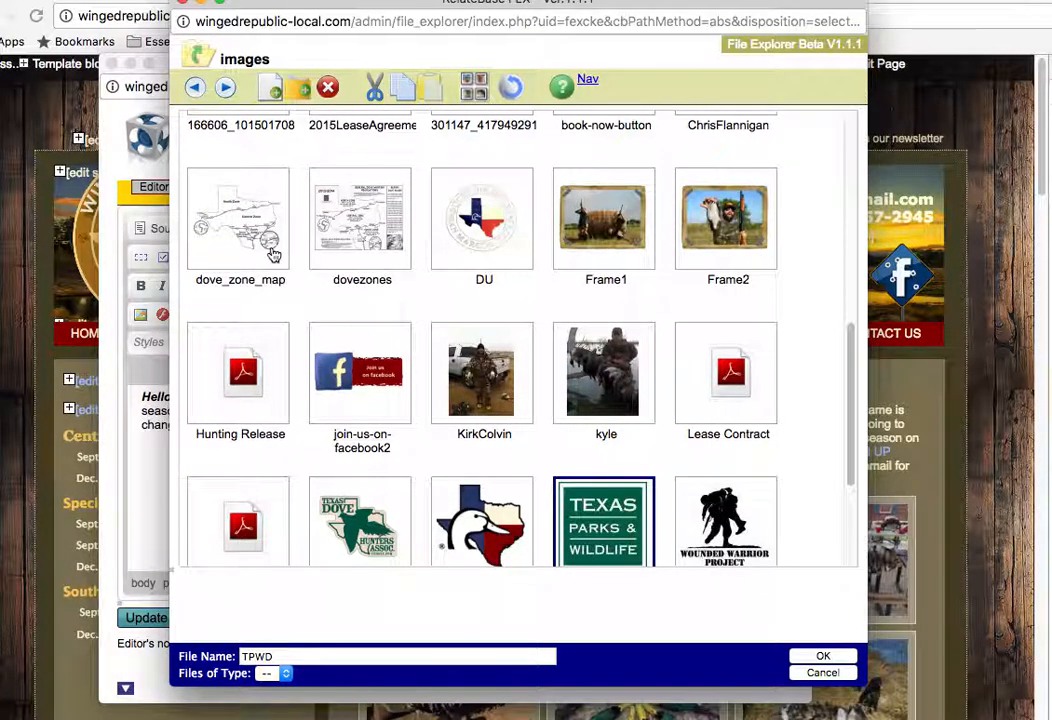
left_click(224, 210)
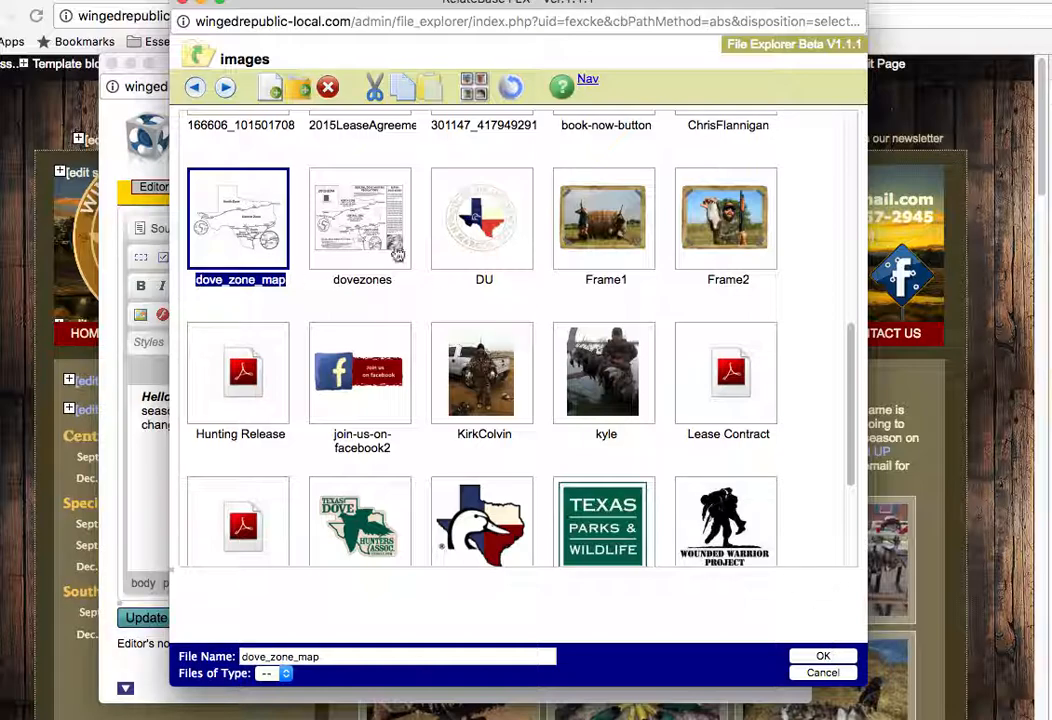
double_click(229, 233)
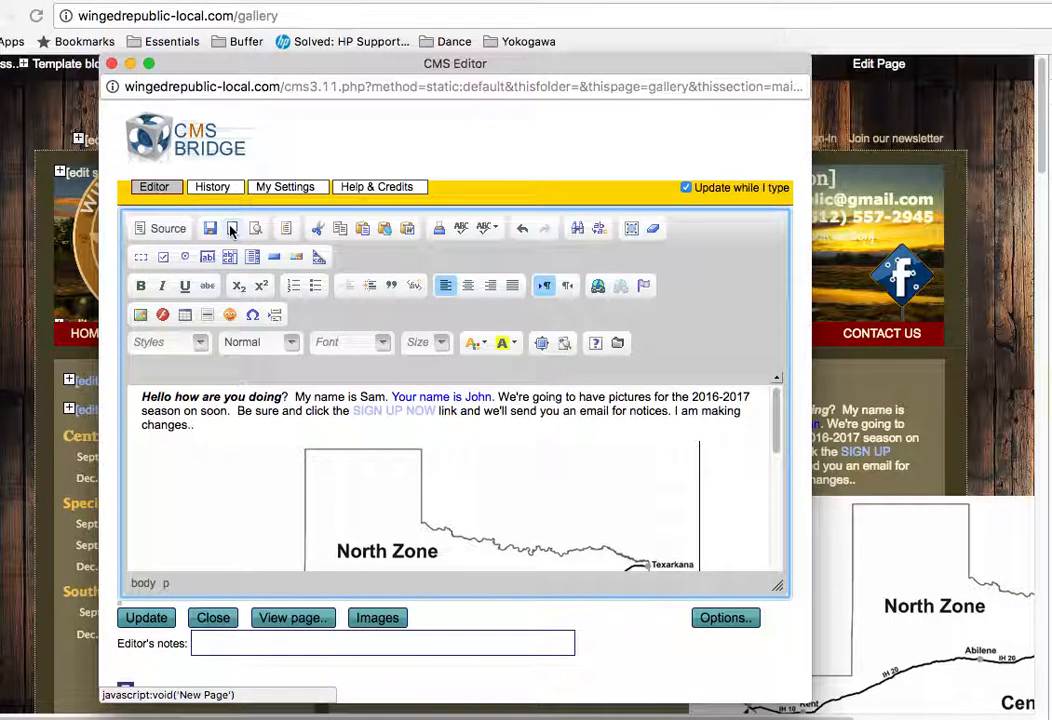
Check the inserted map in the section and on the Gallery page, and return to the CMS Editor window
scroll(417, 511, "down", 3)
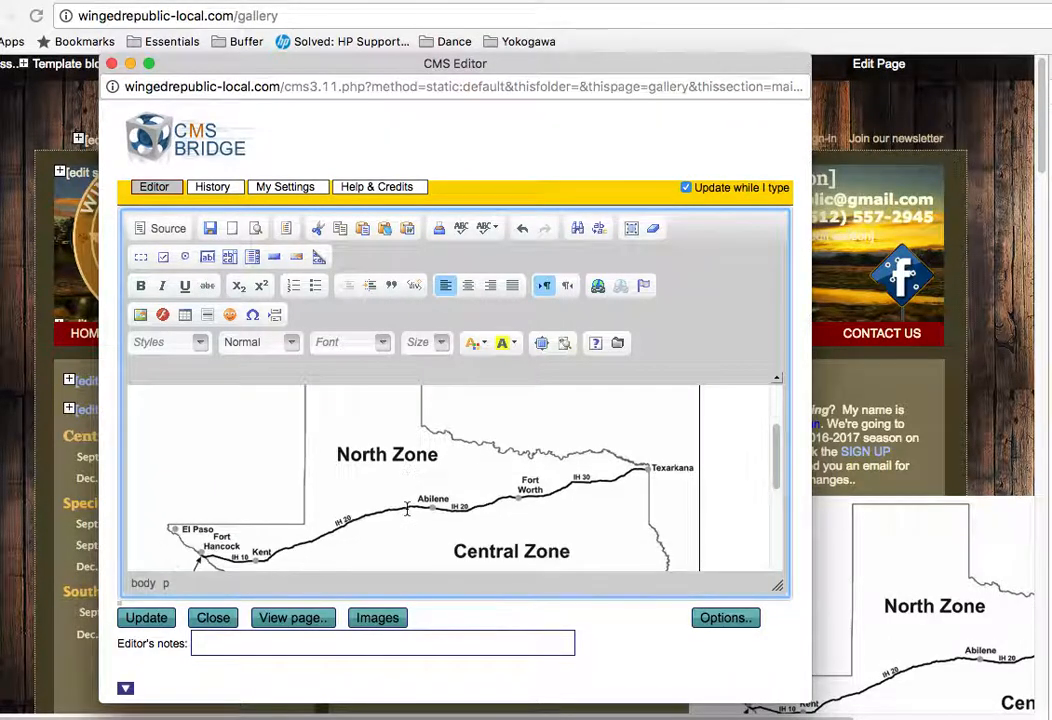
left_click(904, 502)
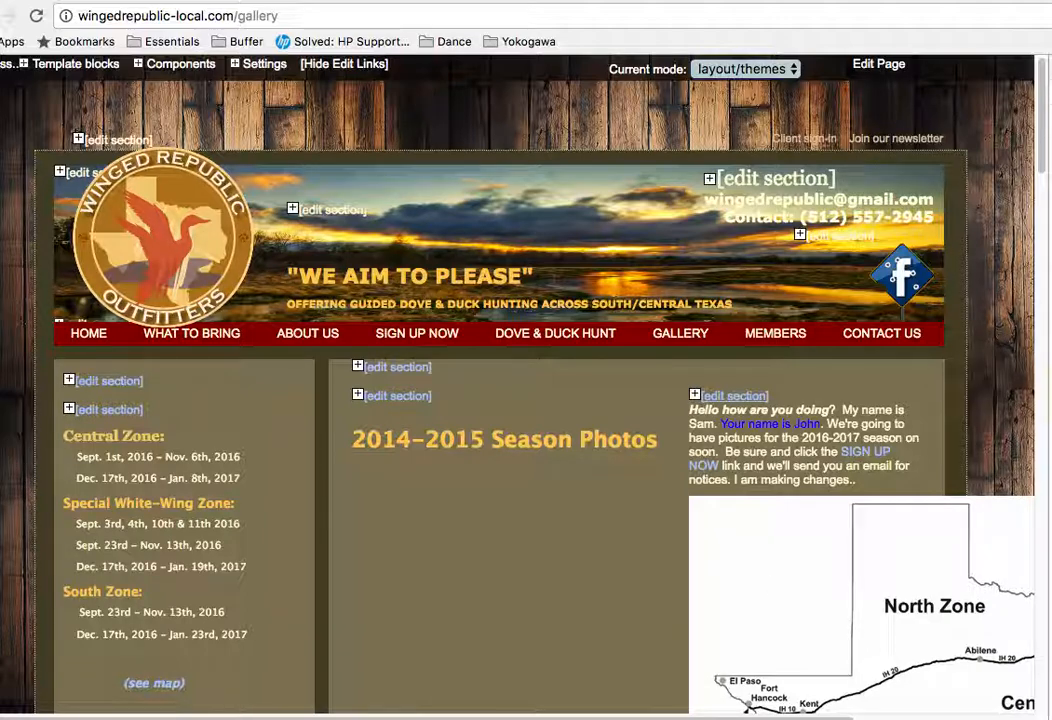
right_click(905, 718)
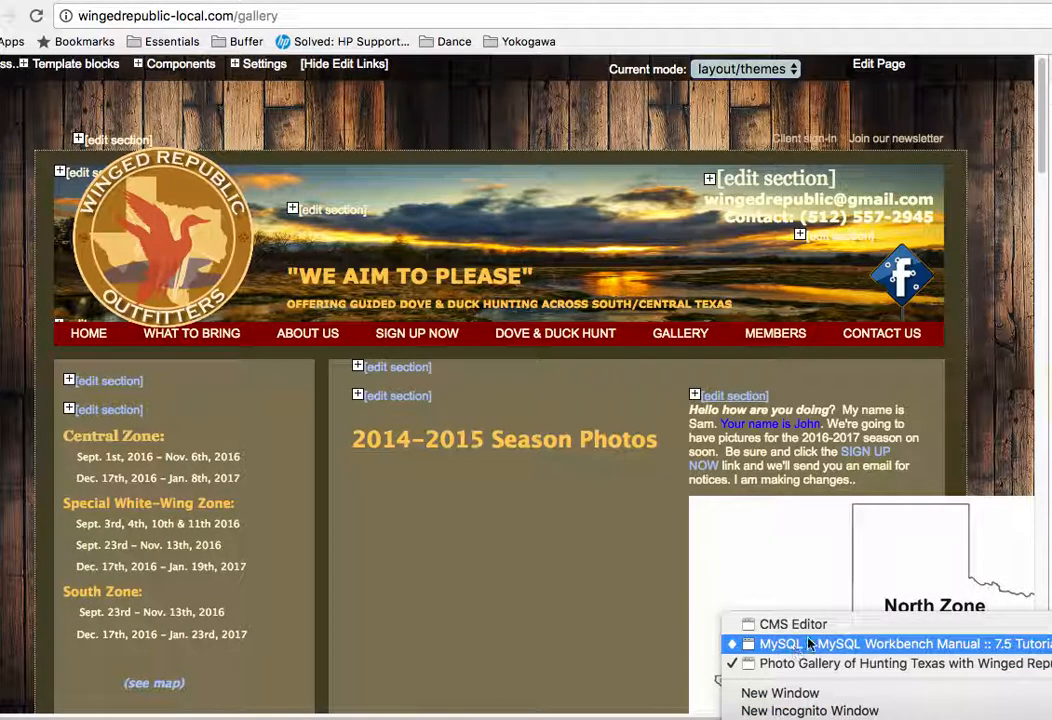
key("Return")
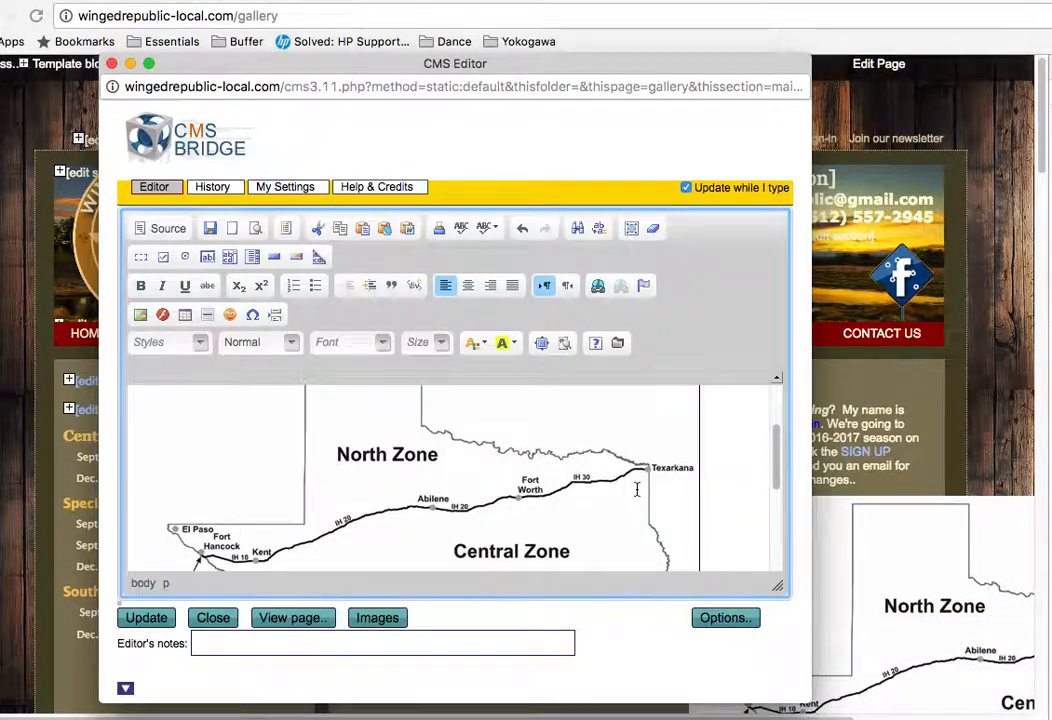
Set the dove zone map's width to 150 in its image properties
left_click(379, 487)
right_click(379, 488)
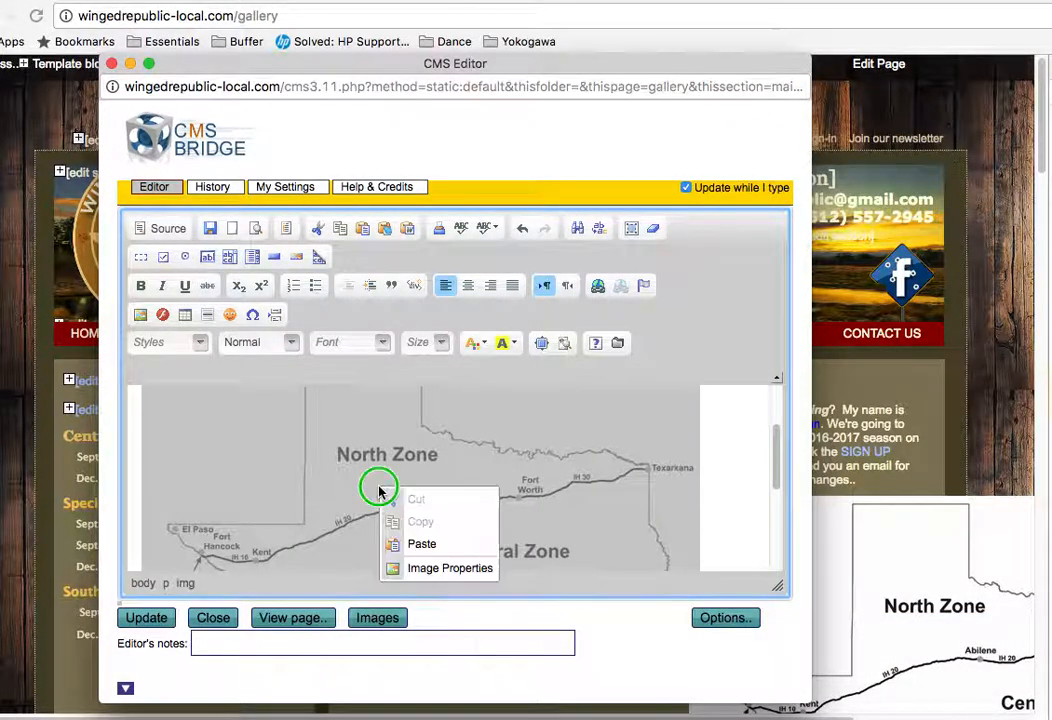
left_click(429, 568)
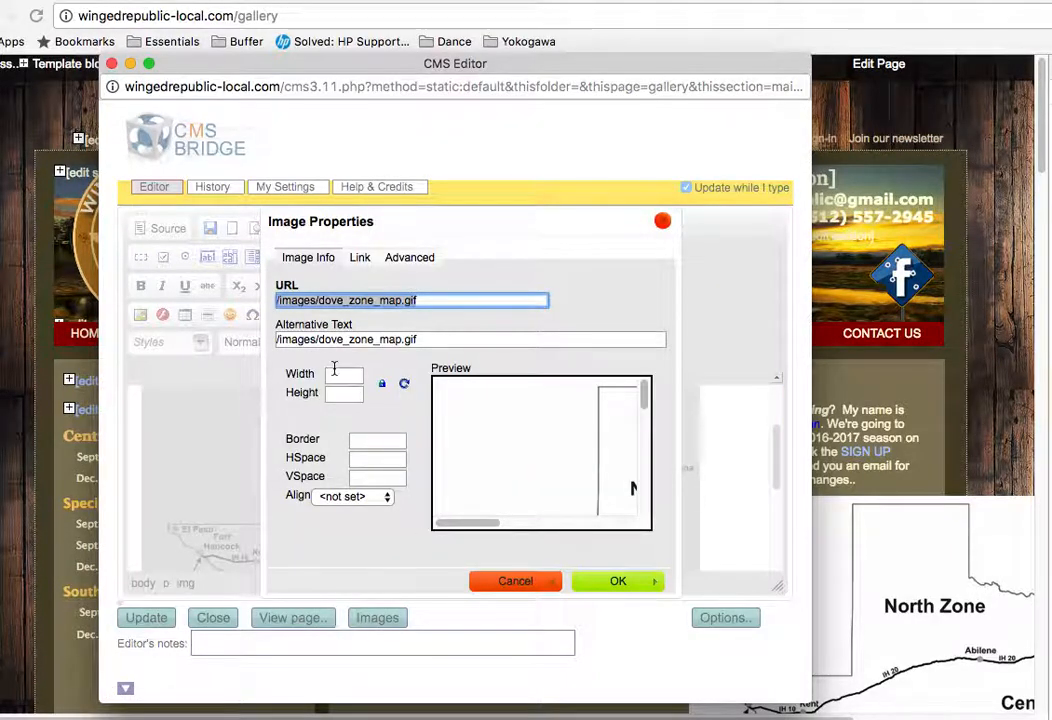
left_click(336, 373)
type("150")
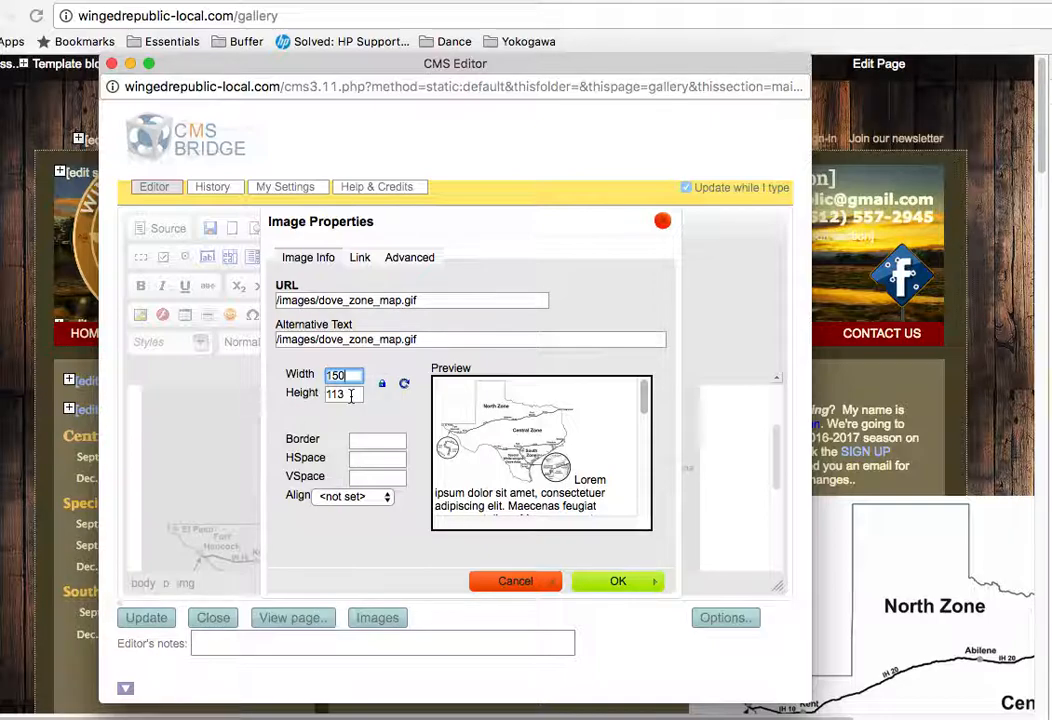
left_click(384, 386)
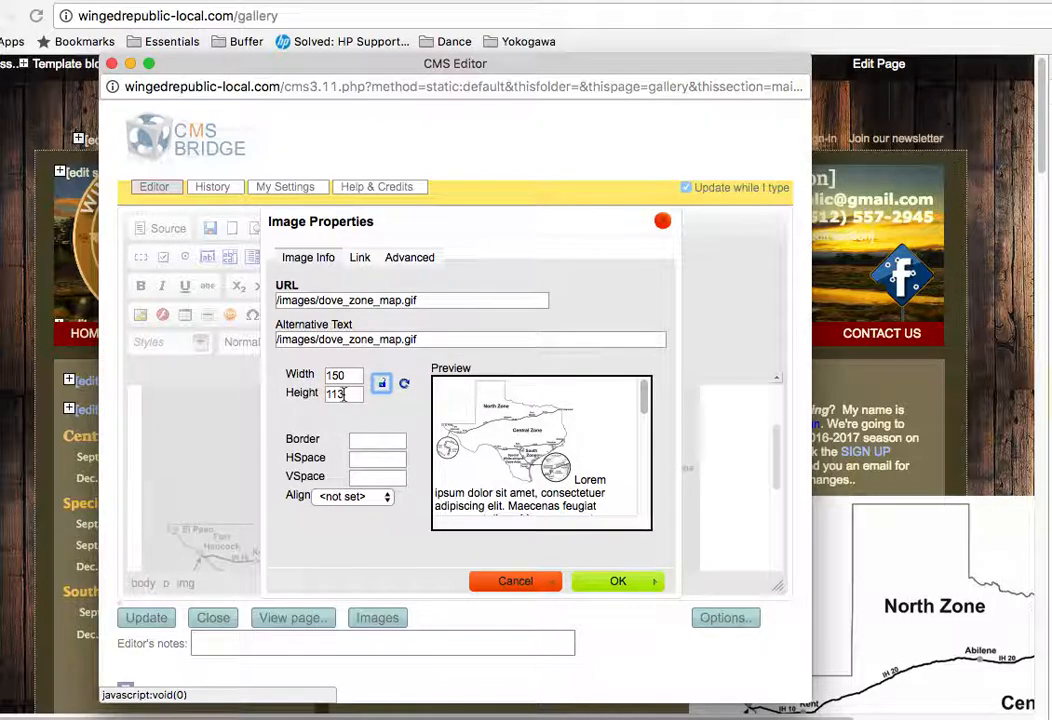
Set the map's horizontal and vertical spacing to 5 and apply the image properties
left_click(369, 458)
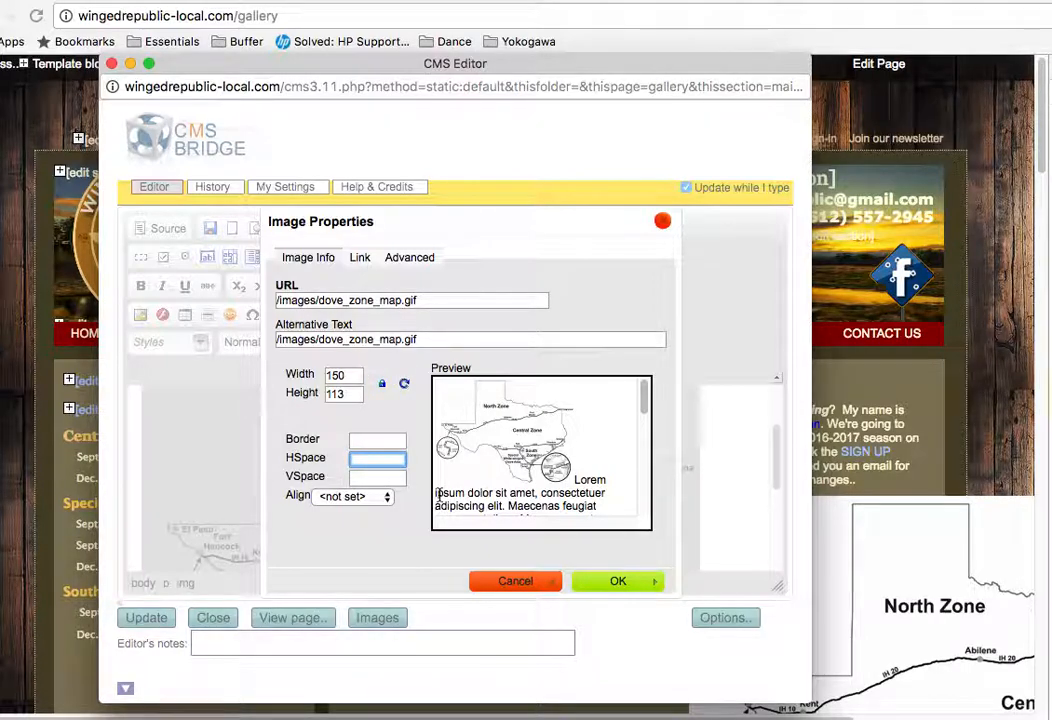
type("5")
key("Tab")
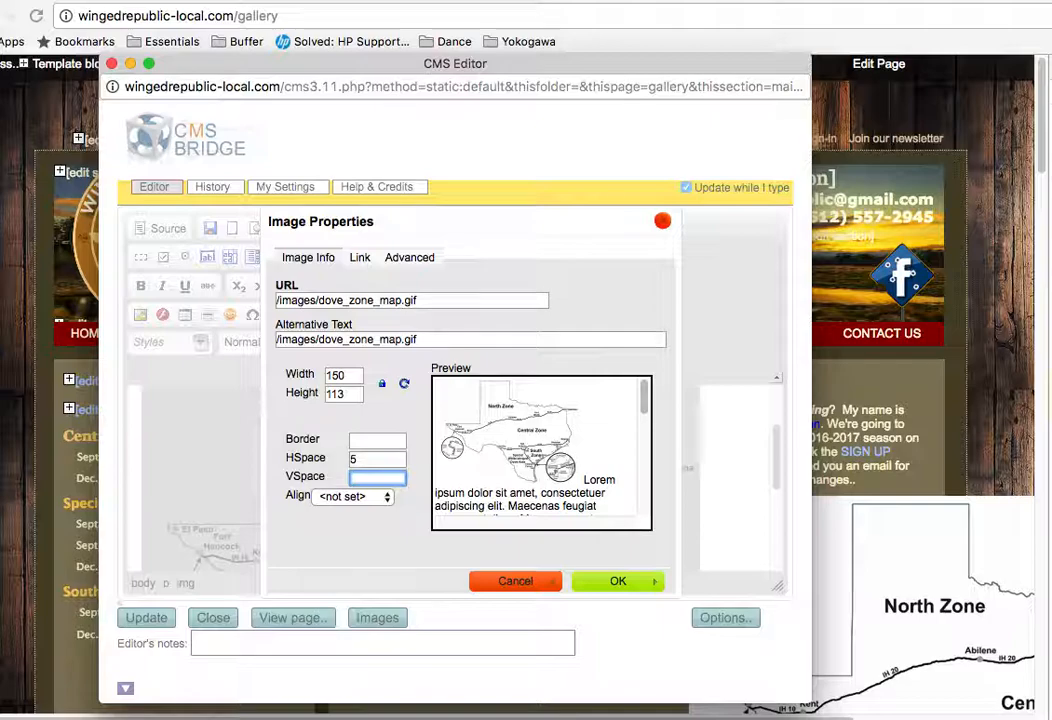
type("5")
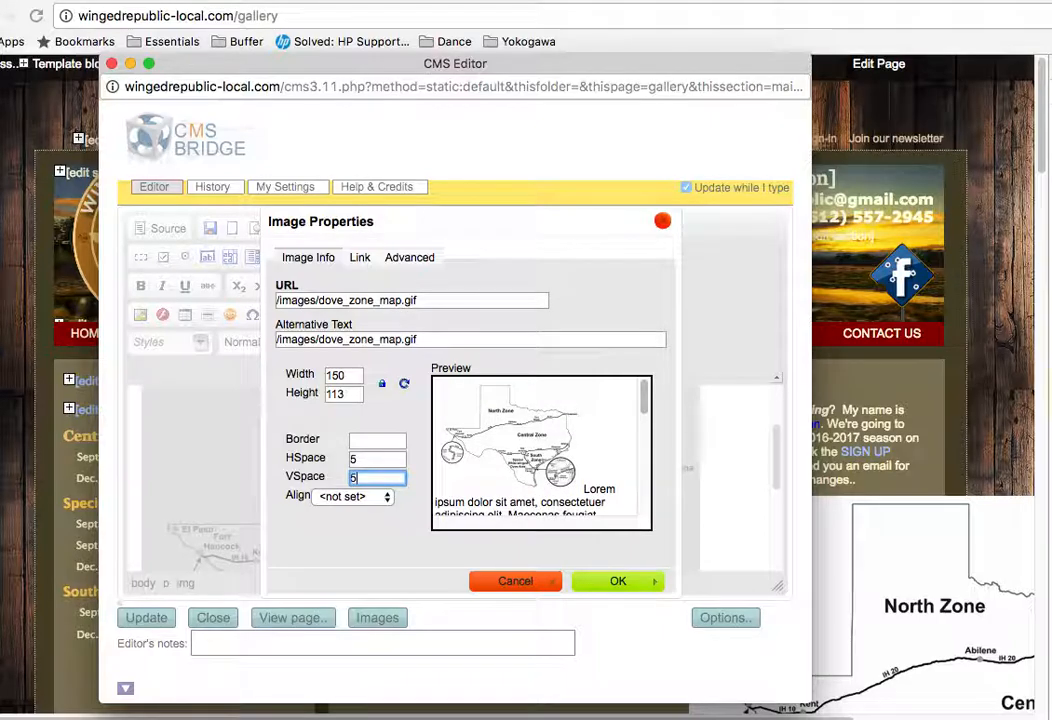
left_click(618, 582)
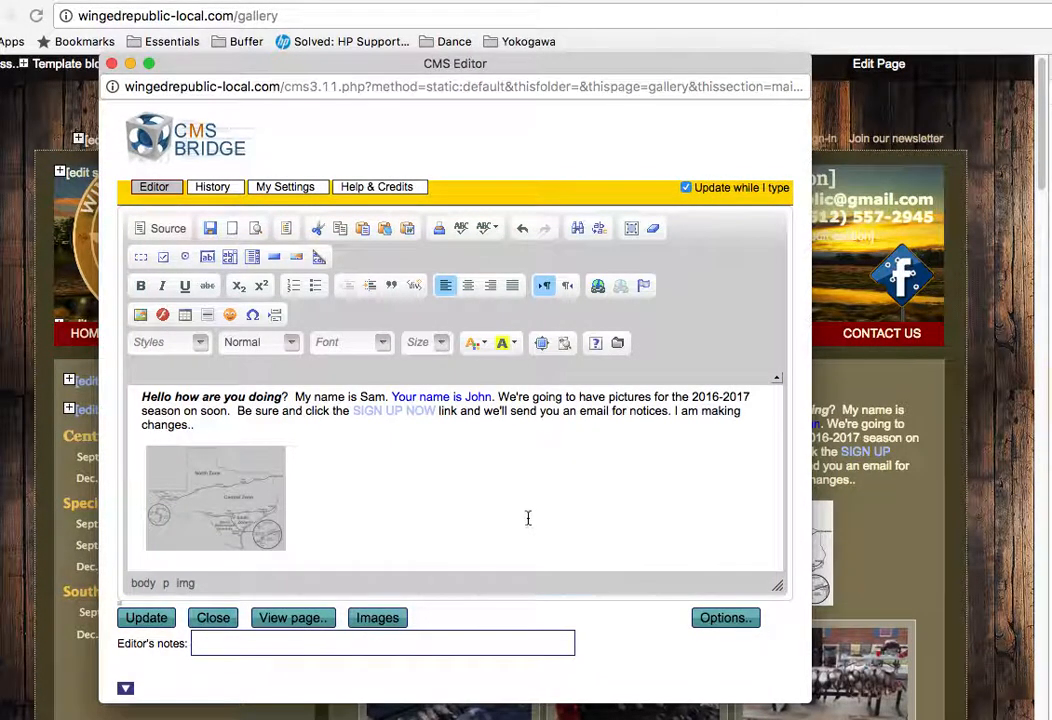
Check the resized map on the Gallery page and return to the CMS Editor window
left_click(852, 556)
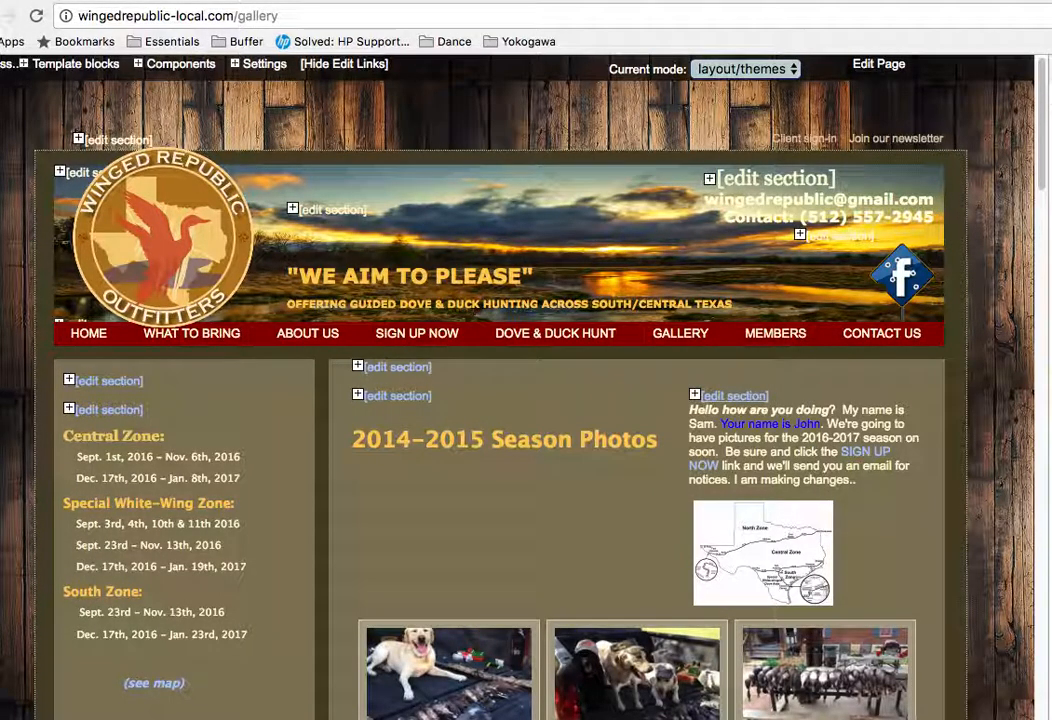
left_click(772, 559)
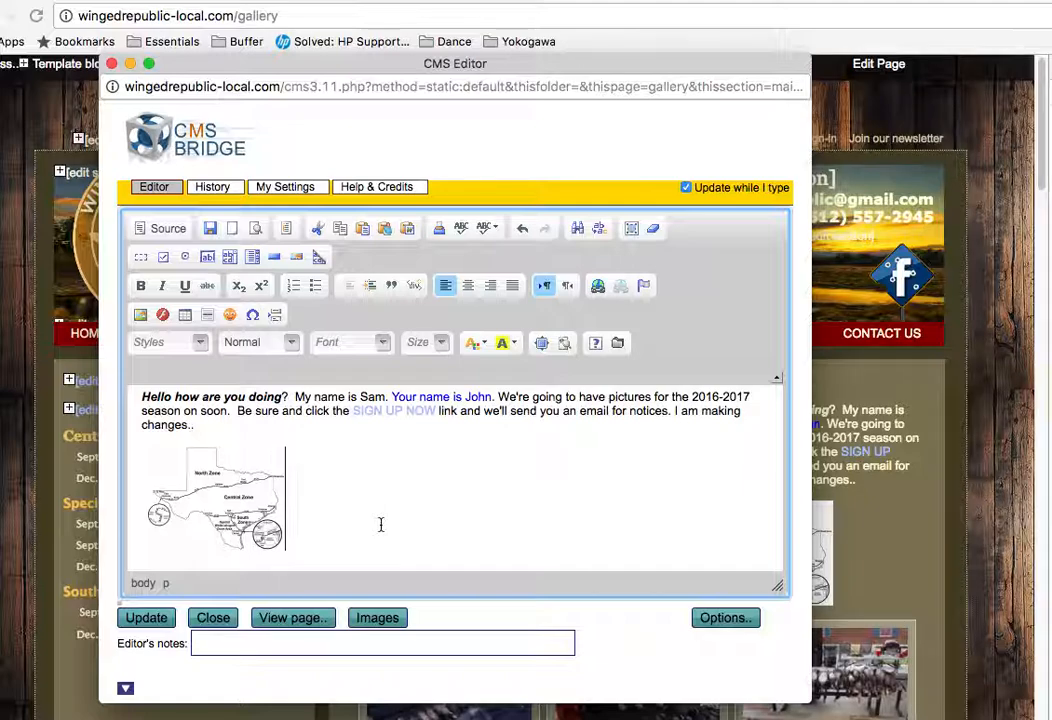
Maximize the editing area and restore it, and open the Gallery section's history
left_click(542, 343)
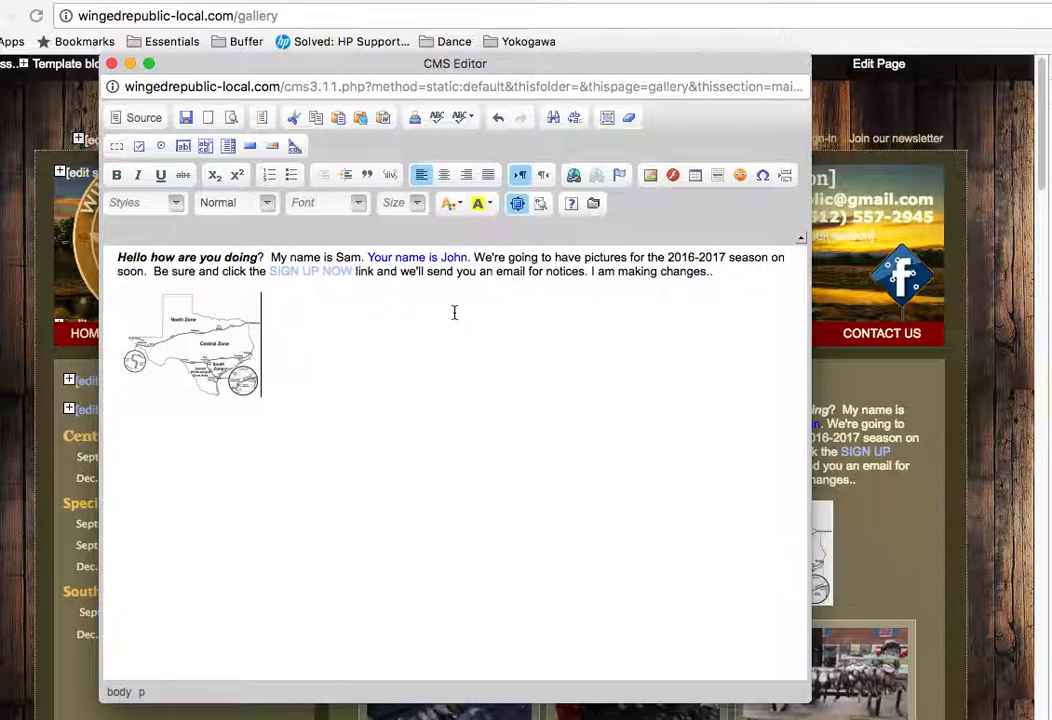
left_click(513, 208)
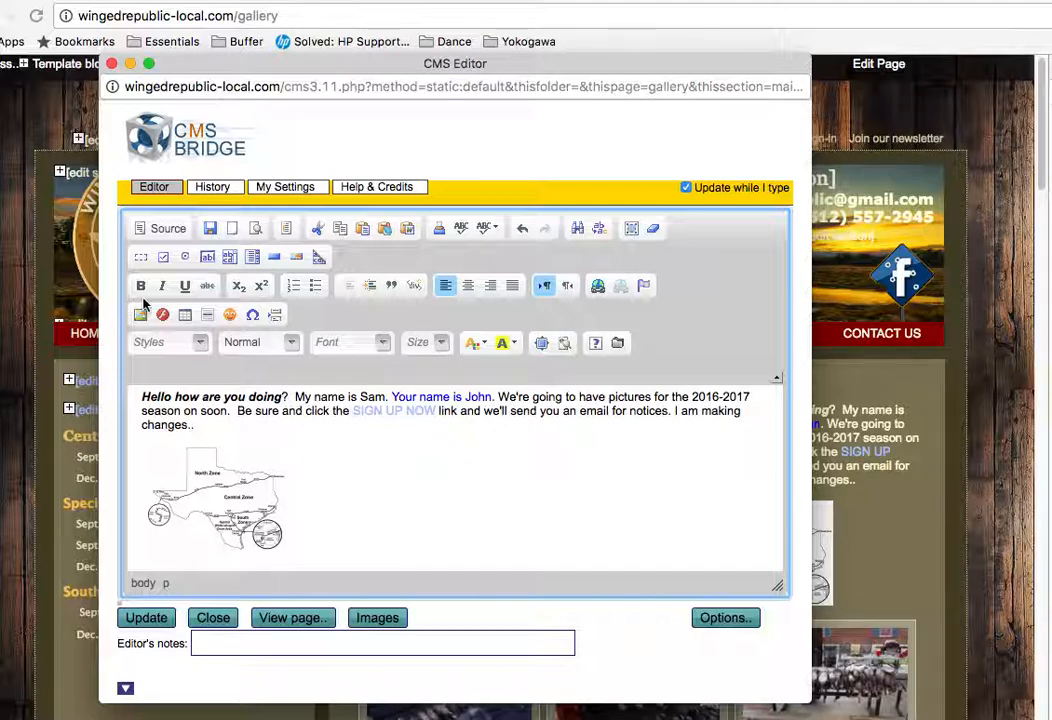
left_click(215, 190)
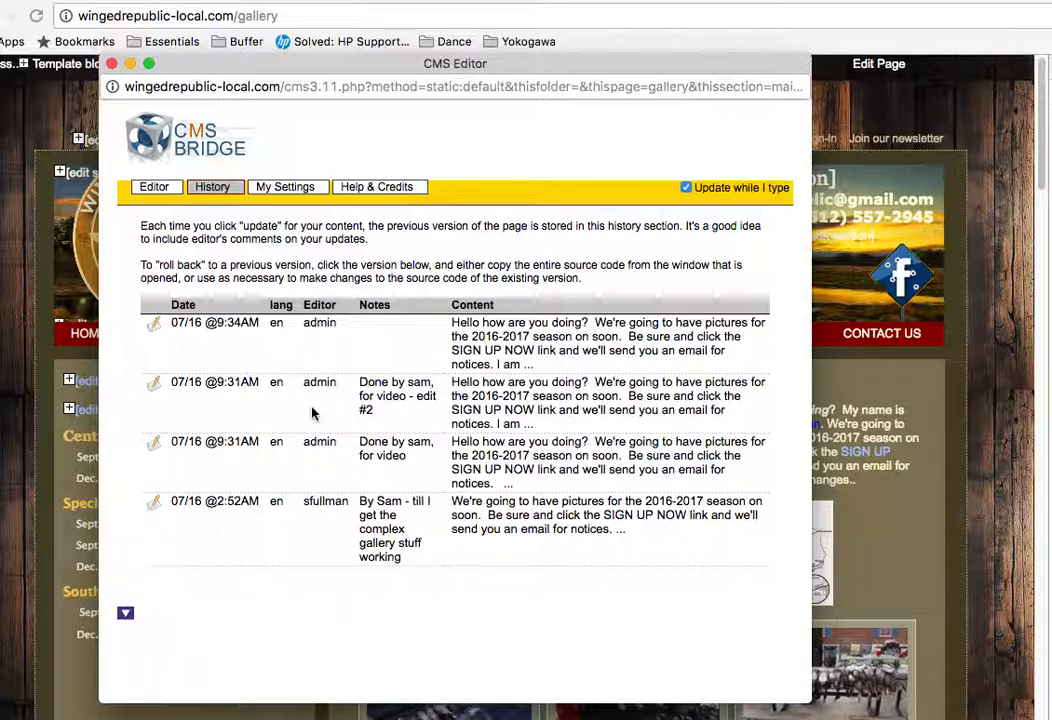
Inspect the 9:34AM history version as HTML and source code, select its entire code, and close the version window
left_click(154, 323)
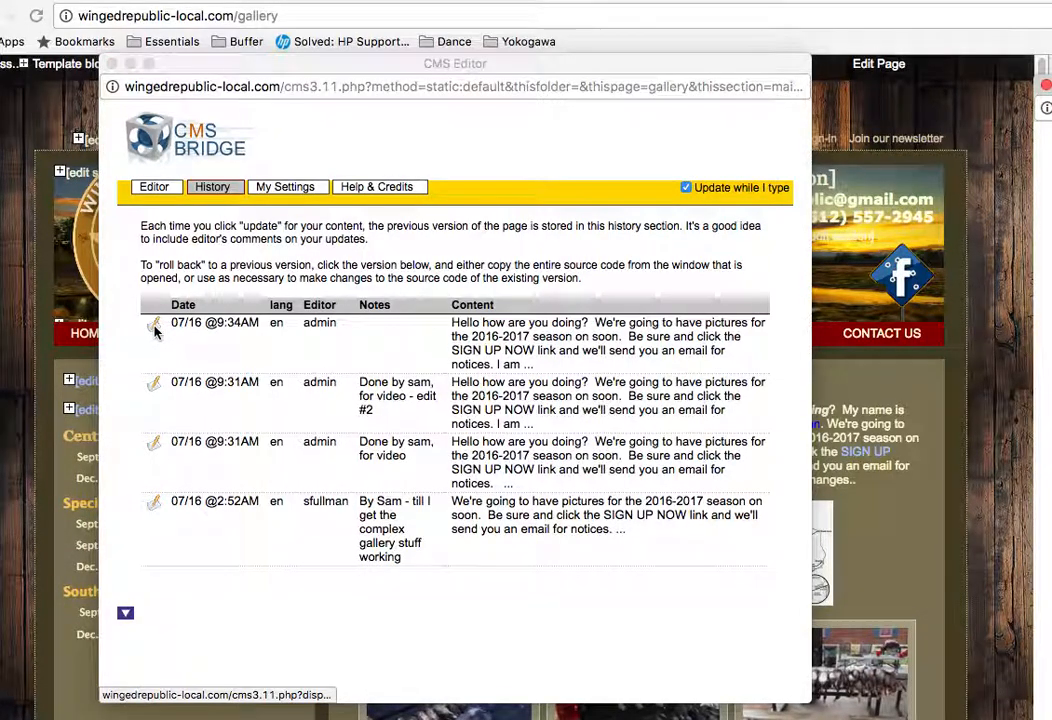
left_click_drag(1050, 87, 336, 22)
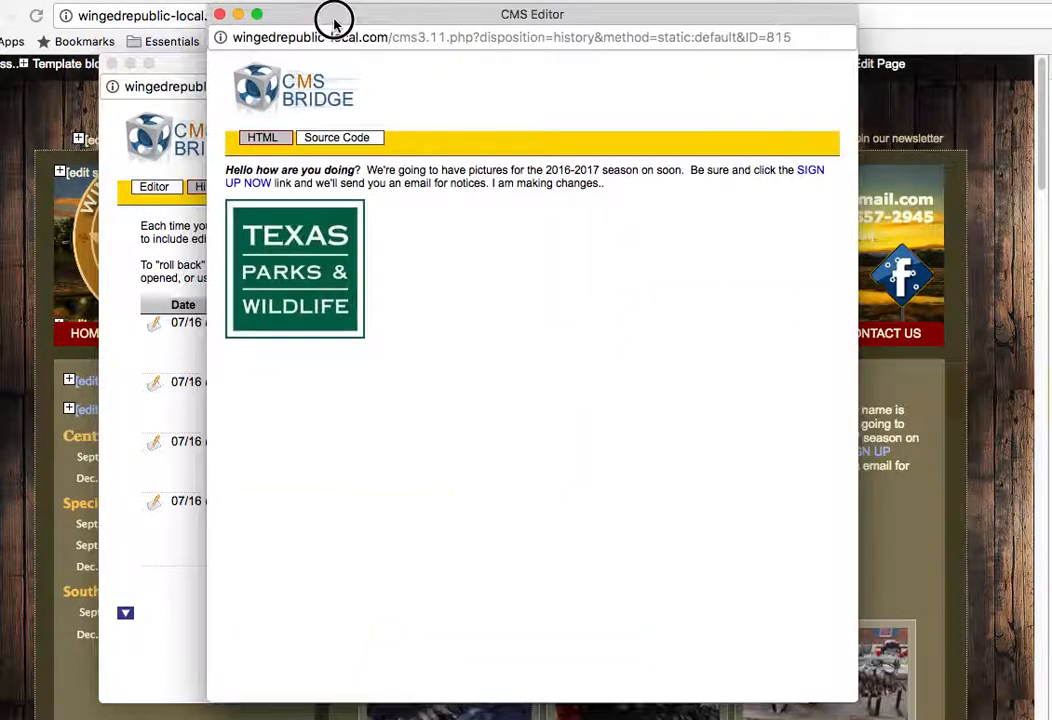
left_click(302, 139)
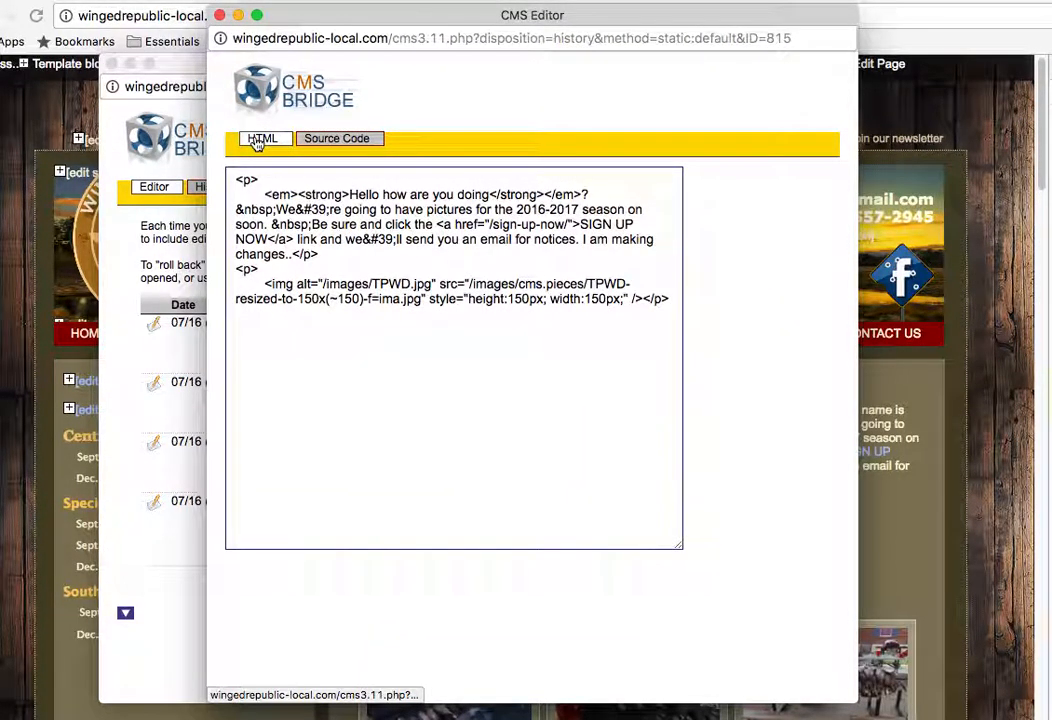
left_click_drag(672, 298, 137, 137)
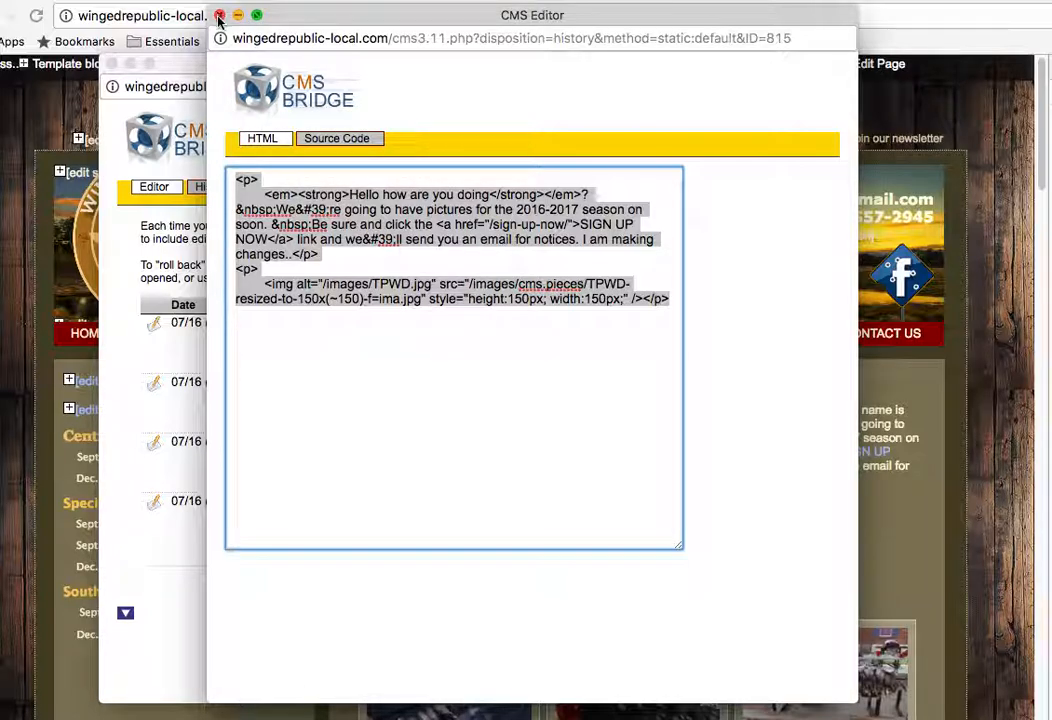
left_click(260, 142)
left_click(330, 140)
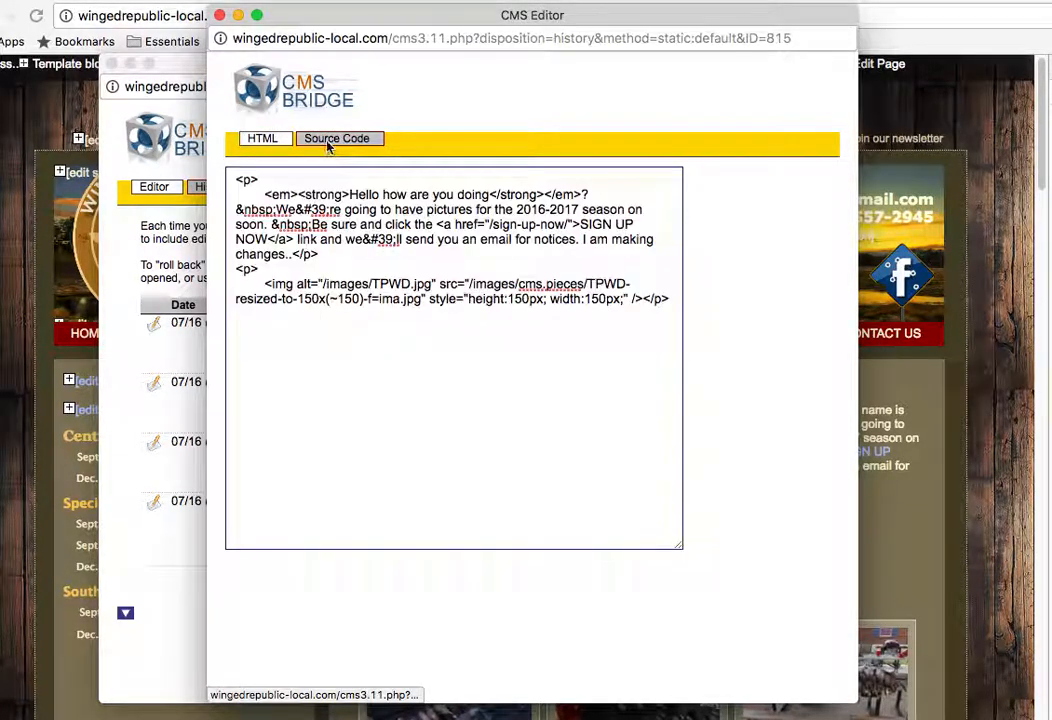
left_click(219, 15)
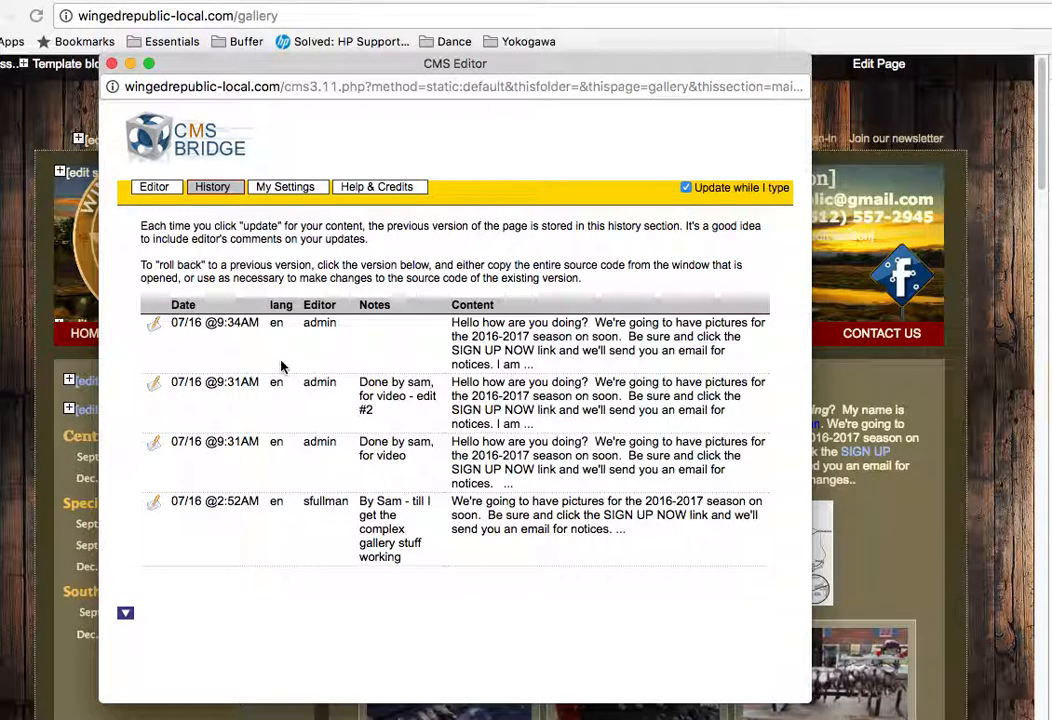
View the oldest history version, dated 07/16 @2:52AM, and close its window
left_click(155, 505)
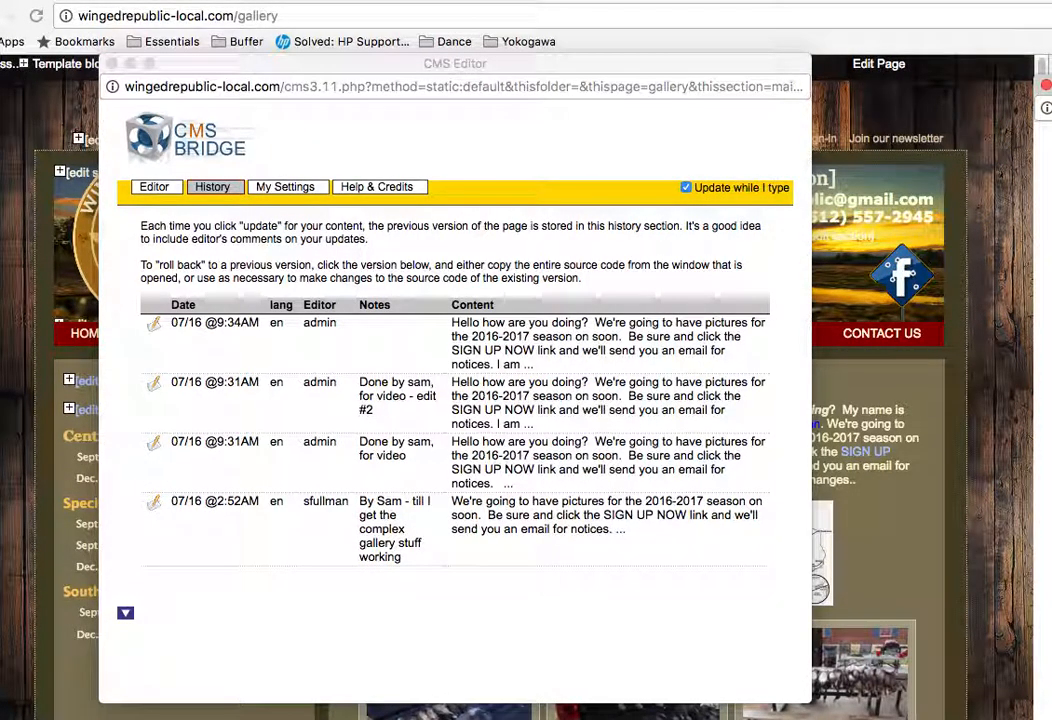
left_click_drag(1051, 85, 498, 13)
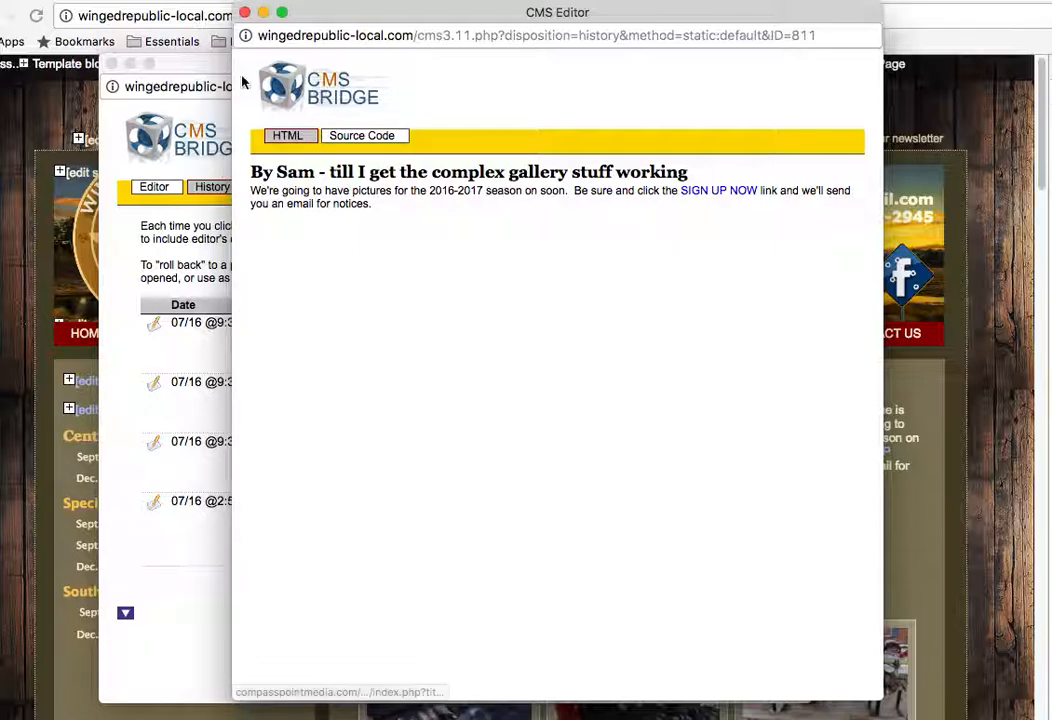
left_click(245, 11)
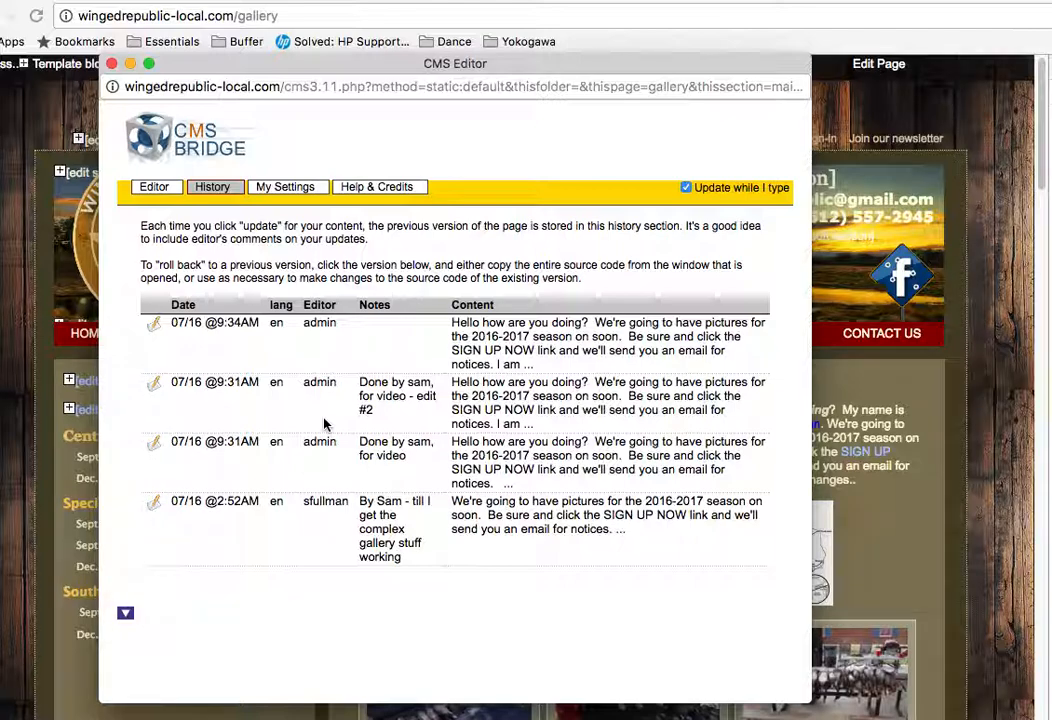
Return to editing the Gallery section, inspect its source code, and switch back to the formatted view
left_click(155, 189)
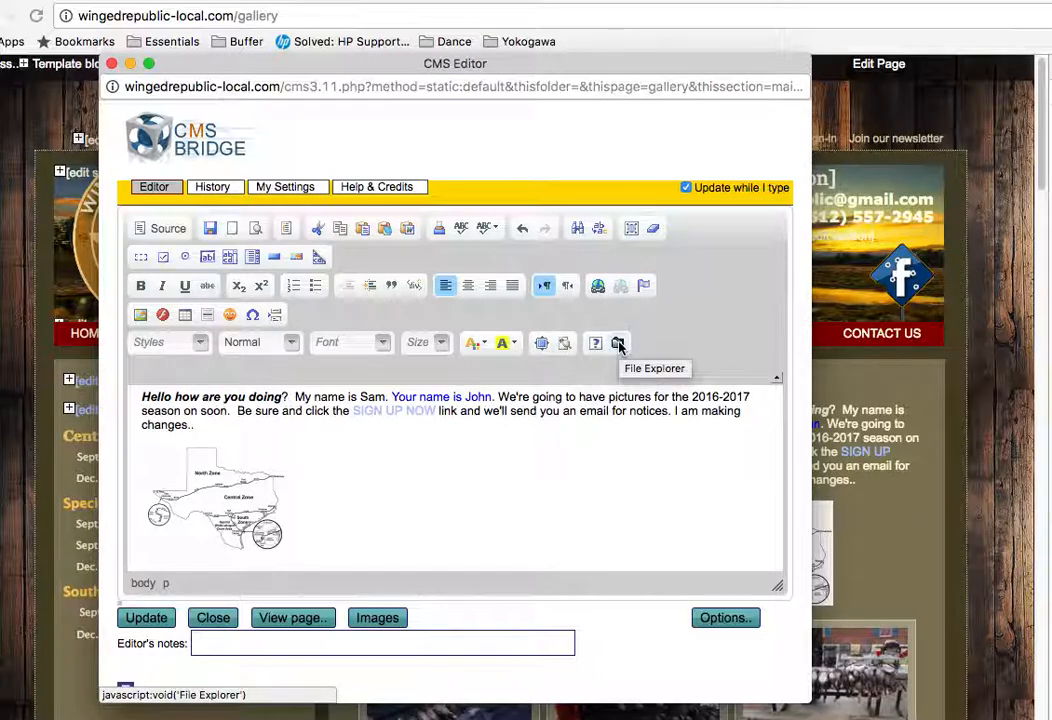
left_click(158, 230)
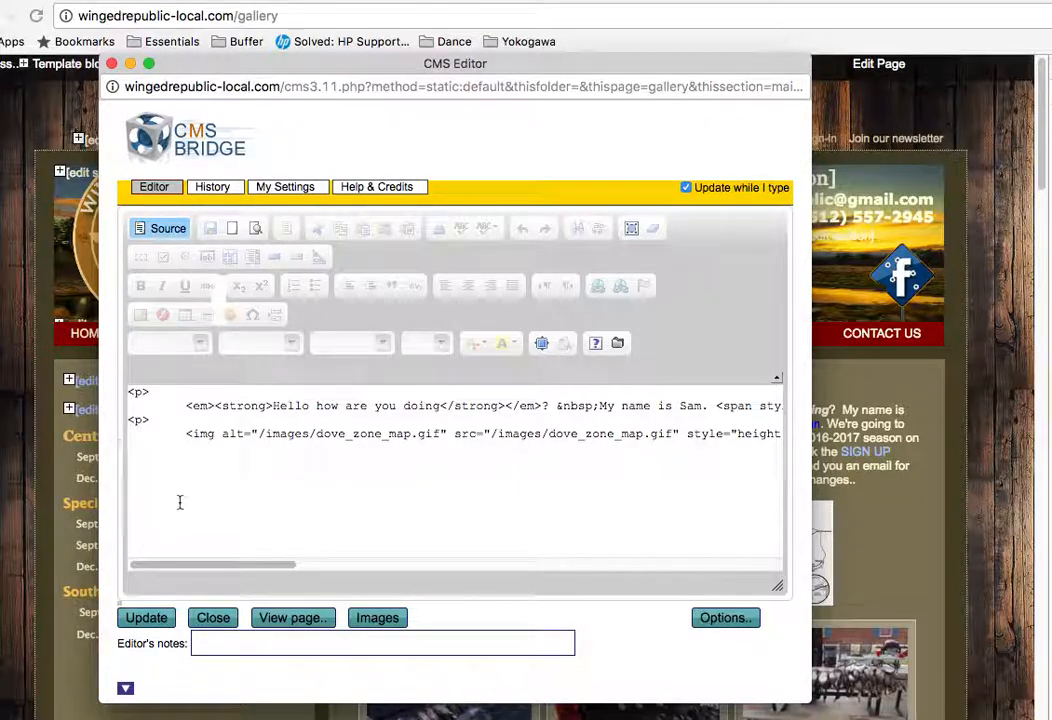
left_click_drag(200, 563, 88, 578)
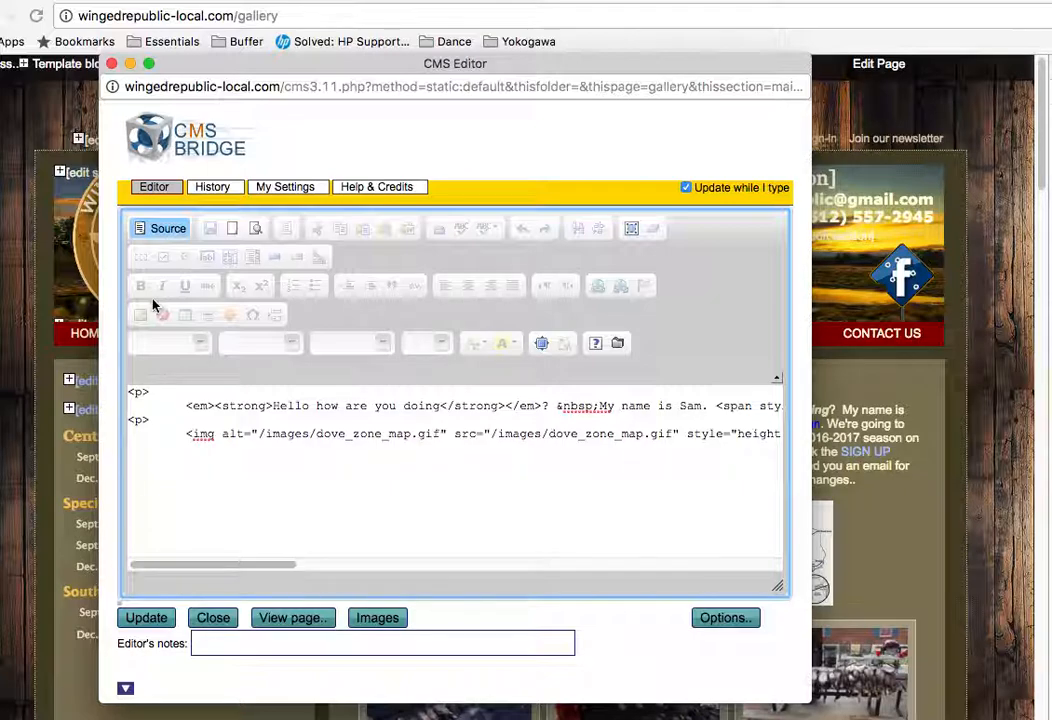
left_click(162, 230)
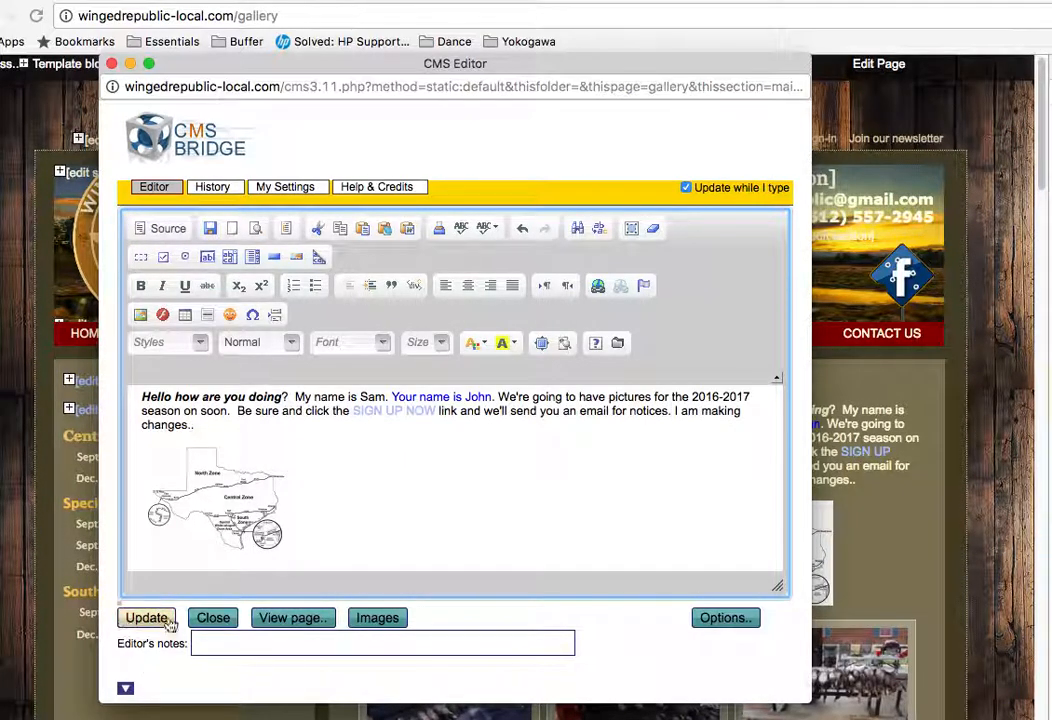
Add an editor's note attributing the last change to the editor by name, keep the window open, and update the section
left_click(221, 645)
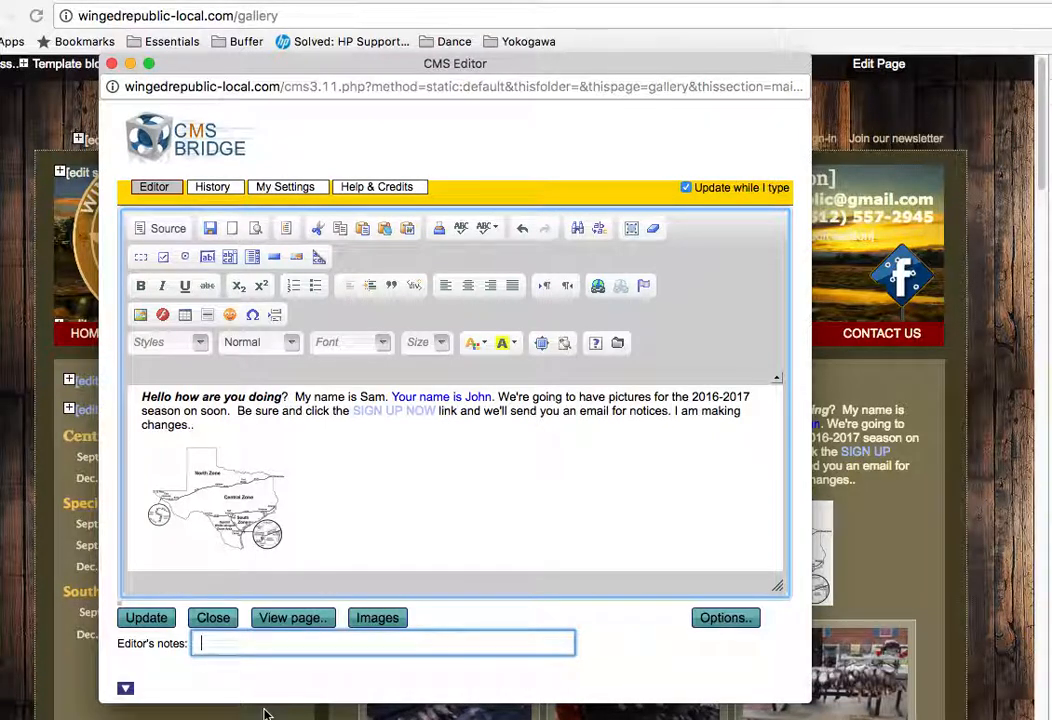
type("last change by sam")
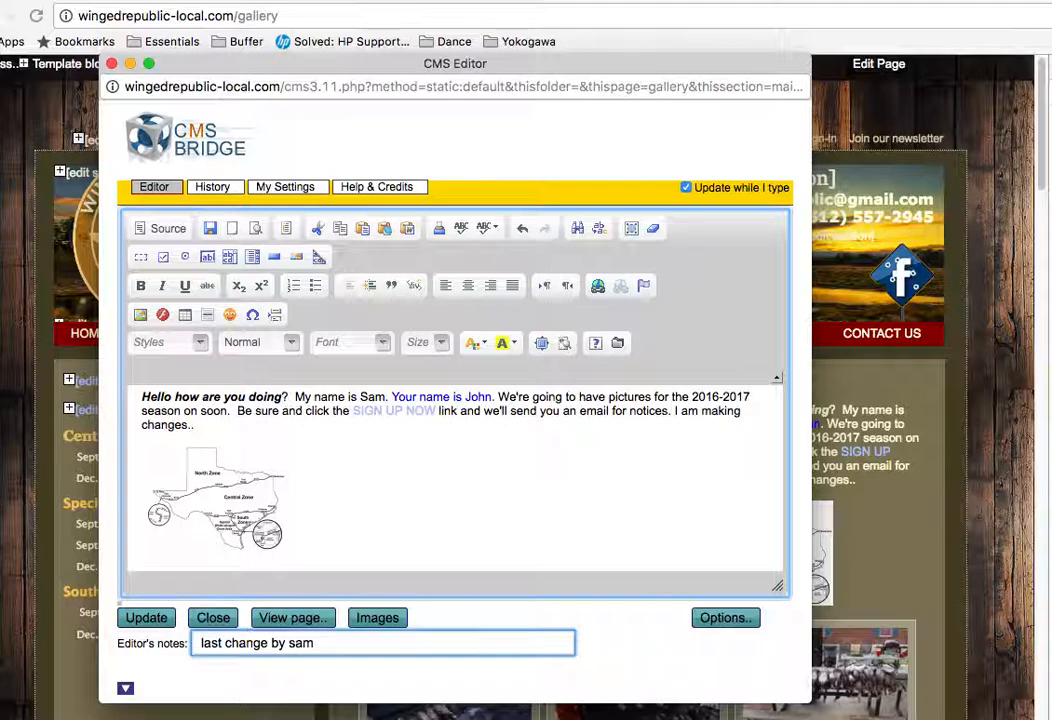
left_click(216, 617)
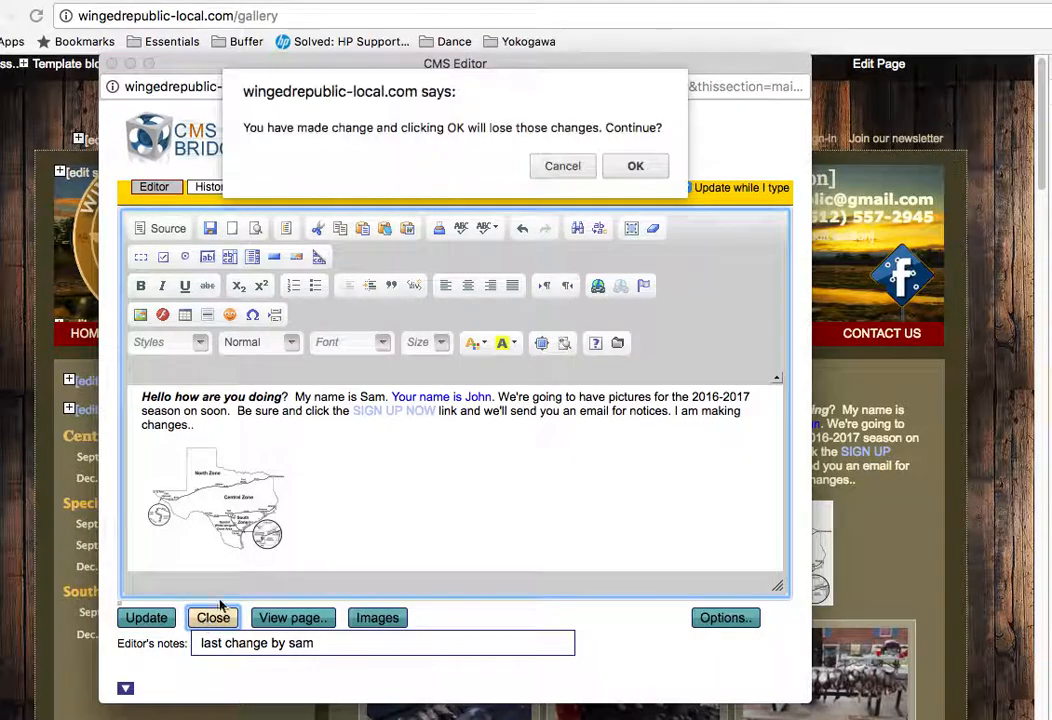
left_click(562, 166)
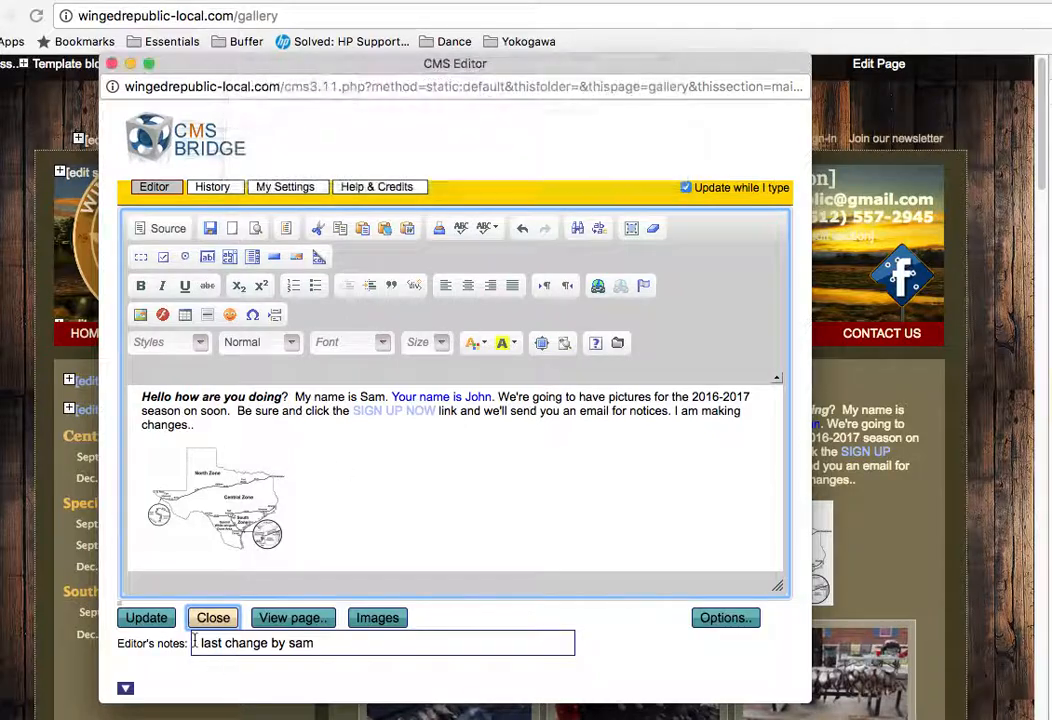
left_click(143, 619)
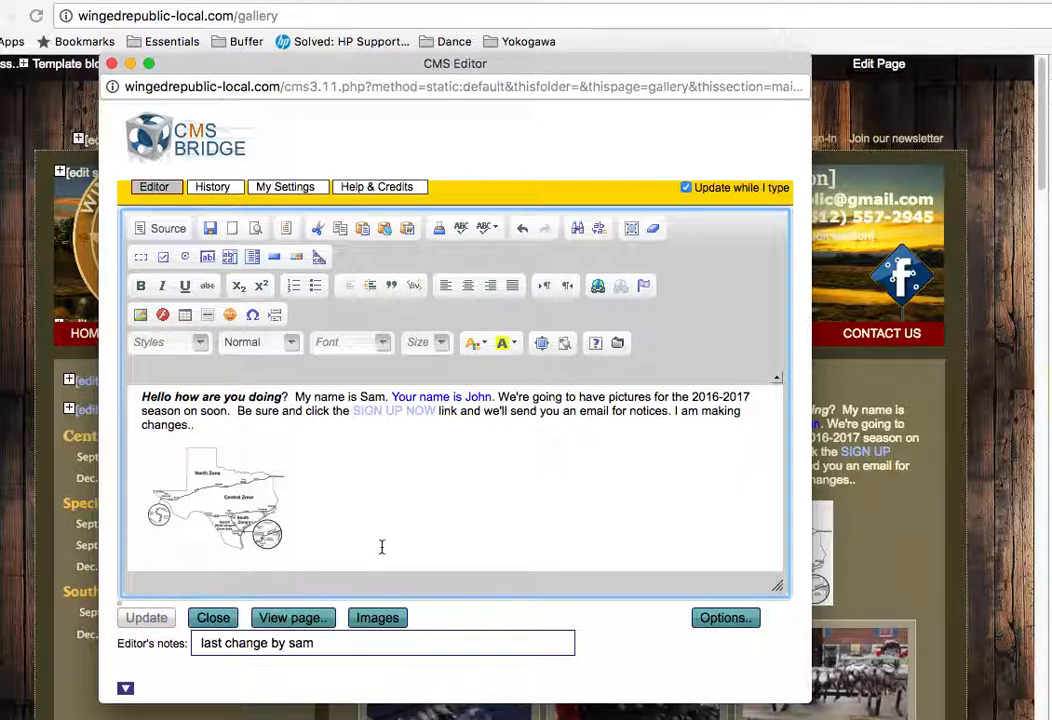
Append "and more changes" to the end of the section's paragraph, update the section, and close the editor
left_click(201, 425)
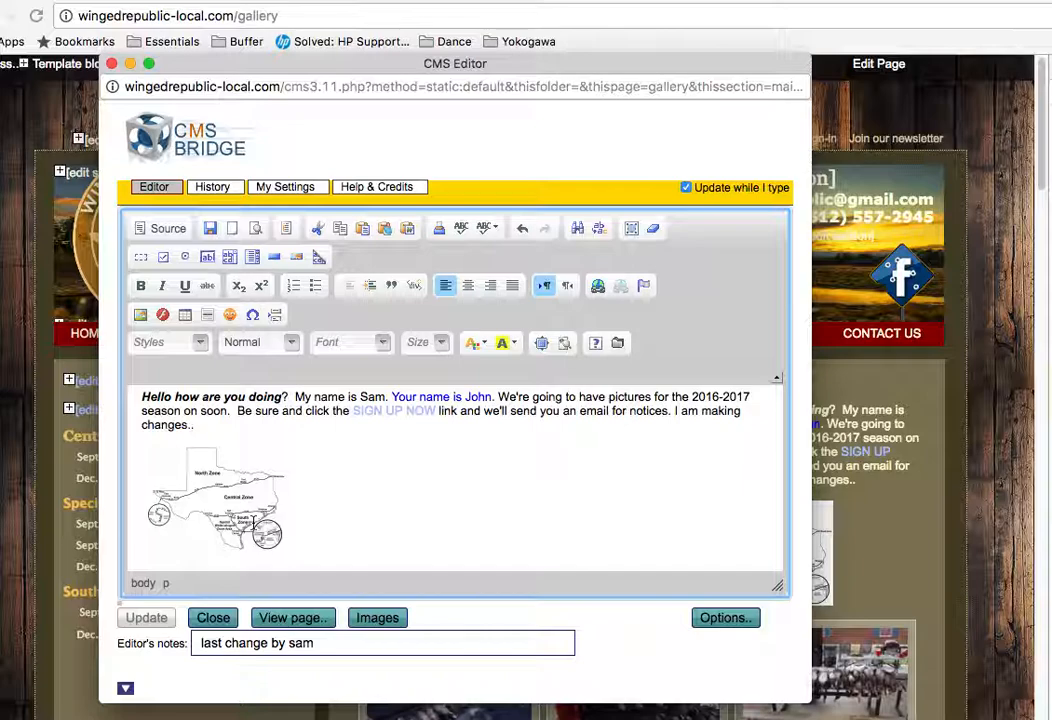
type("and more changes")
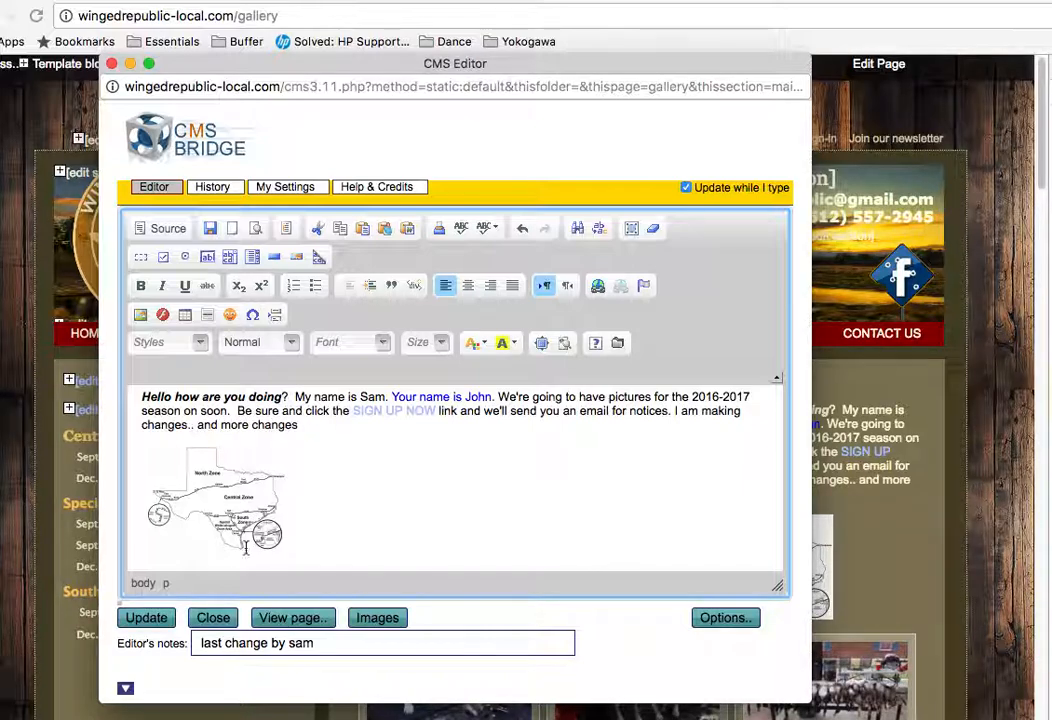
left_click(146, 620)
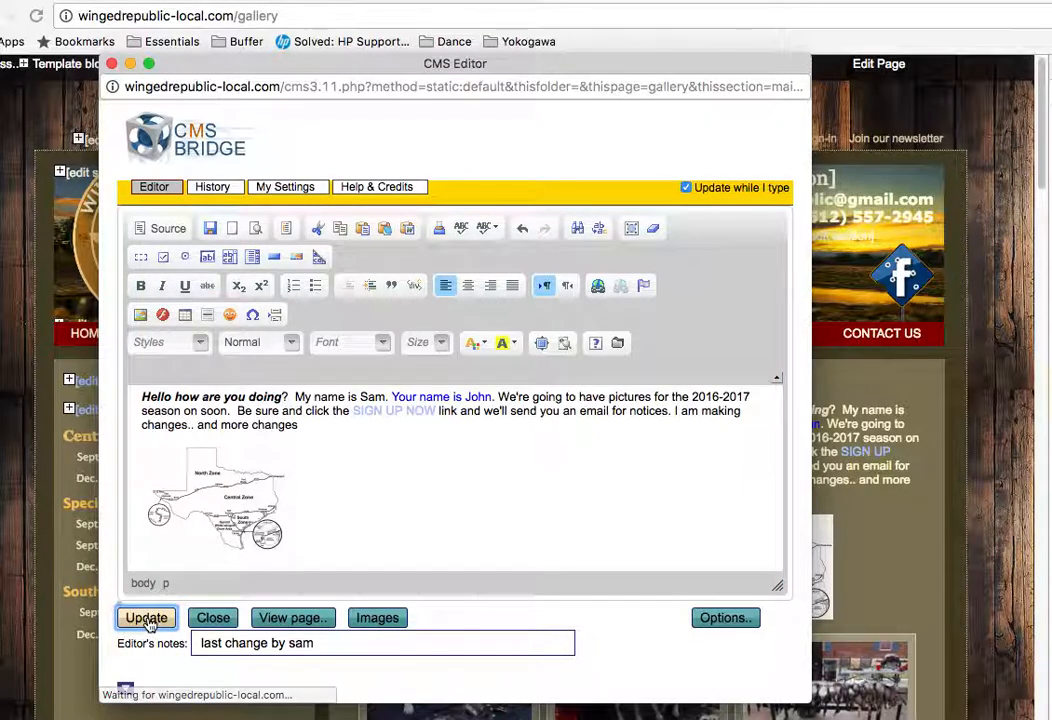
left_click(213, 618)
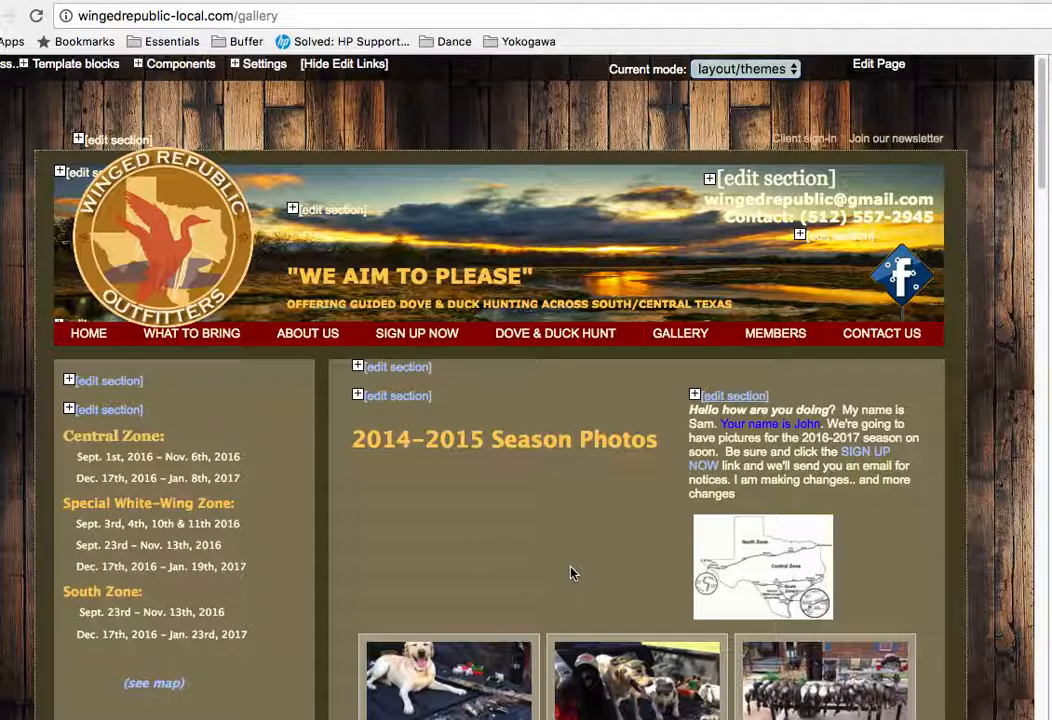
Reload the Gallery page, reopen the text and map section for editing, and display its history
left_click(36, 16)
left_click(733, 395)
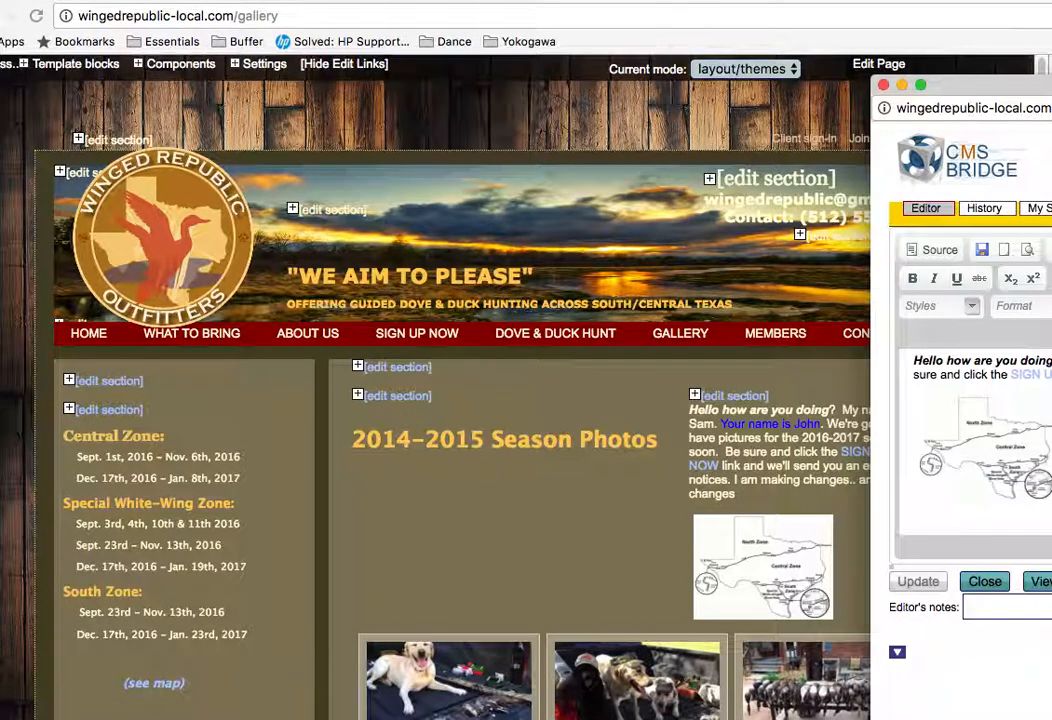
left_click_drag(1012, 90, 218, 19)
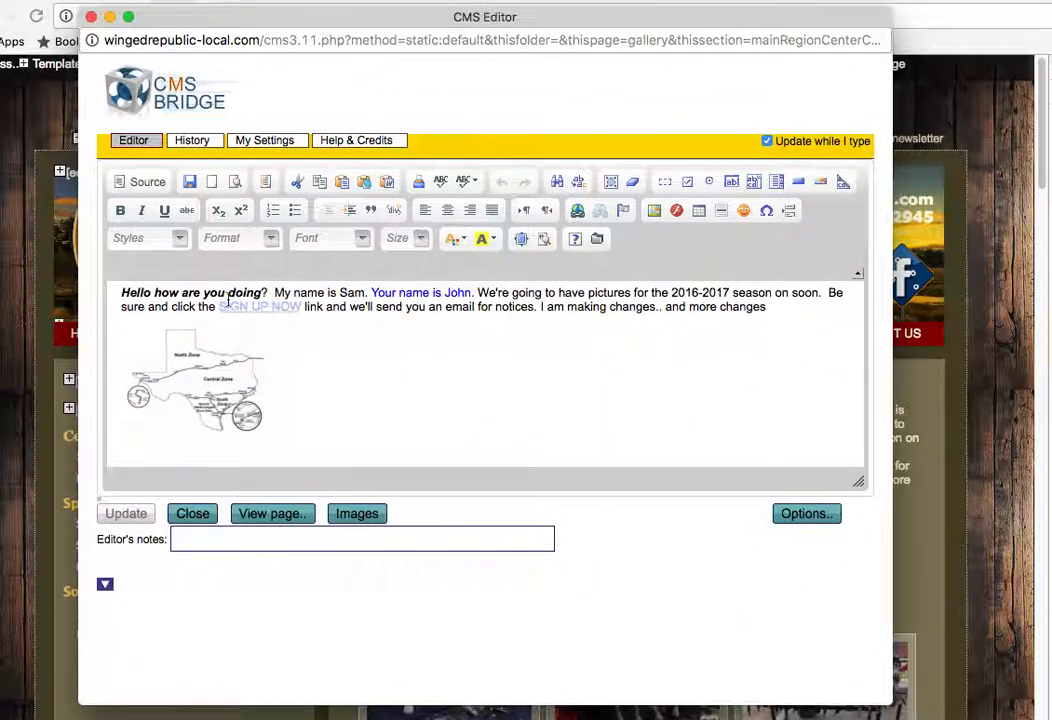
left_click(192, 141)
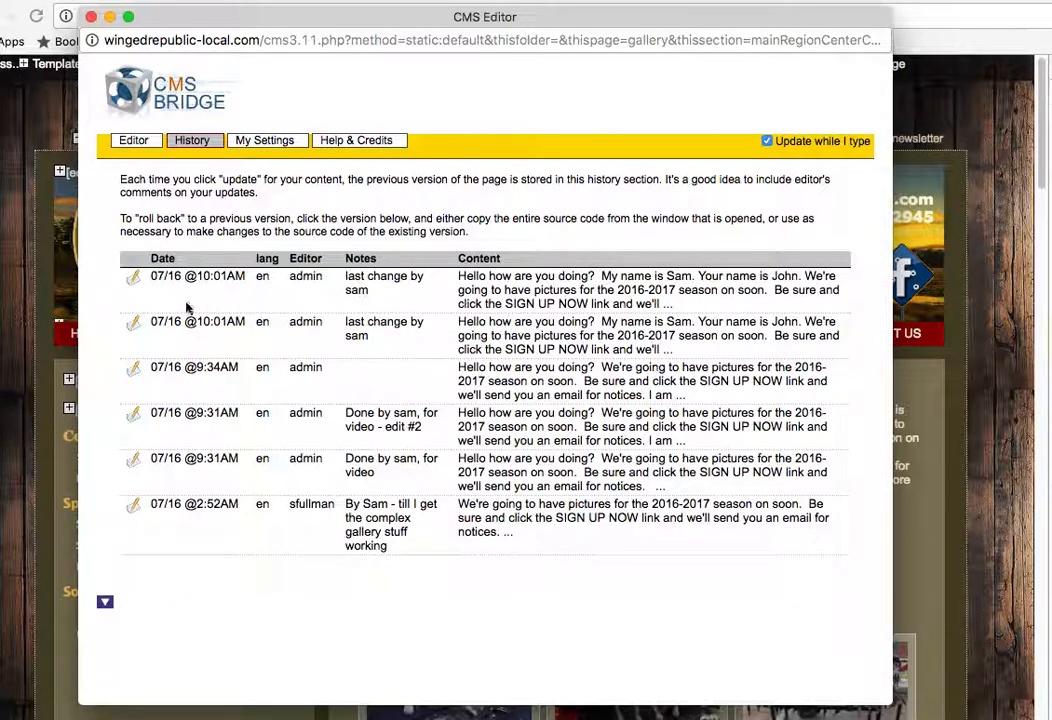
View the earlier 10:01AM version and the 9:34AM version from the history, and close the CMS Editor window
left_click(133, 328)
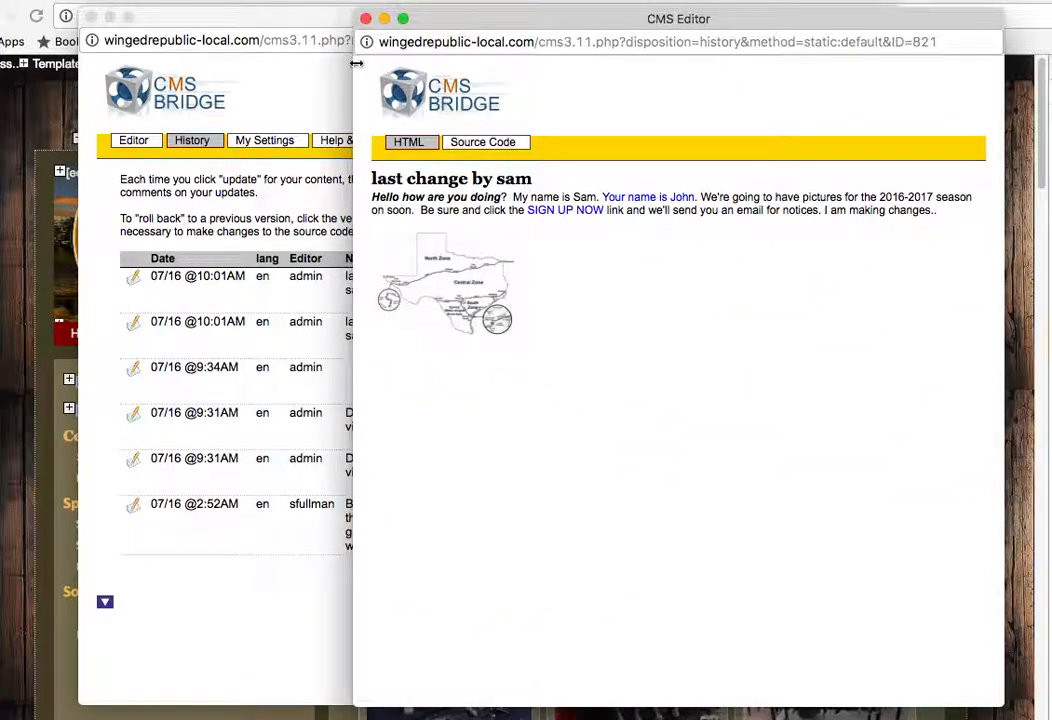
left_click(366, 19)
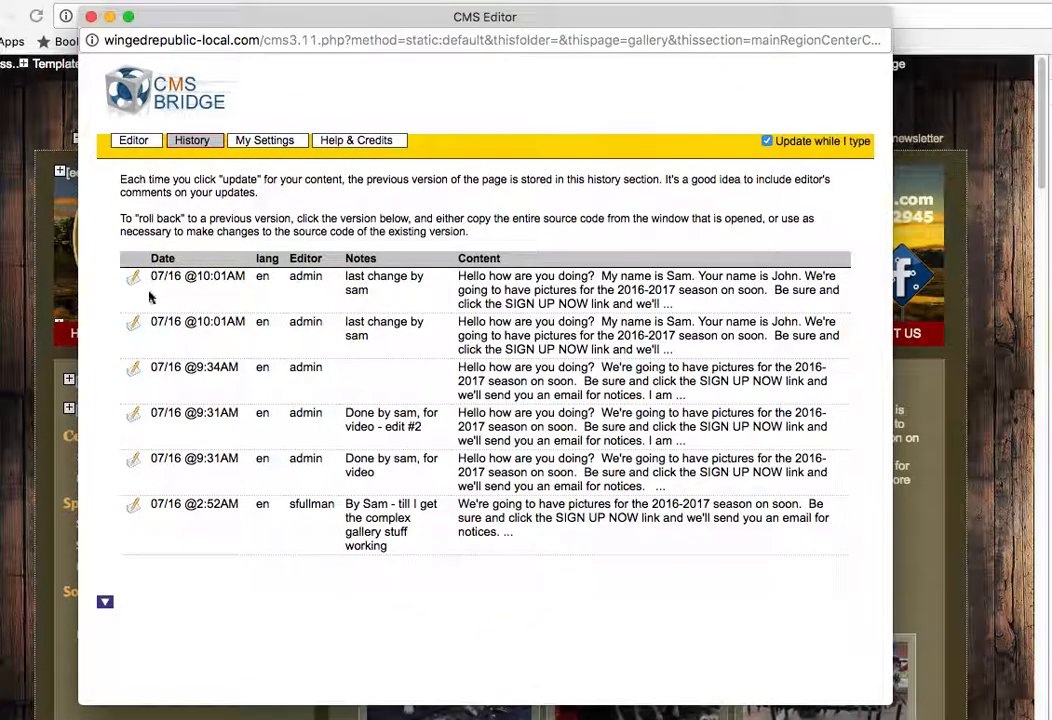
left_click(133, 368)
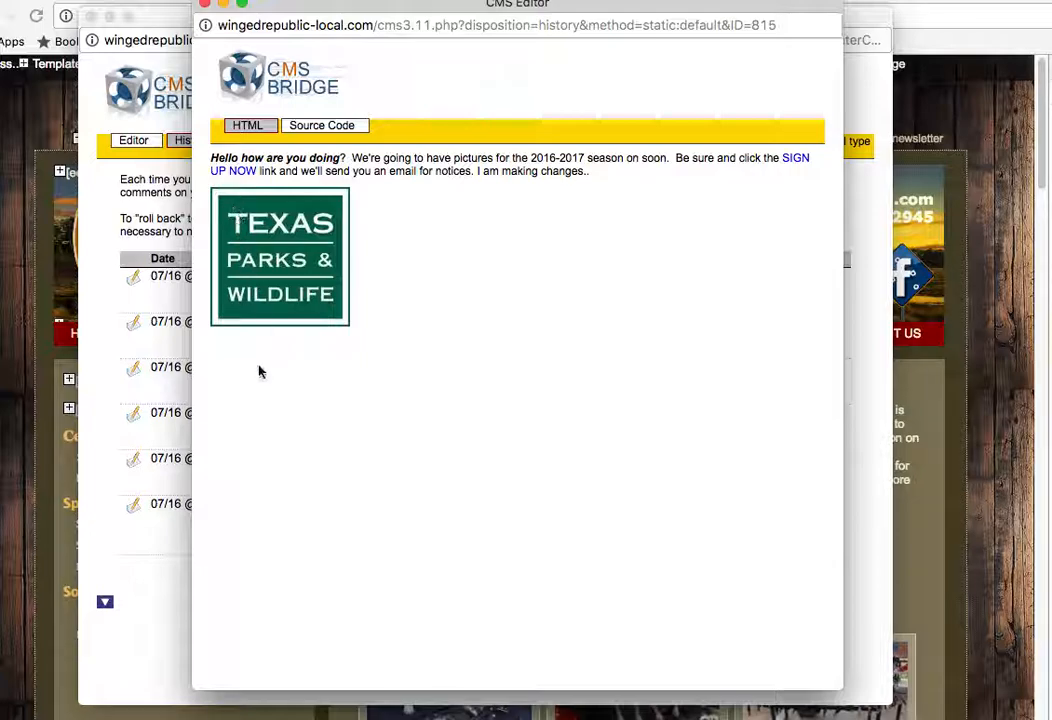
left_click(205, 5)
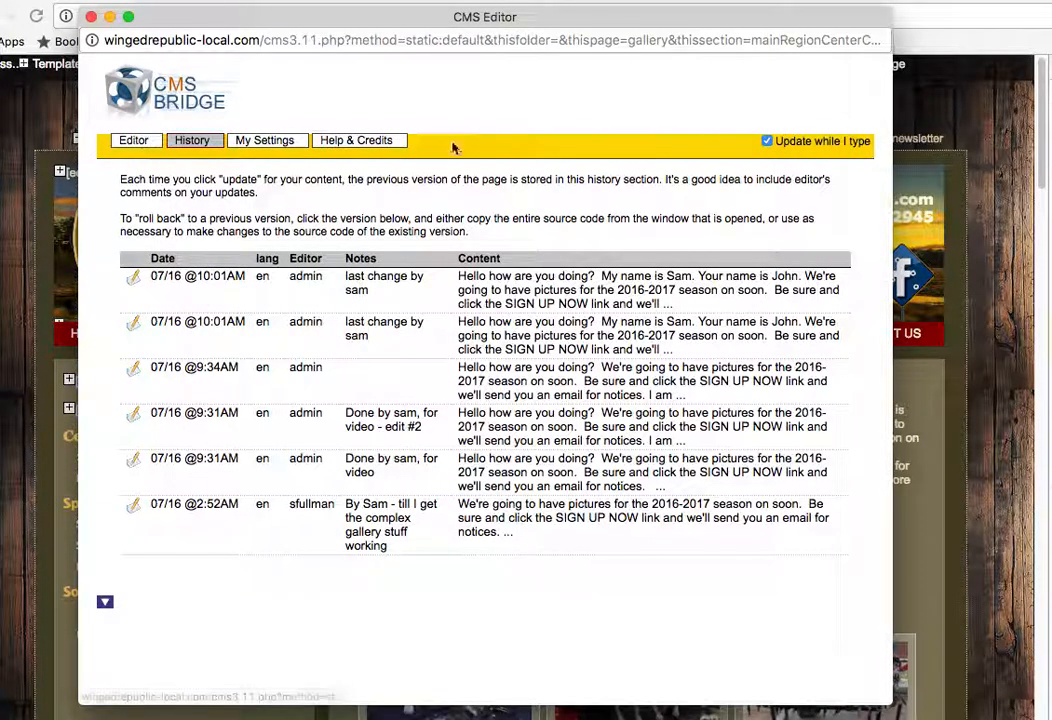
left_click(90, 17)
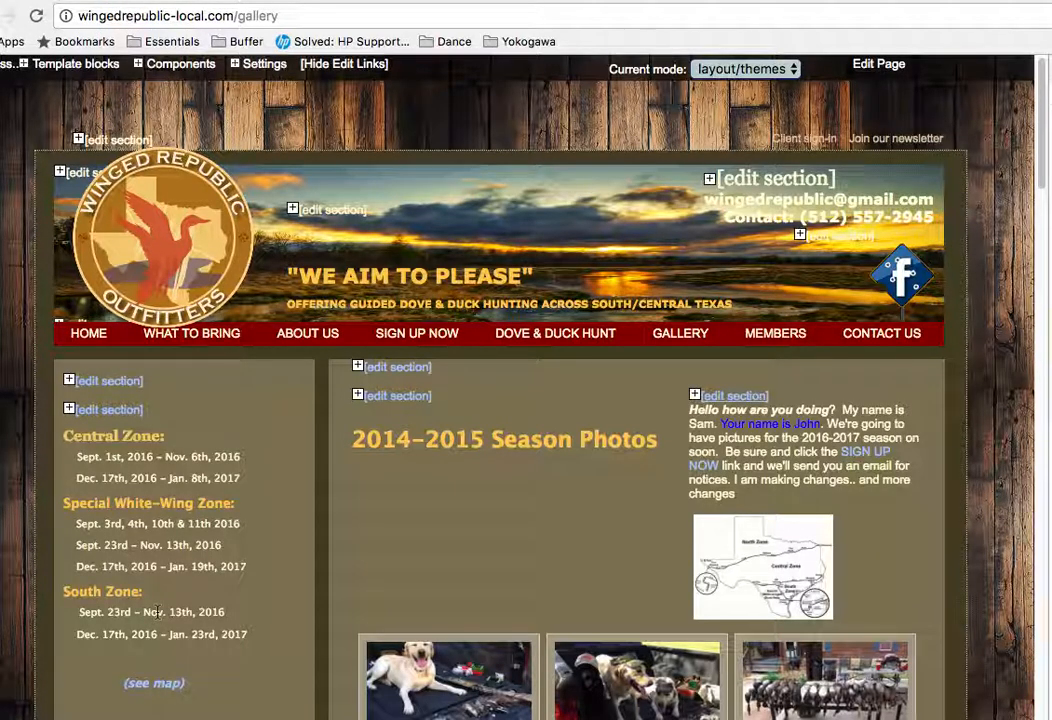
Look over the Gallery page and leave the Site Editor through the link in its footer
scroll(430, 490, "down", 10)
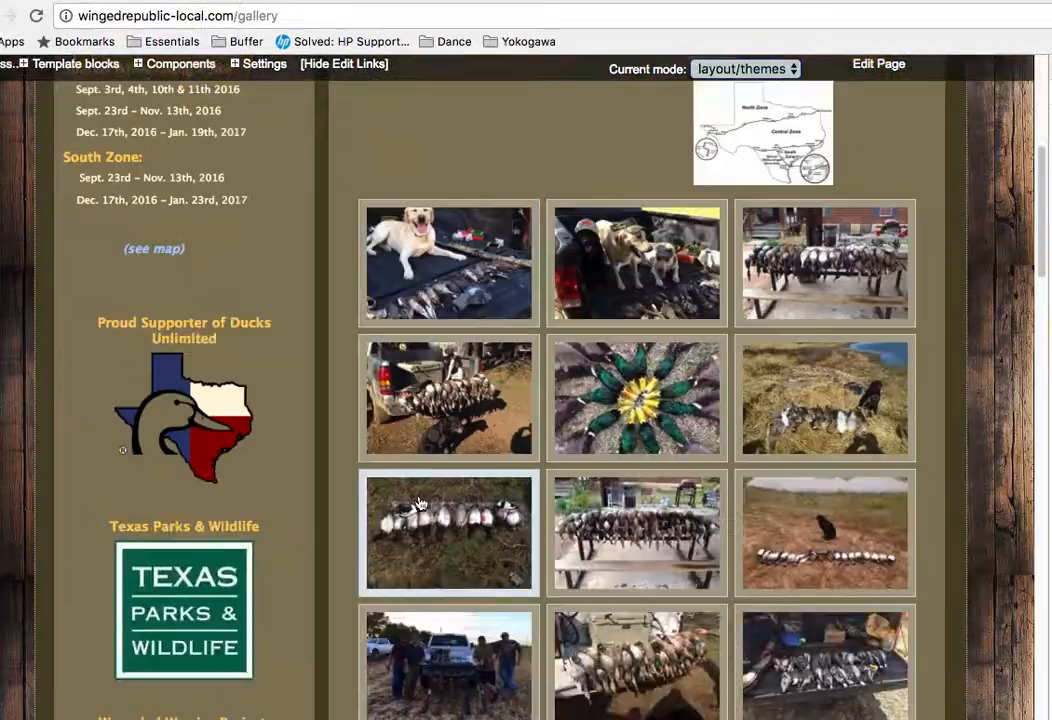
scroll(420, 507, "up", 10)
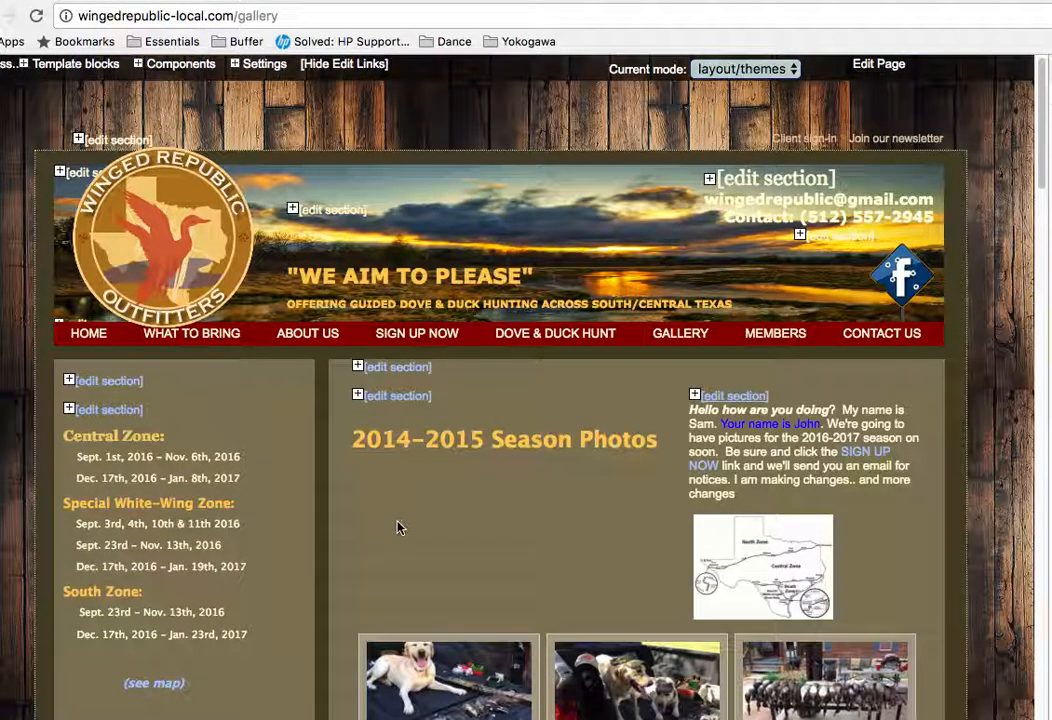
scroll(400, 525, "down", 15)
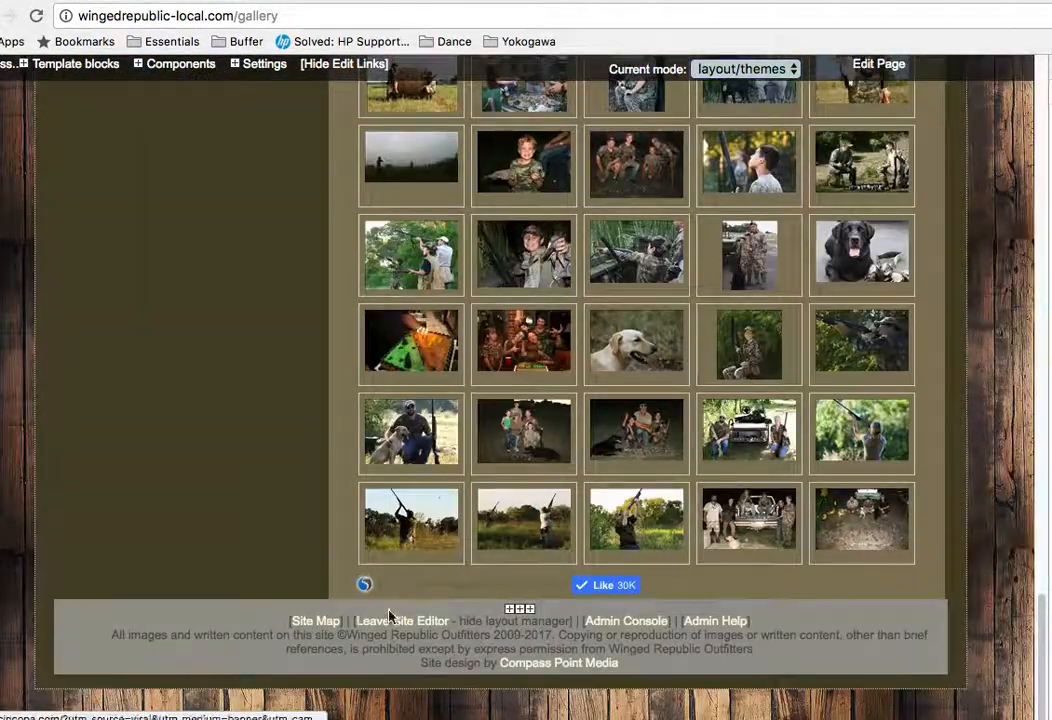
left_click(384, 628)
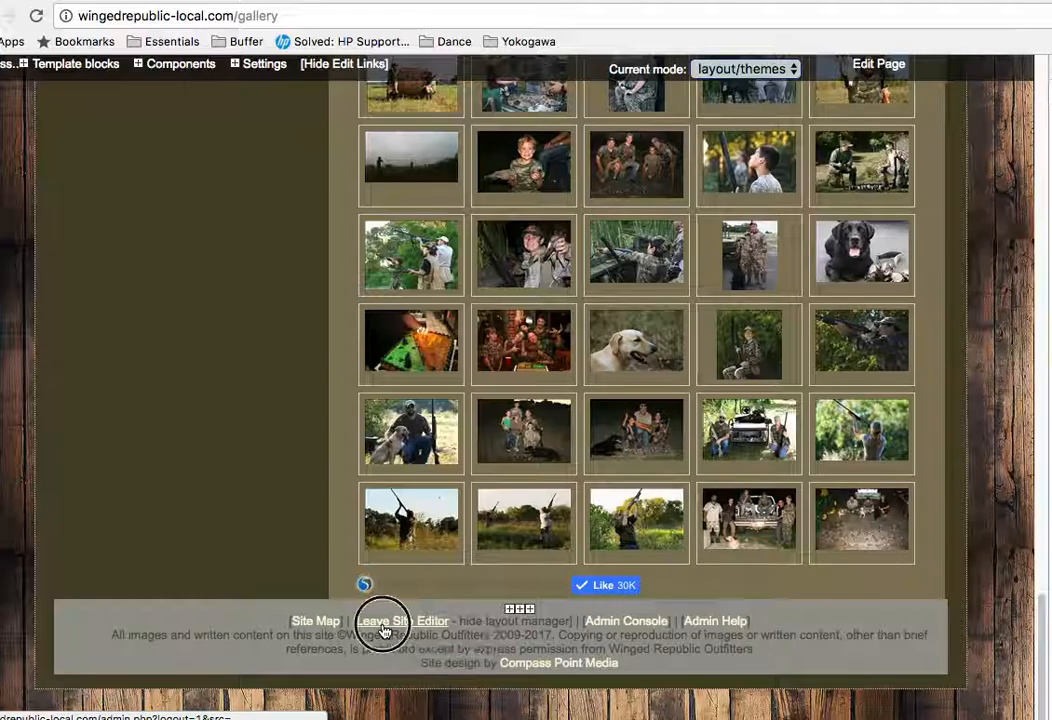
Look over the public home page without edit links and open the Gallery page to check the edited section
scroll(476, 399, "down", 2)
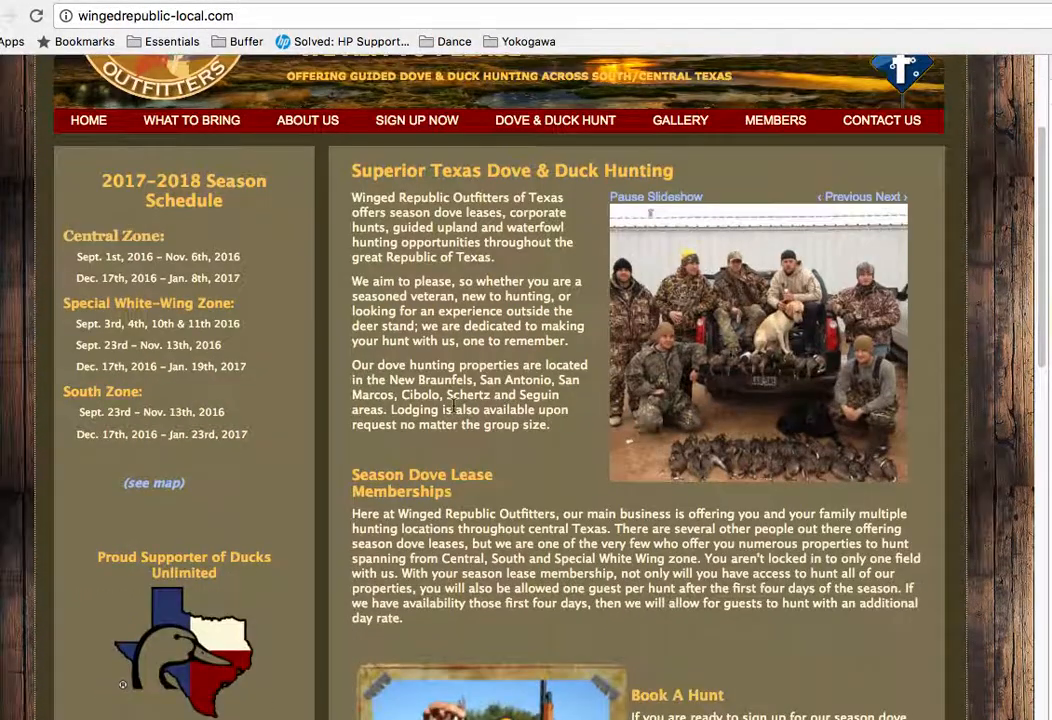
scroll(390, 371, "up", 2)
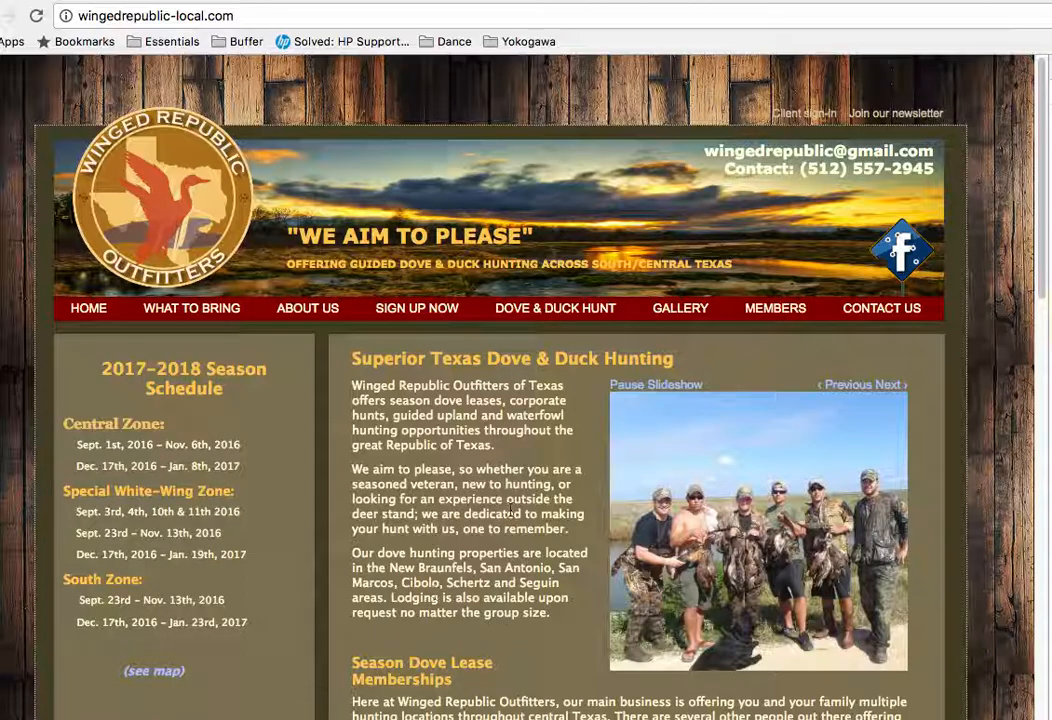
left_click(680, 308)
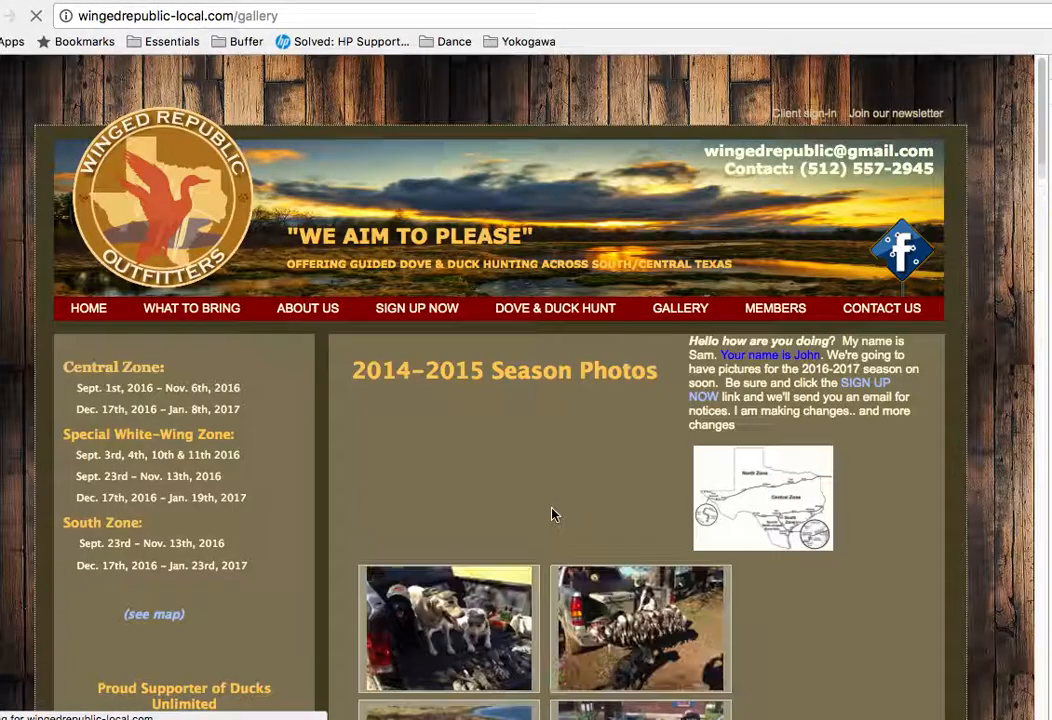
Reopen the Site Editor from the Gallery page's footer and sign in with the prefilled administrator credentials
scroll(625, 465, "down", 20)
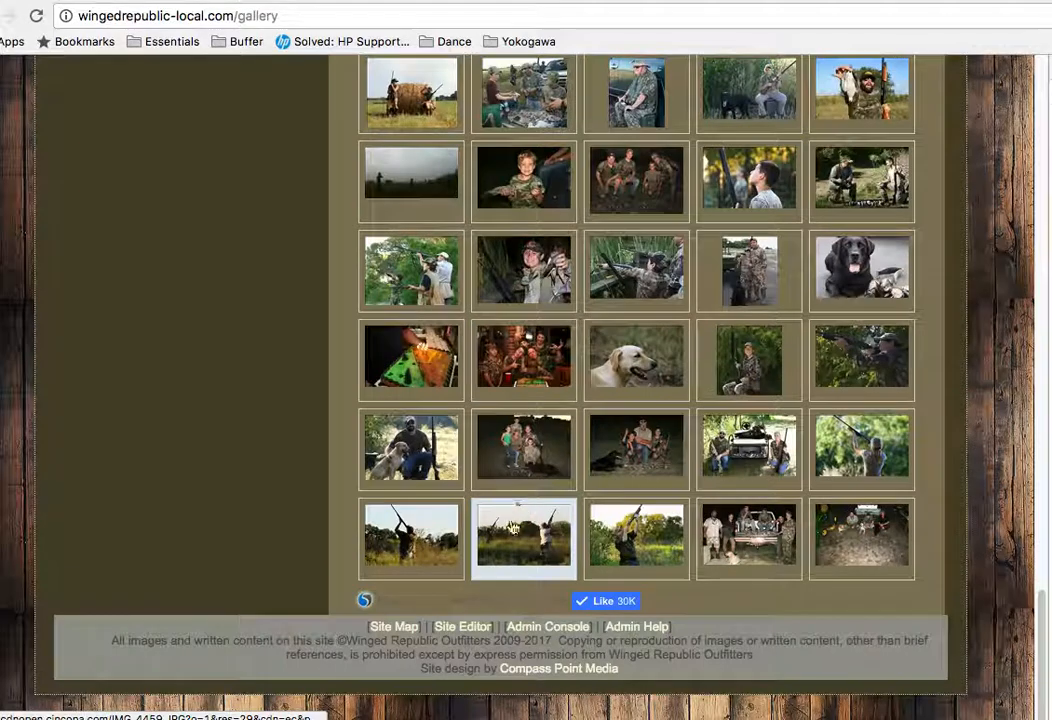
left_click(461, 628)
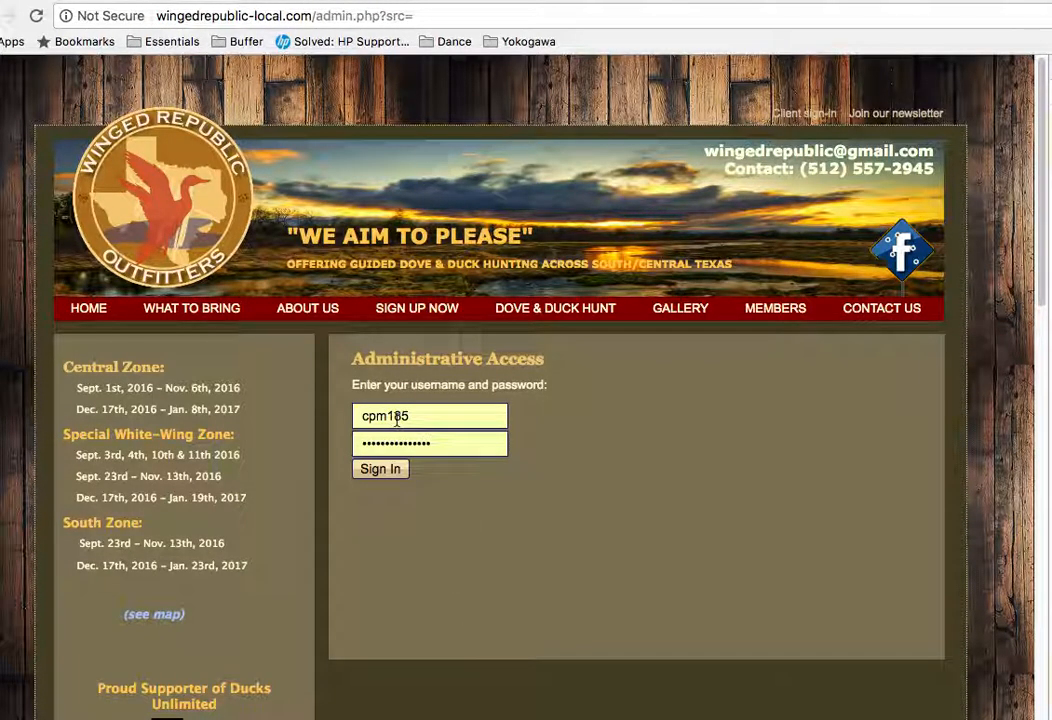
left_click(380, 472)
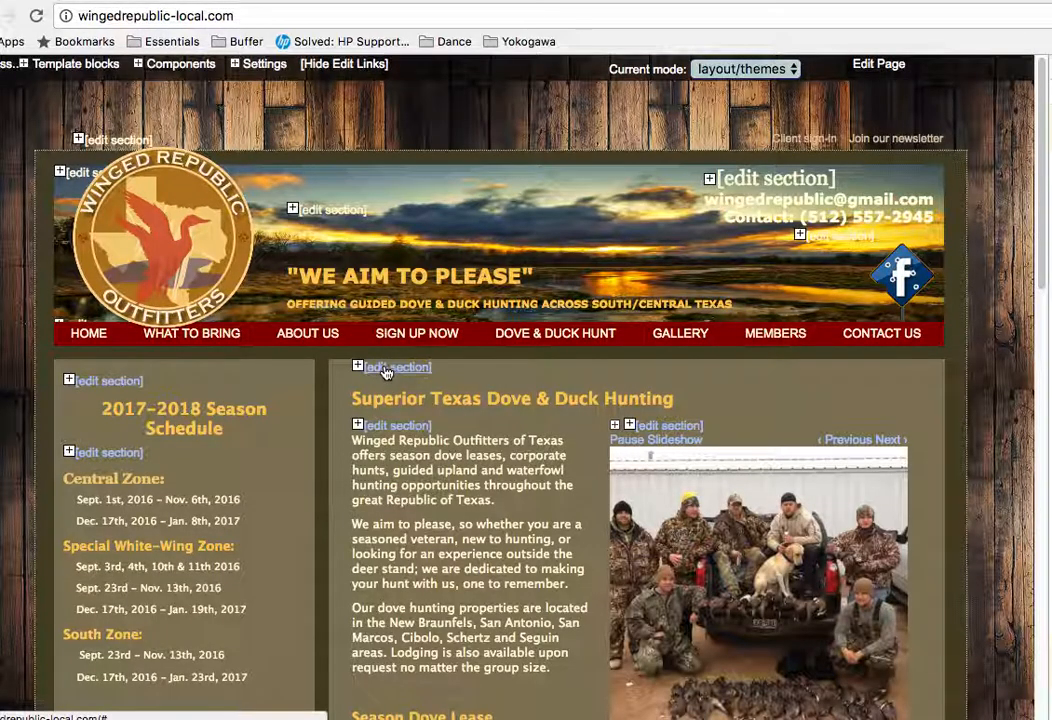